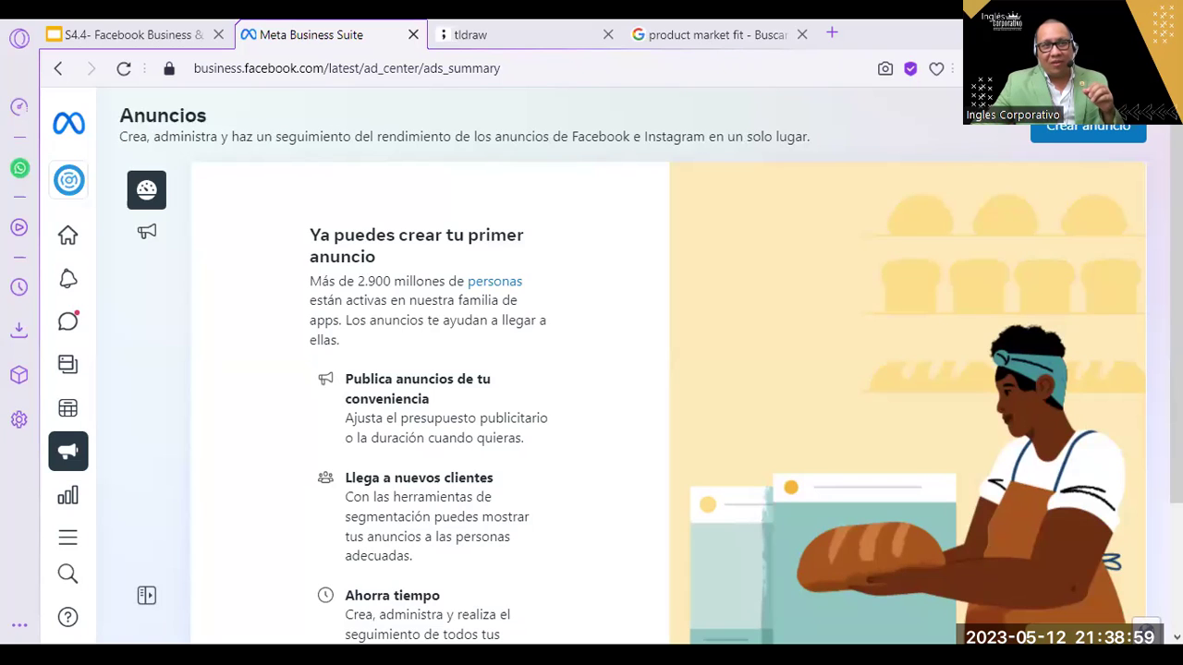
scroll(620, 388, down, 2)
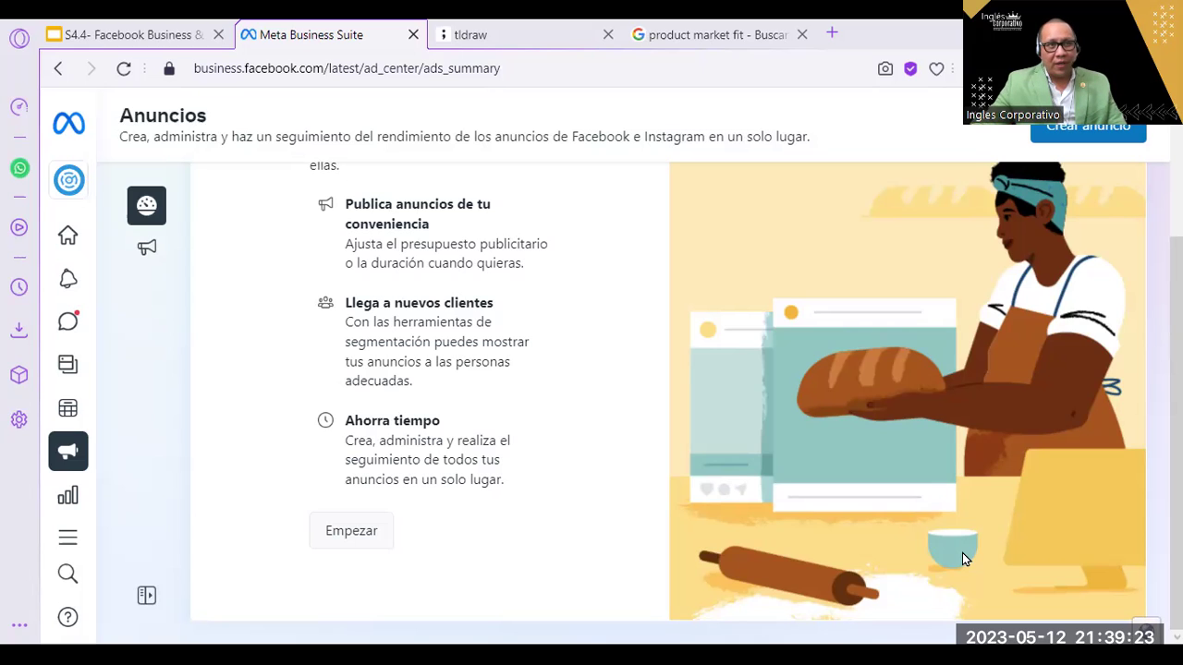
scroll(1145, 328, up, 2)
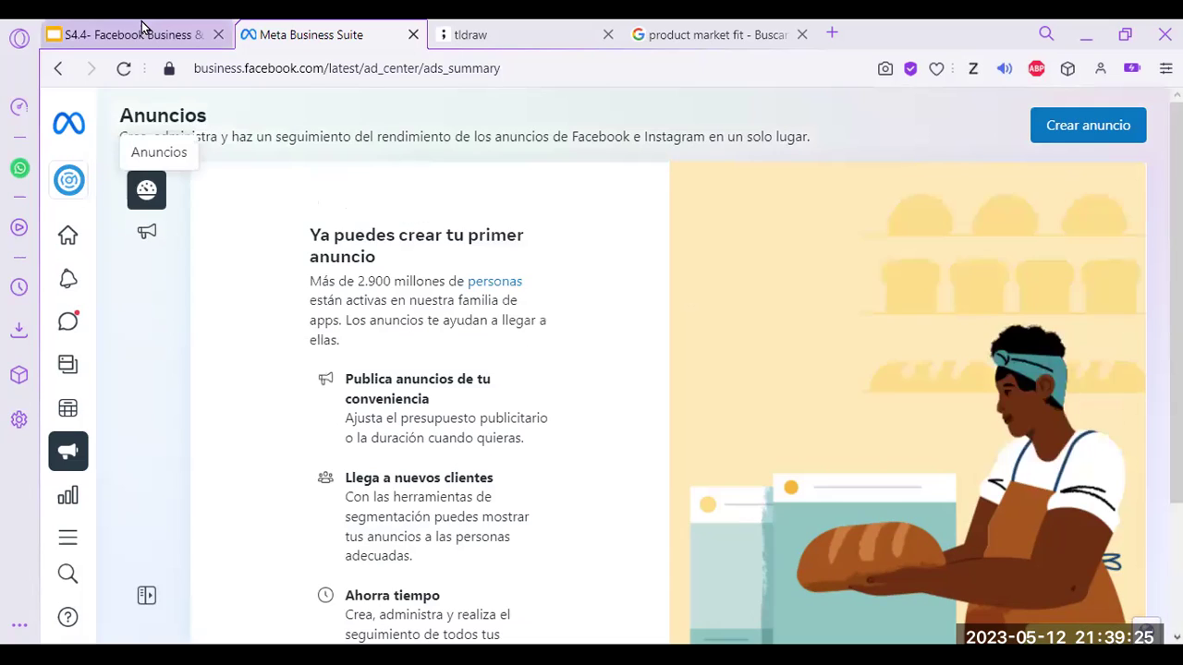
- Switch to the Google Slides presentation and show slide 10, "Ventajas de anunciar en Facebook"
click(176, 33)
scroll(207, 462, down, 4)
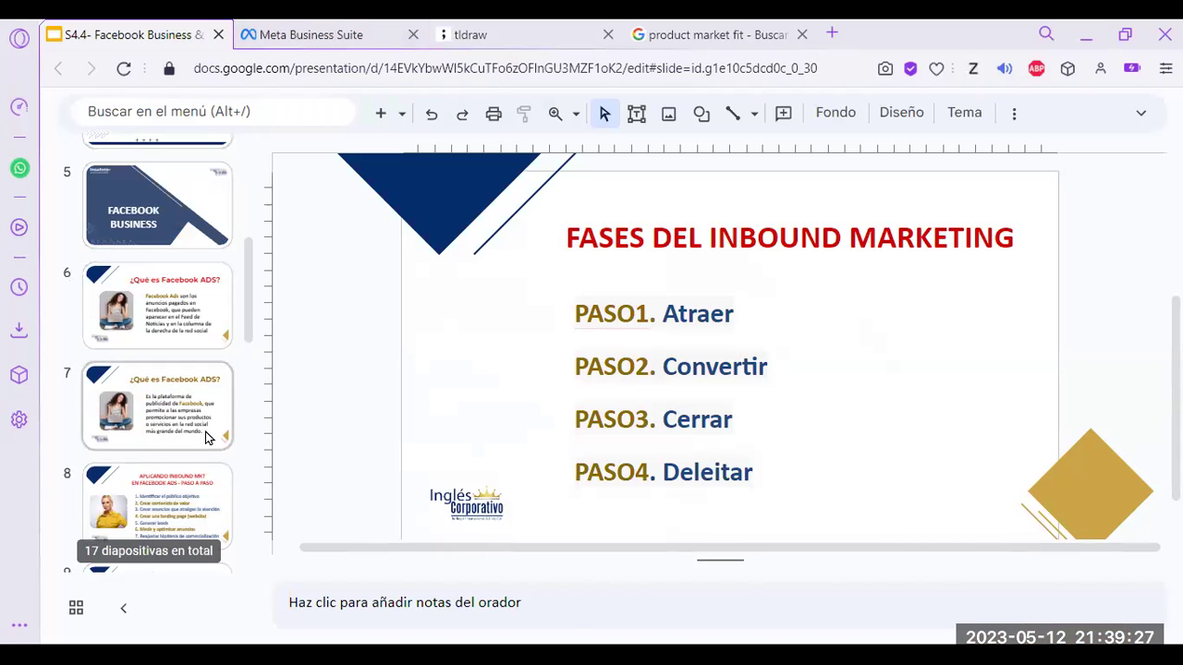
click(205, 430)
scroll(203, 427, down, 3)
click(201, 423)
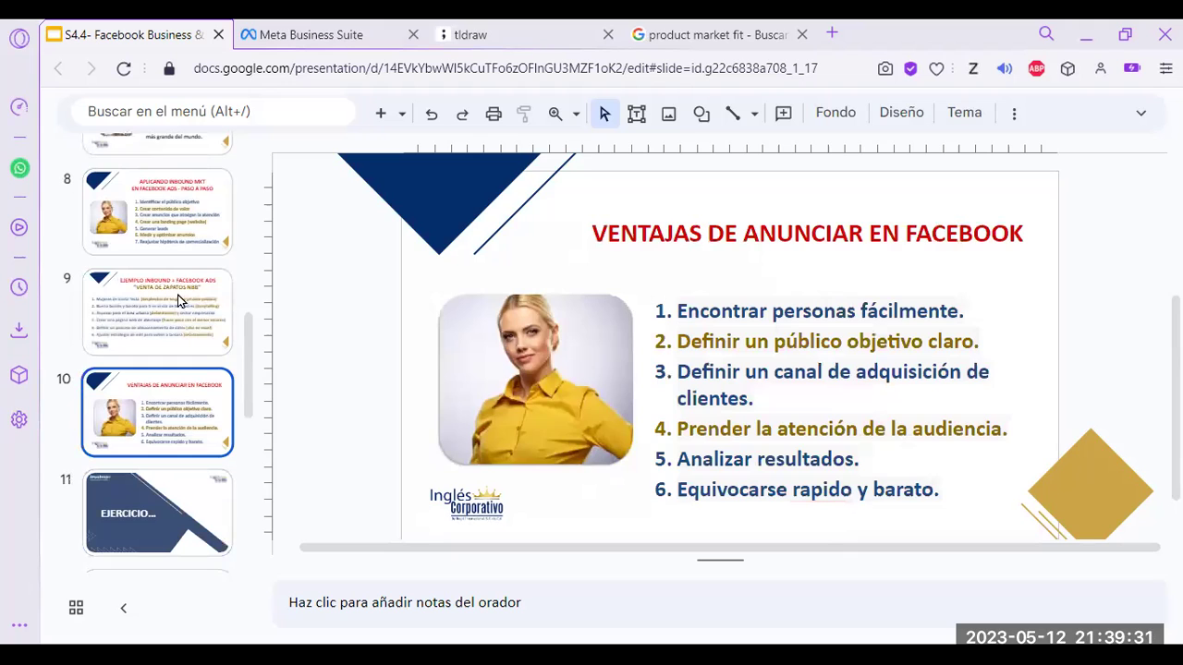
- Look through the remaining slides, showing "Ventajas del Inbound Marketing" and "¿Qué es el Inbound Marketing?"
scroll(181, 412, down, 3)
click(181, 419)
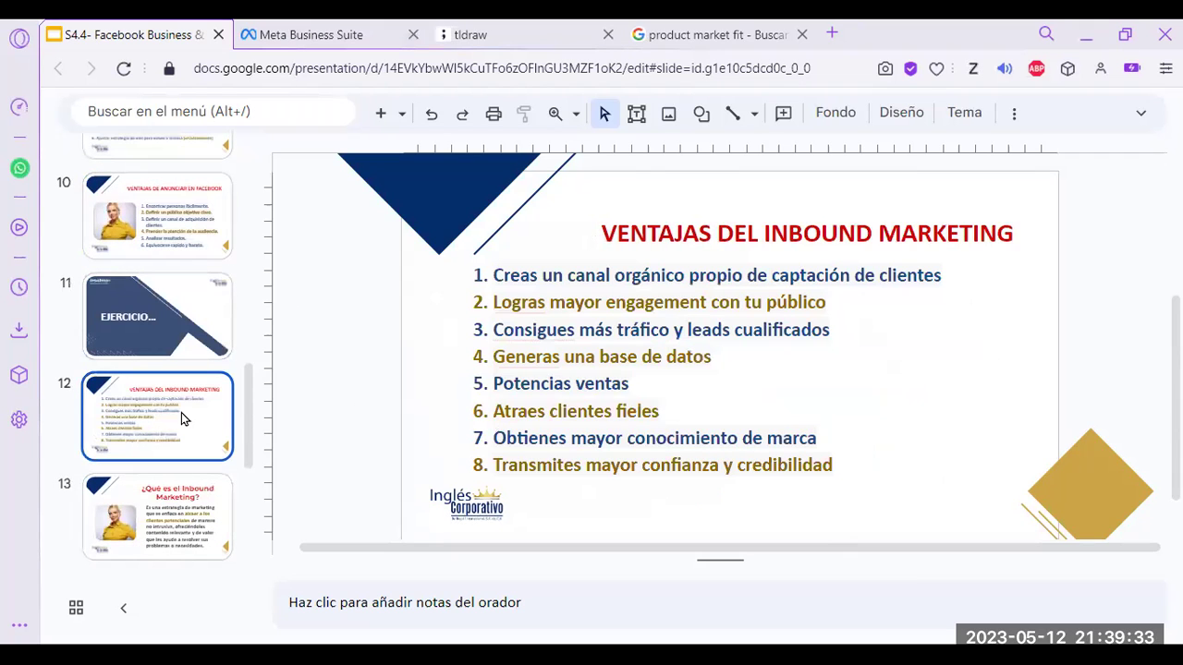
scroll(292, 421, down, 1)
scroll(190, 465, down, 1)
scroll(189, 465, down, 1)
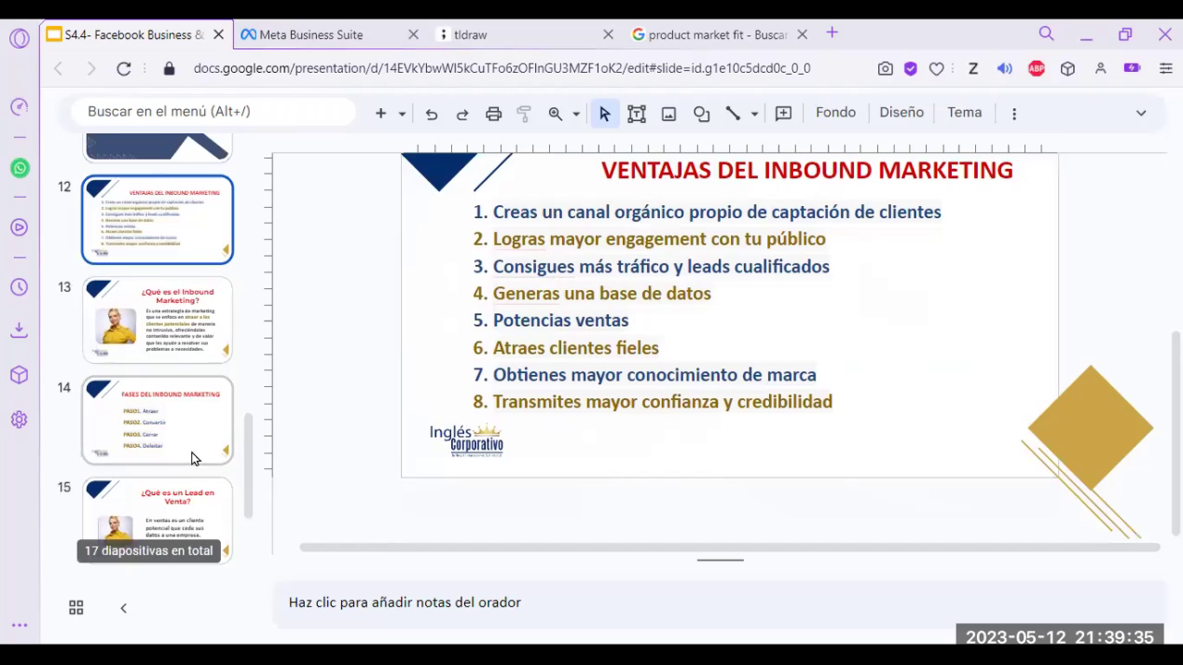
click(192, 355)
scroll(181, 371, down, 2)
click(185, 331)
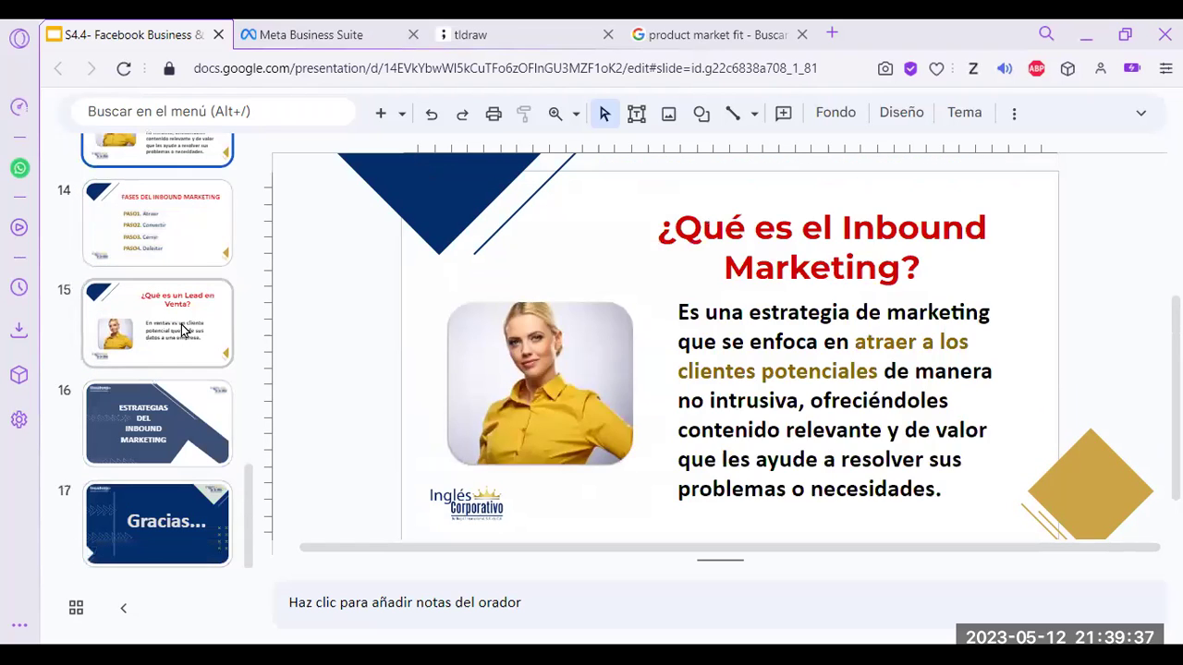
- Return to the slide "Ventajas de anunciar en Facebook" and highlight its first point, "Encontrar personas fácilmente."
scroll(232, 465, up, 5)
click(193, 342)
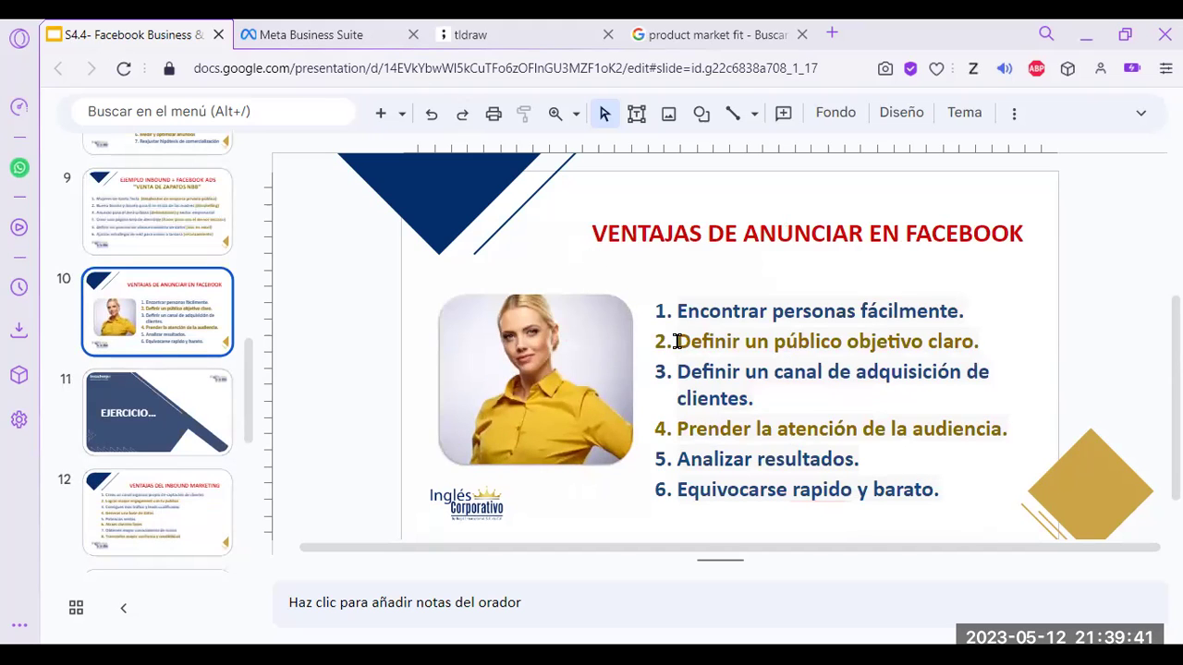
triple_click(983, 310)
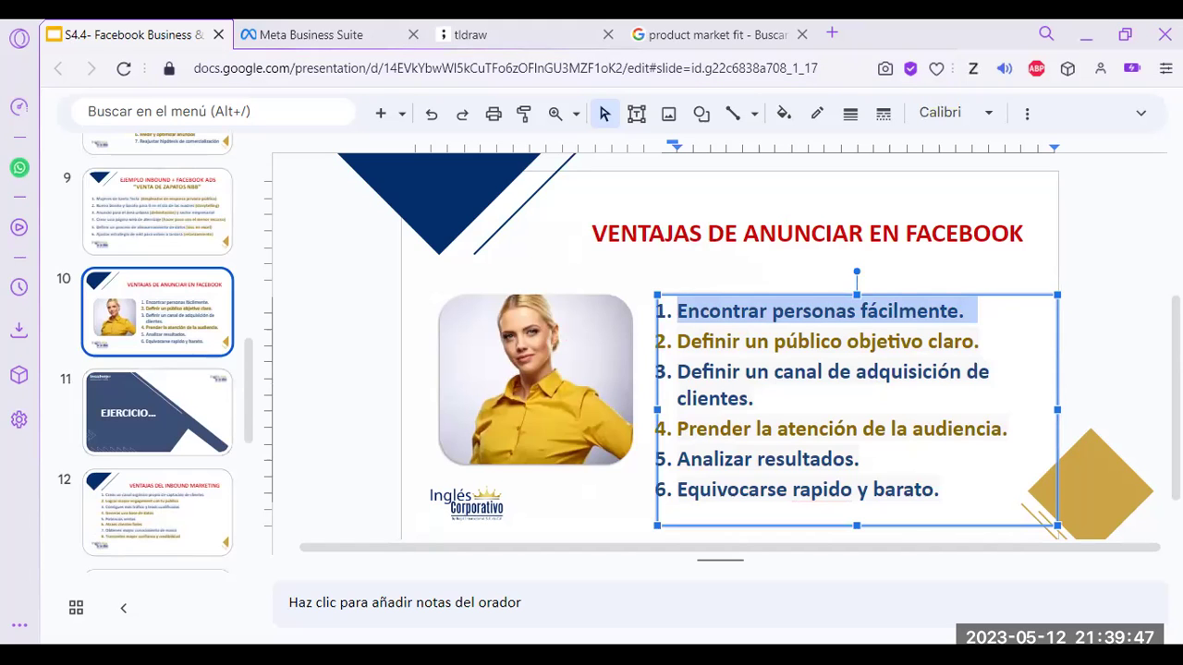
- Switch back to Meta Business Suite and copy the full web address of the Anuncios page
click(351, 28)
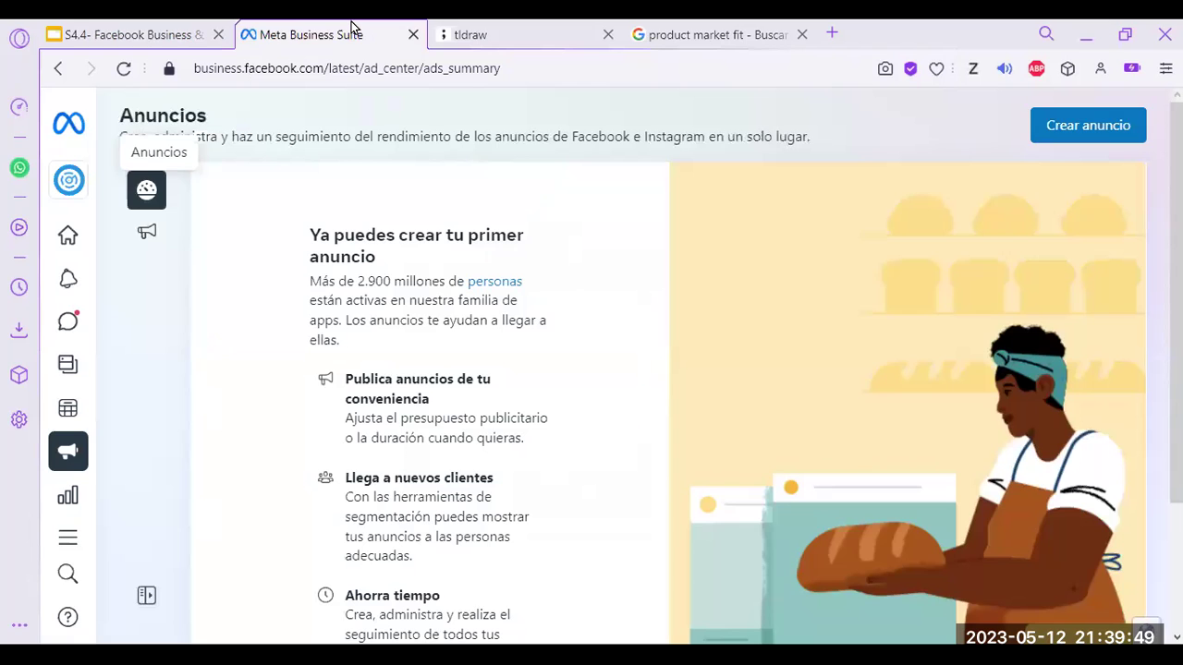
scroll(720, 354, down, 2)
scroll(722, 362, up, 2)
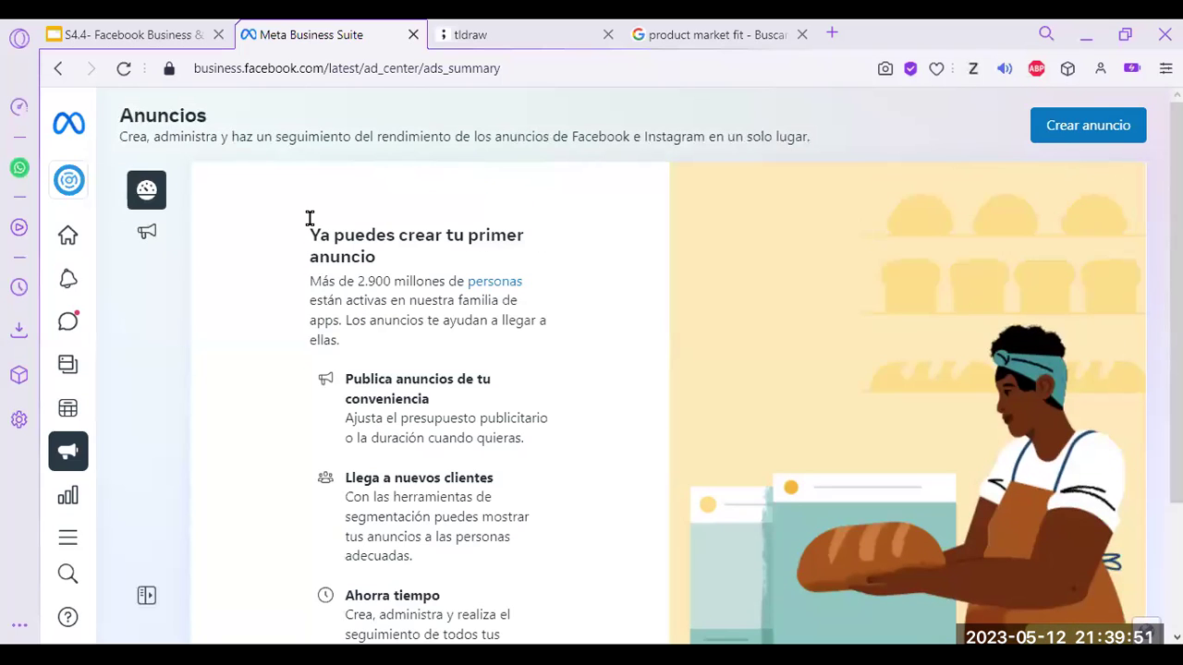
click(345, 69)
right_click(345, 70)
click(386, 145)
mouse_move(70, 136)
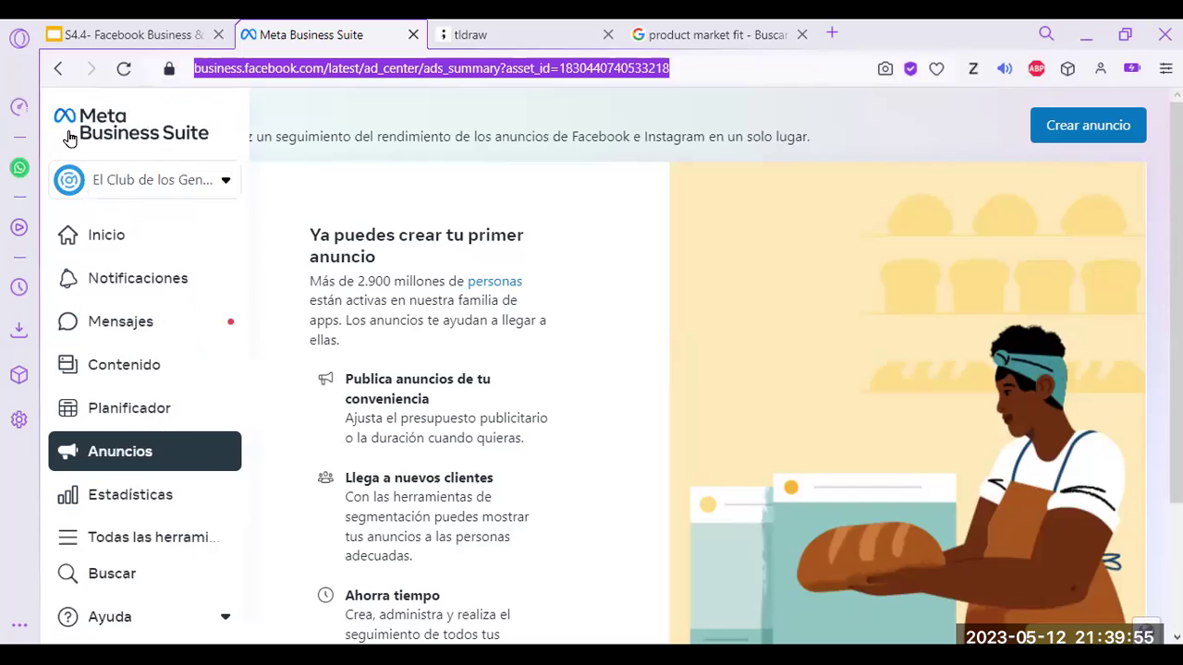
right_click(338, 63)
click(382, 144)
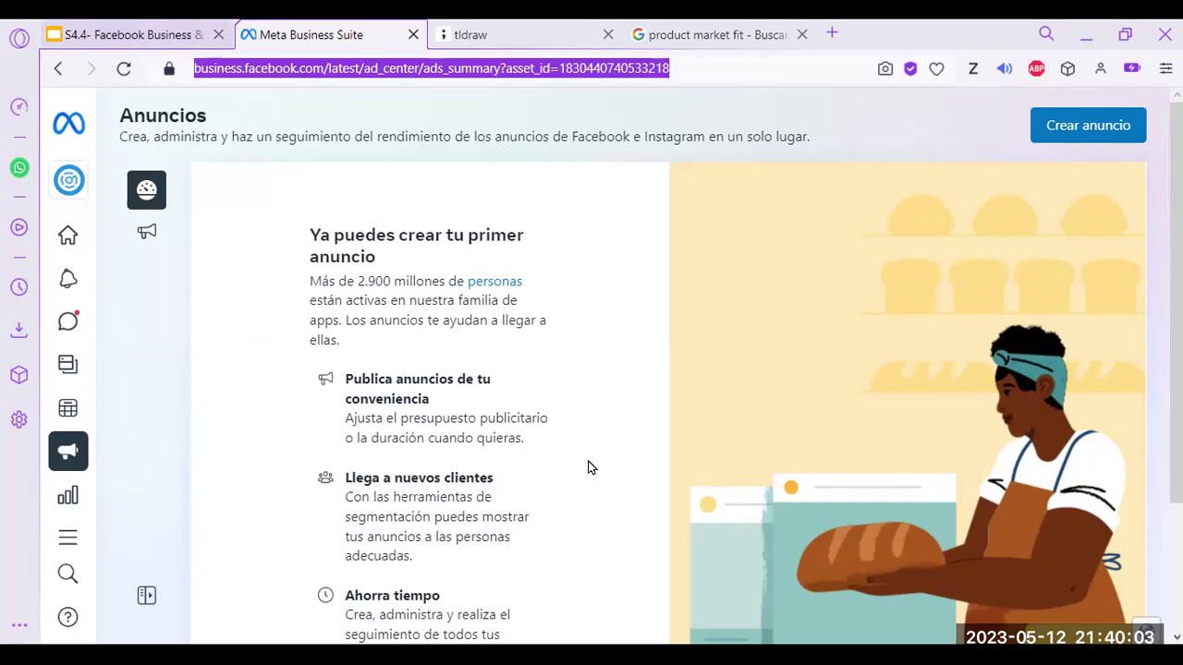
key(Escape)
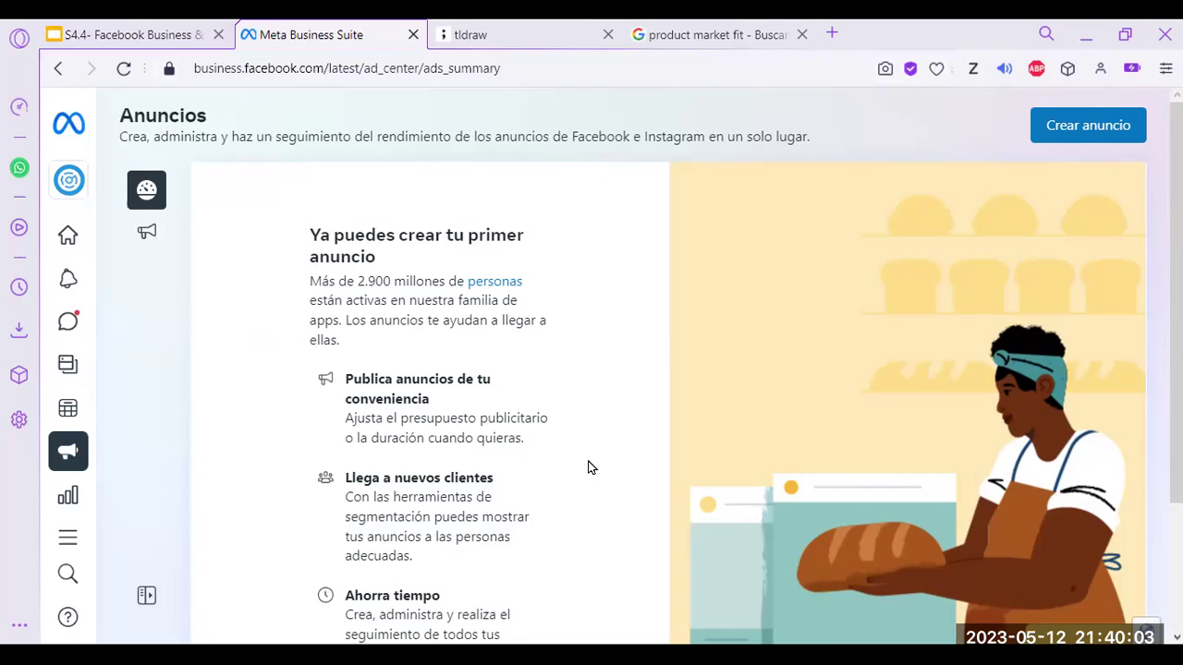
- Start creating an ad and look through the objectives offered under "Elige un objetivo"
click(1088, 129)
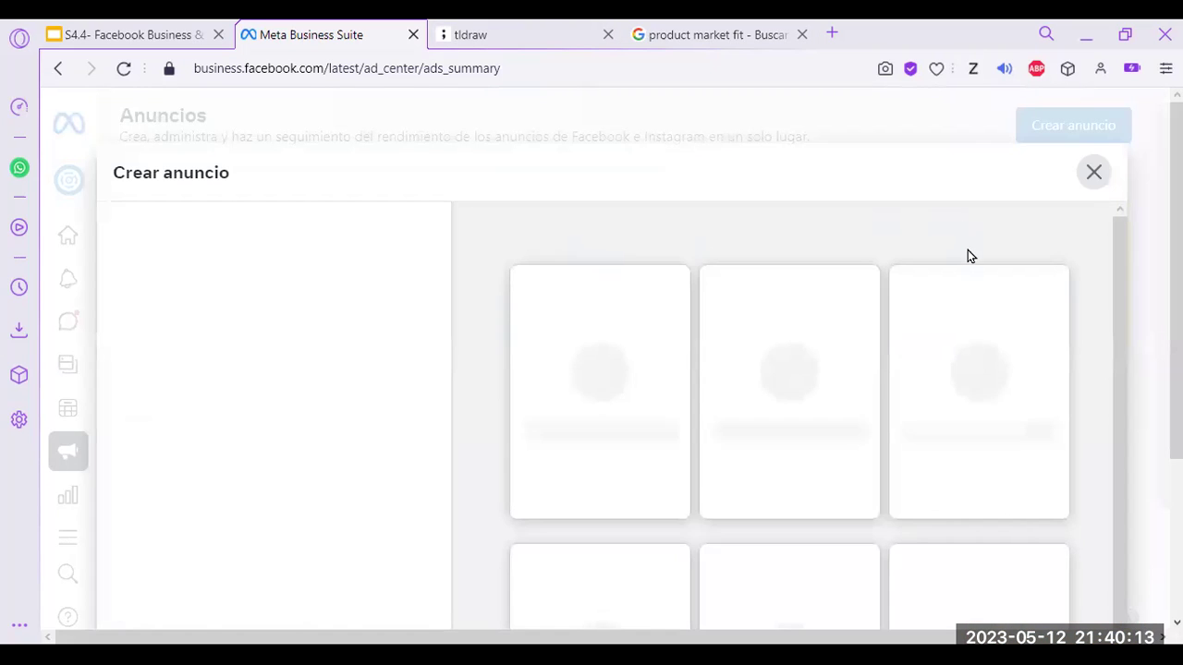
scroll(708, 317, down, 1)
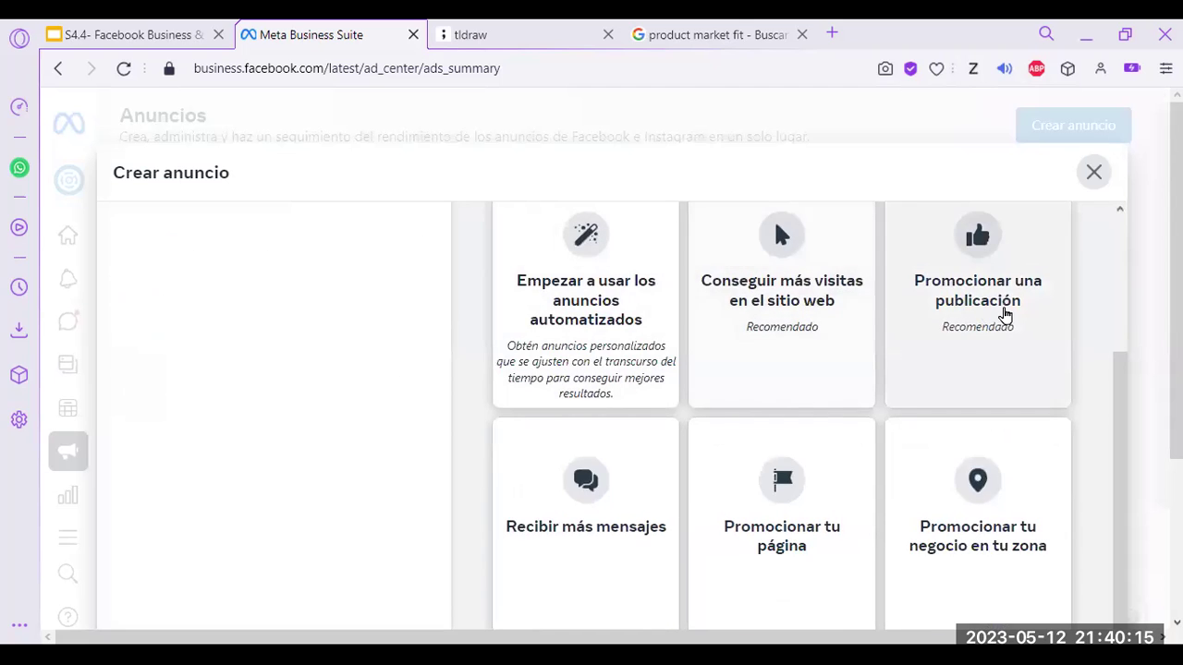
scroll(1026, 381, down, 2)
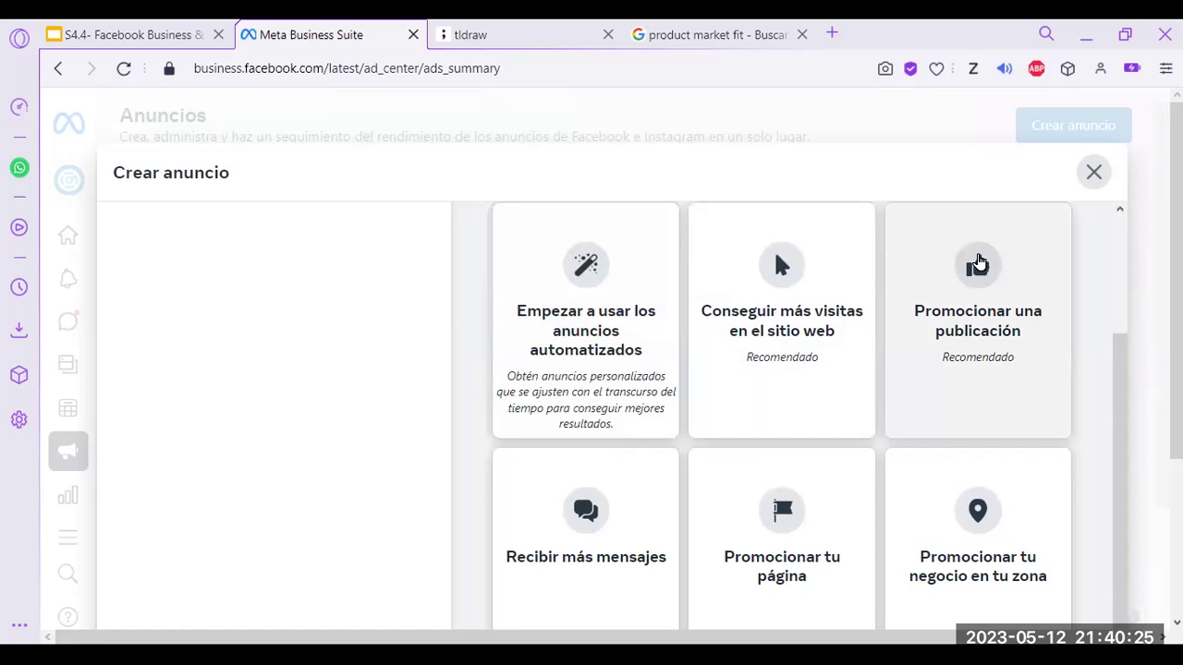
scroll(686, 371, down, 2)
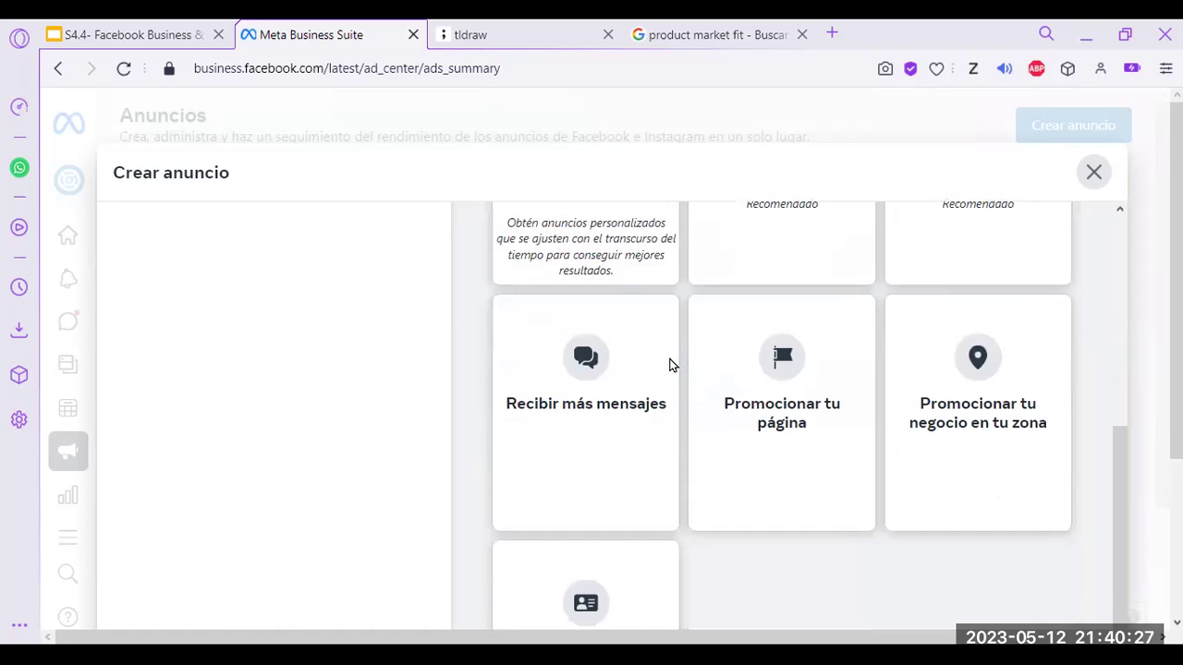
scroll(668, 364, down, 1)
scroll(652, 380, up, 4)
scroll(637, 407, up, 2)
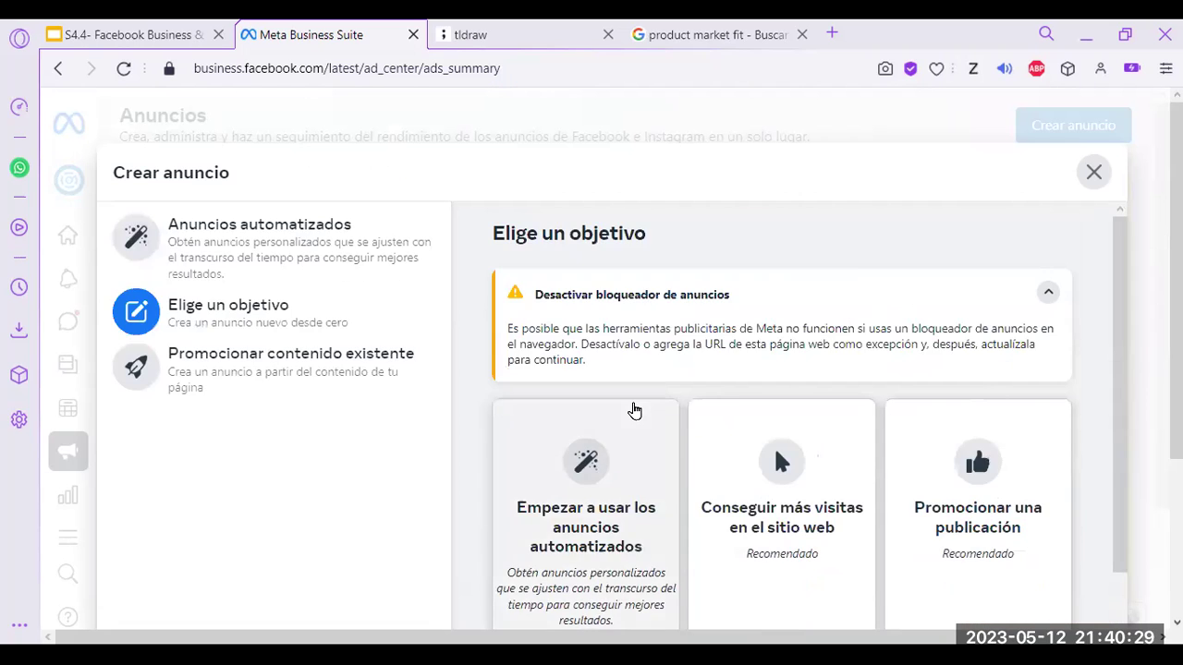
scroll(634, 409, down, 2)
scroll(634, 410, up, 2)
scroll(637, 411, down, 3)
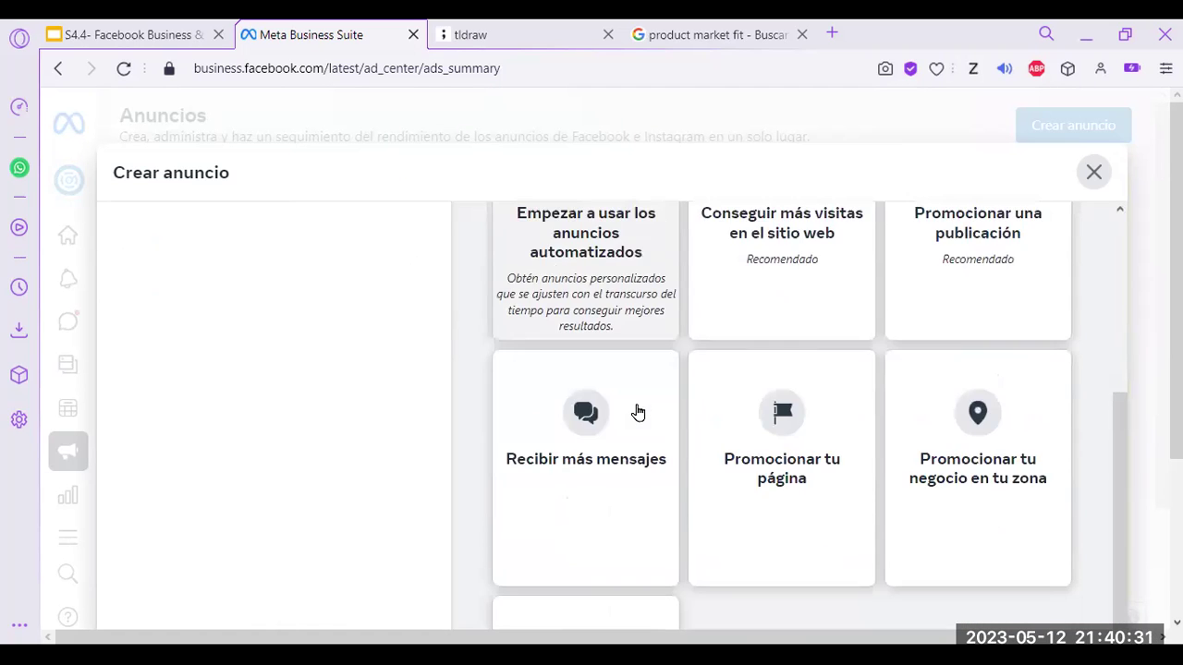
scroll(646, 409, up, 3)
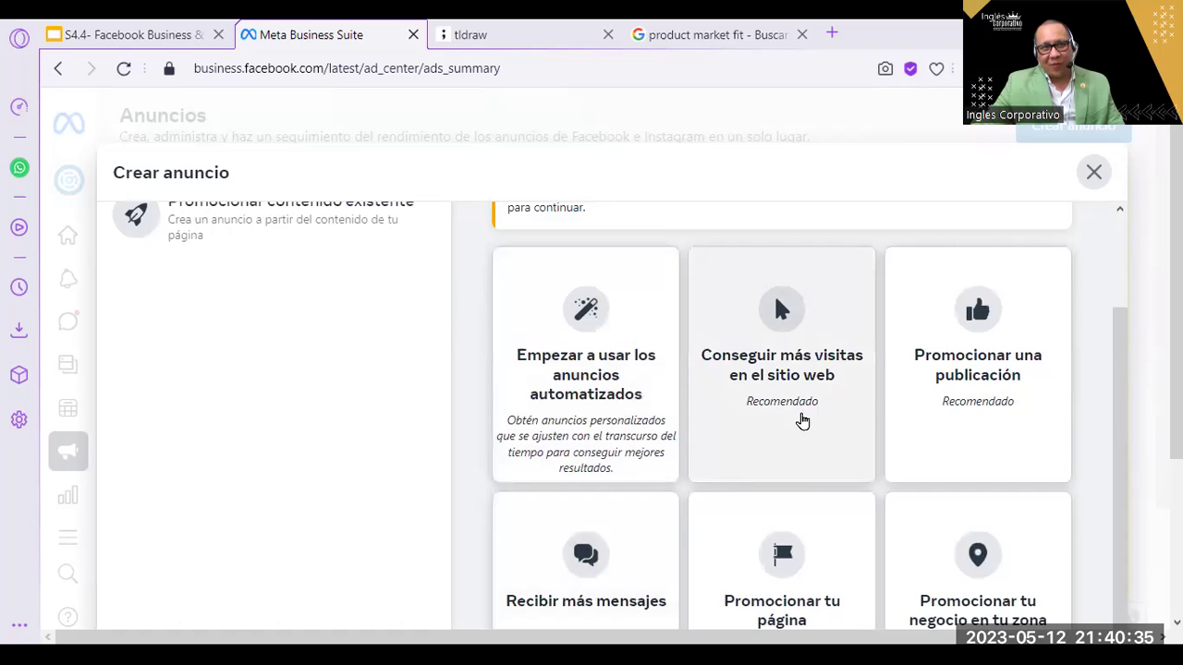
scroll(750, 378, down, 2)
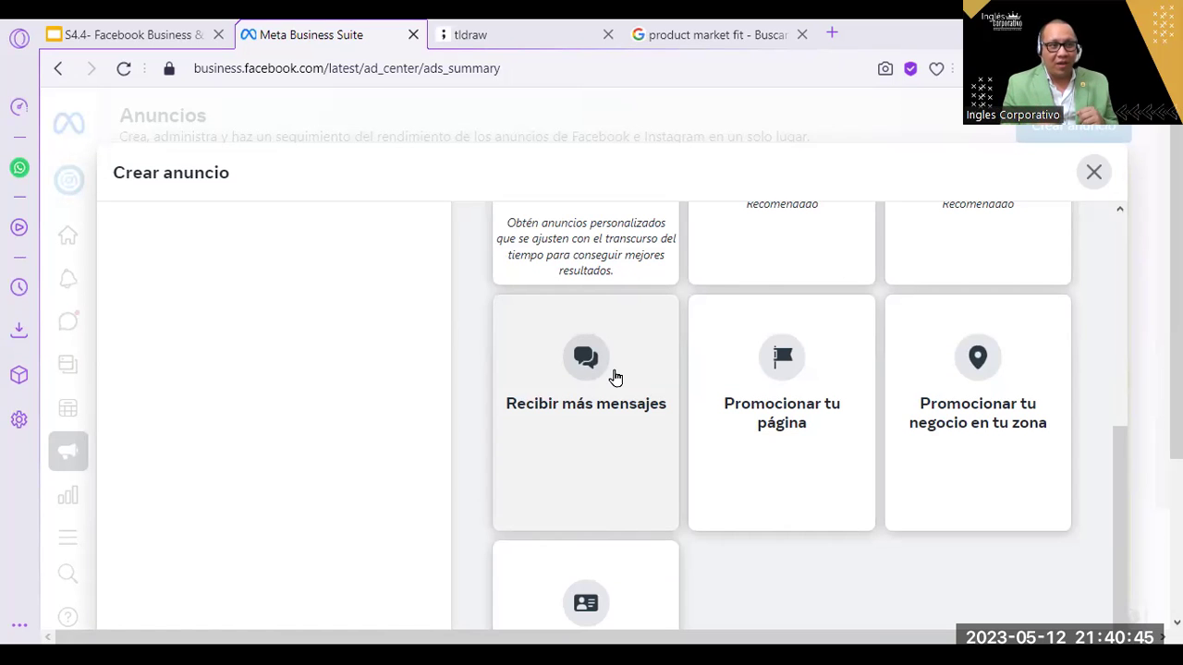
scroll(1067, 423, up, 4)
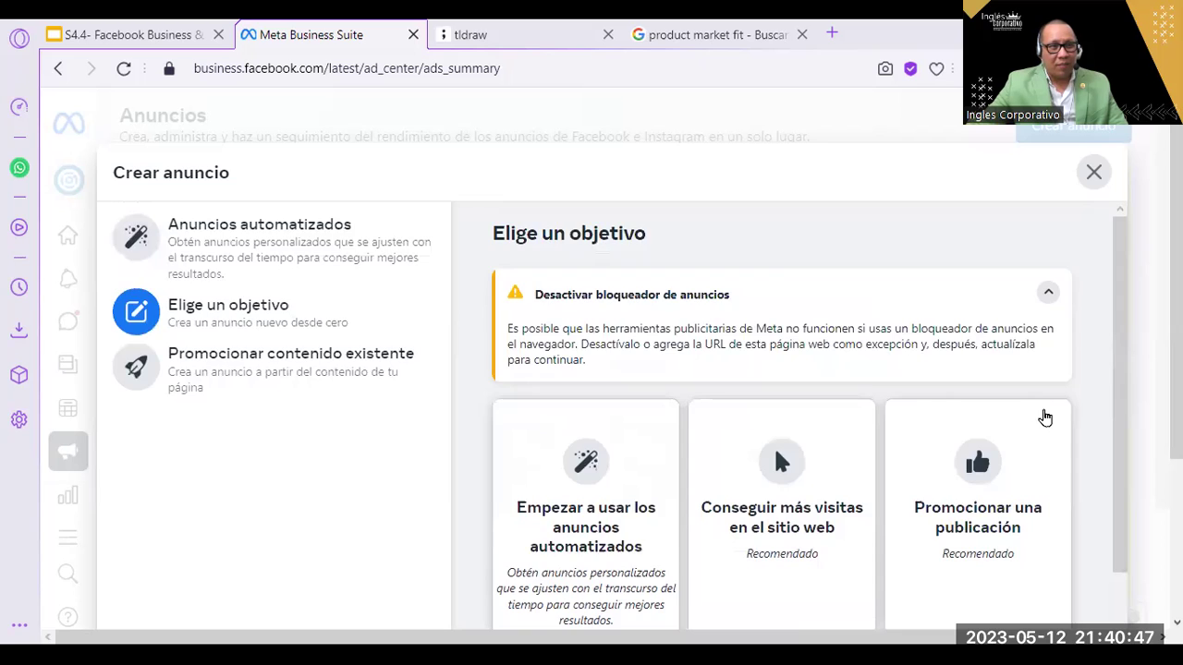
scroll(1048, 422, down, 2)
scroll(1048, 422, up, 2)
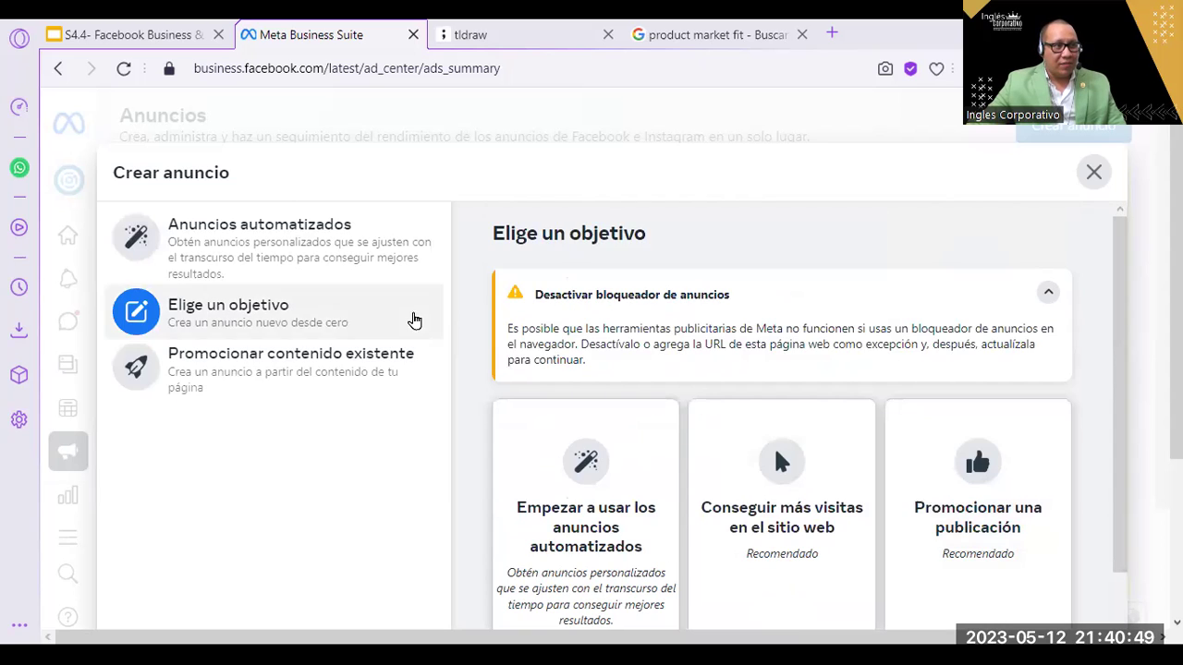
- View the option for promoting existing content, return to the objectives and choose "Recibir más mensajes"
click(319, 379)
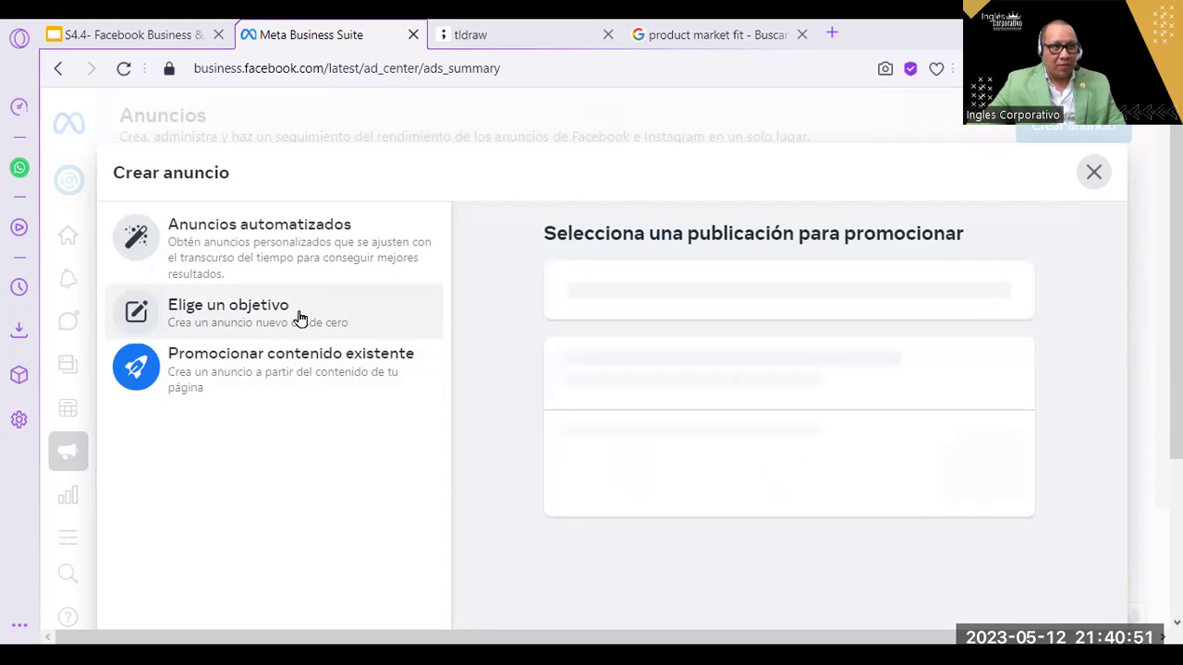
click(299, 319)
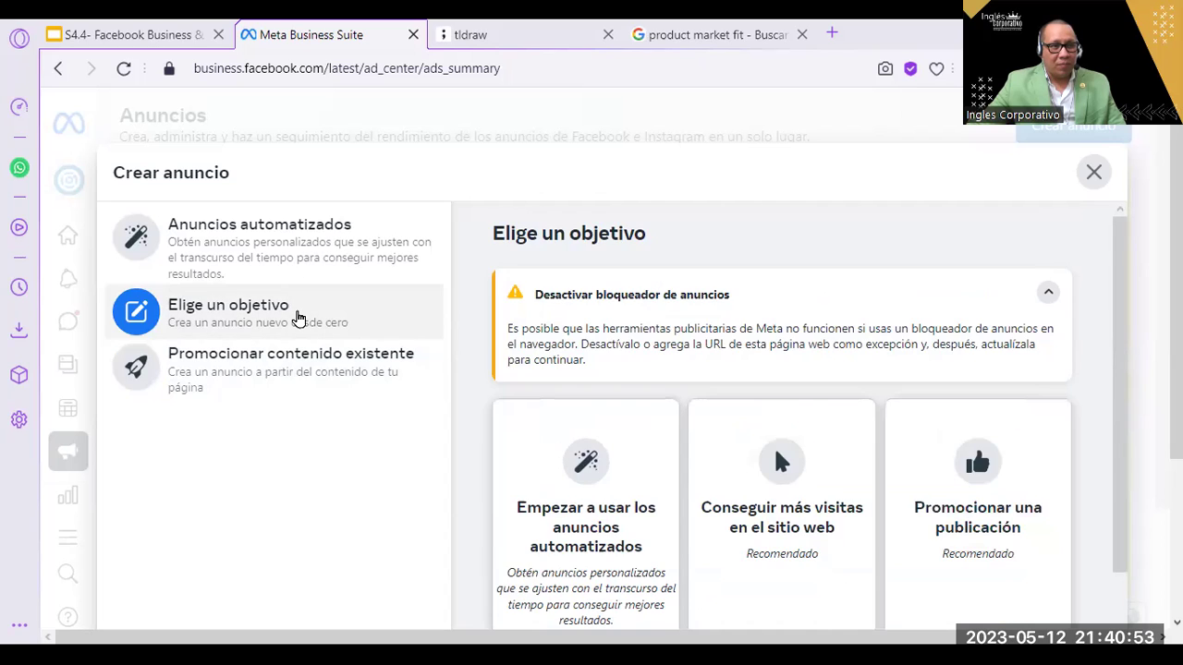
scroll(642, 407, down, 3)
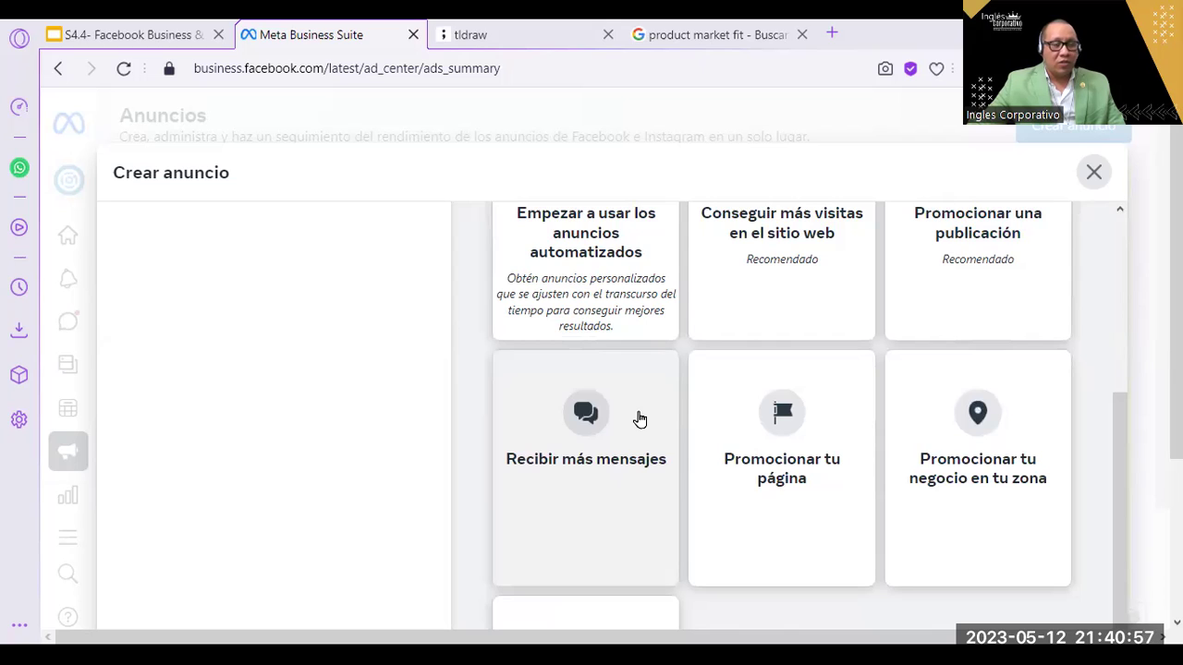
click(635, 418)
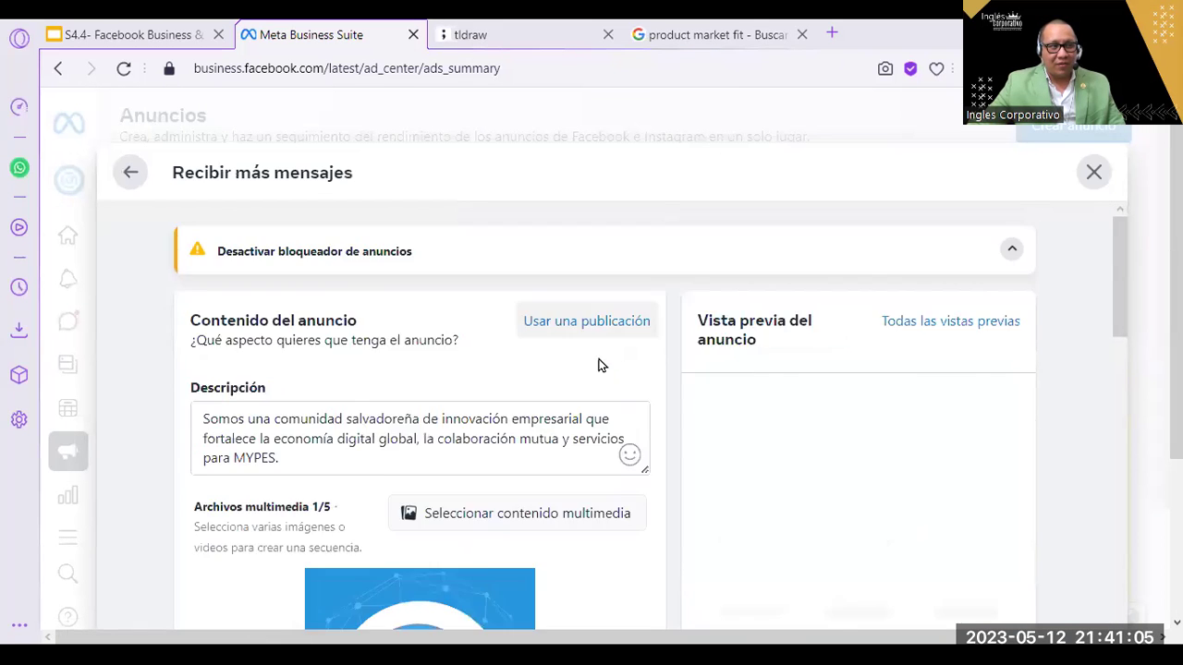
- Review the ad's audience settings and open the creation of a new audience
scroll(597, 366, down, 12)
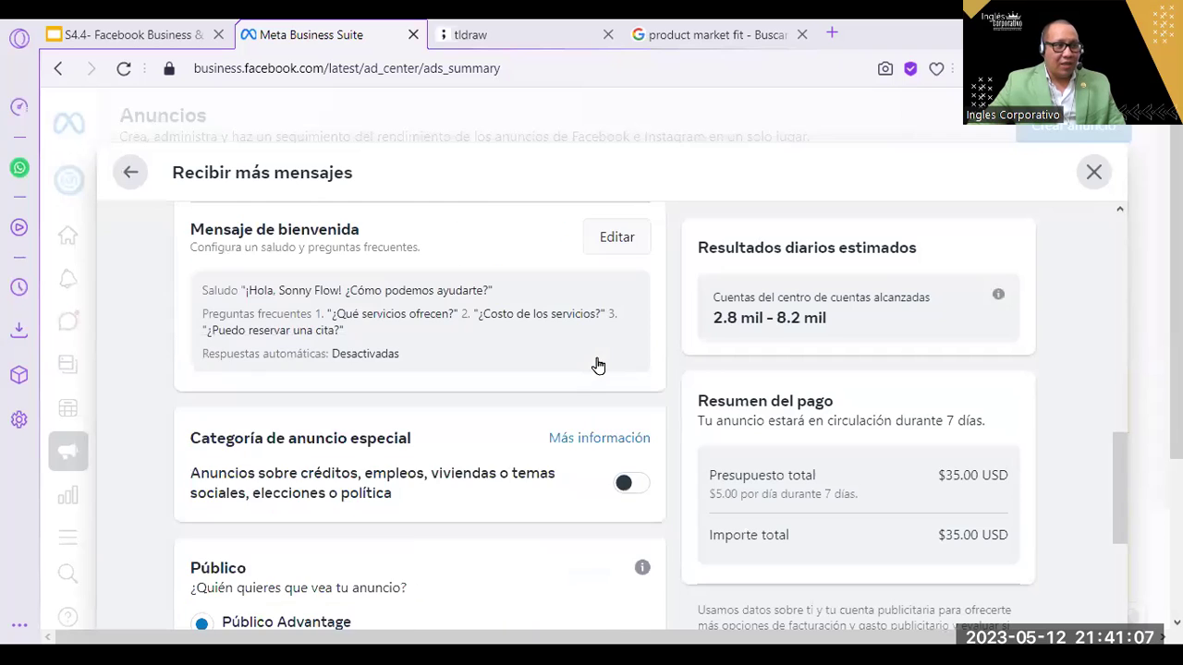
scroll(598, 366, down, 4)
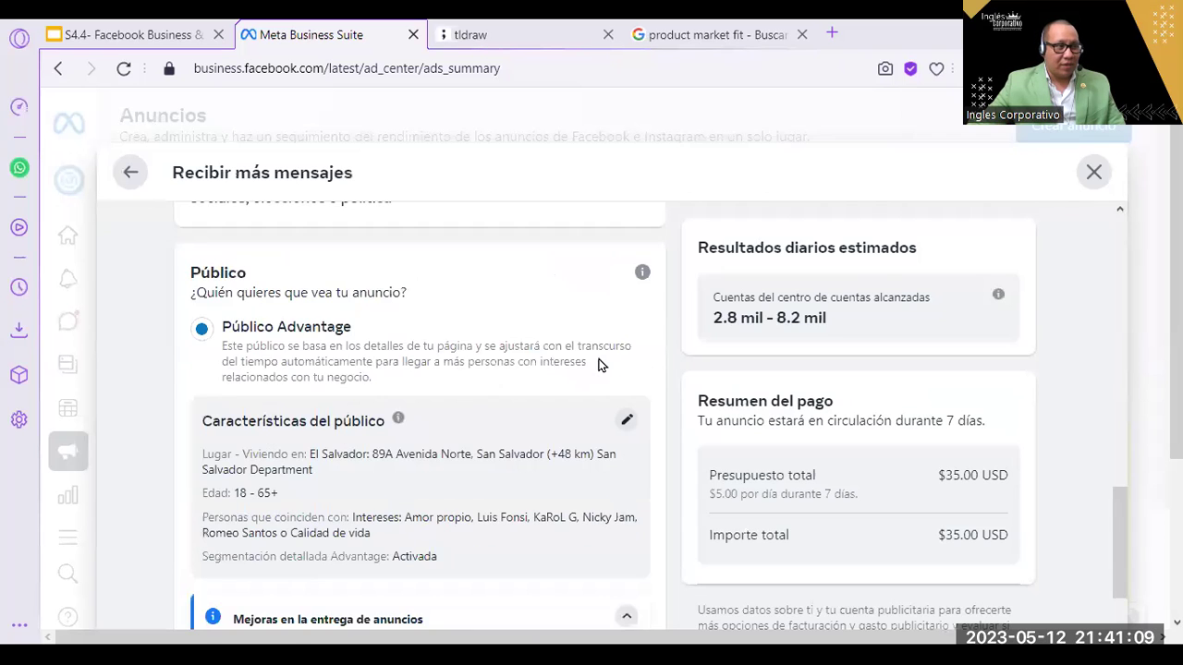
scroll(600, 364, down, 1)
scroll(273, 342, up, 1)
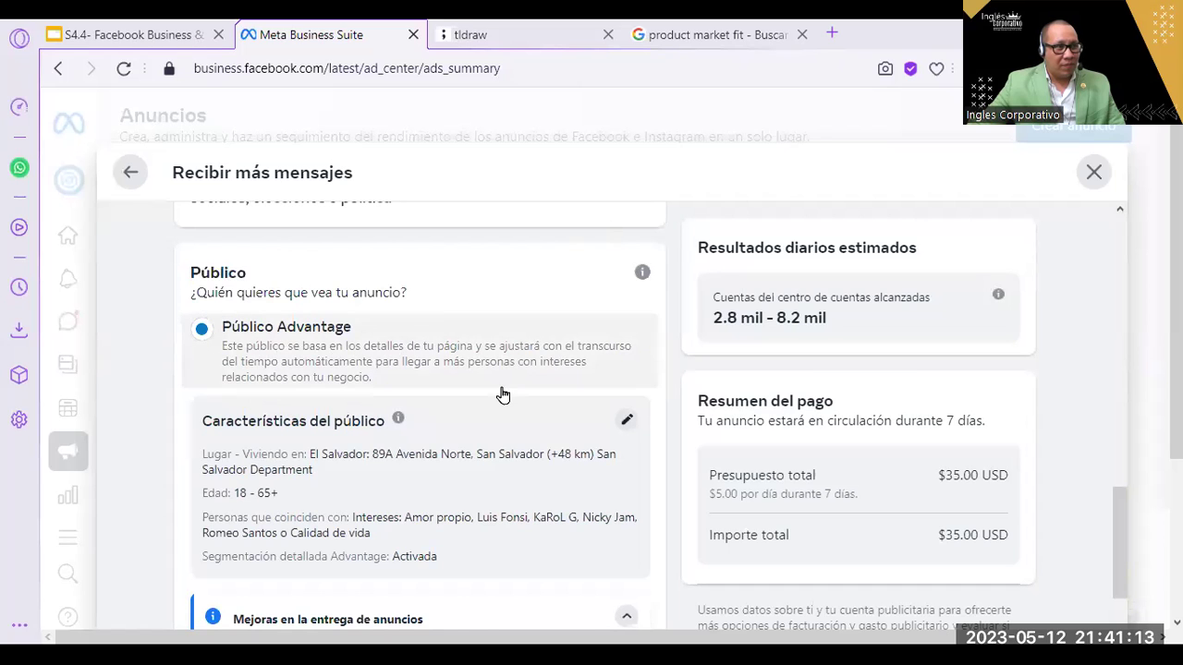
scroll(612, 351, down, 1)
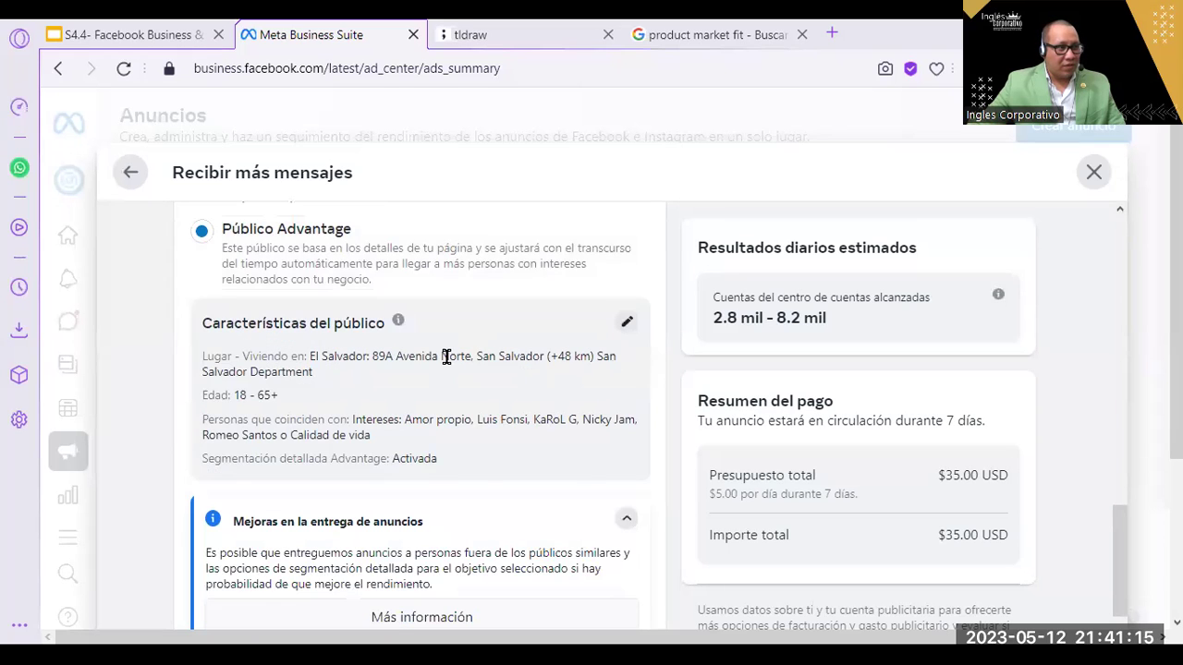
scroll(446, 357, down, 1)
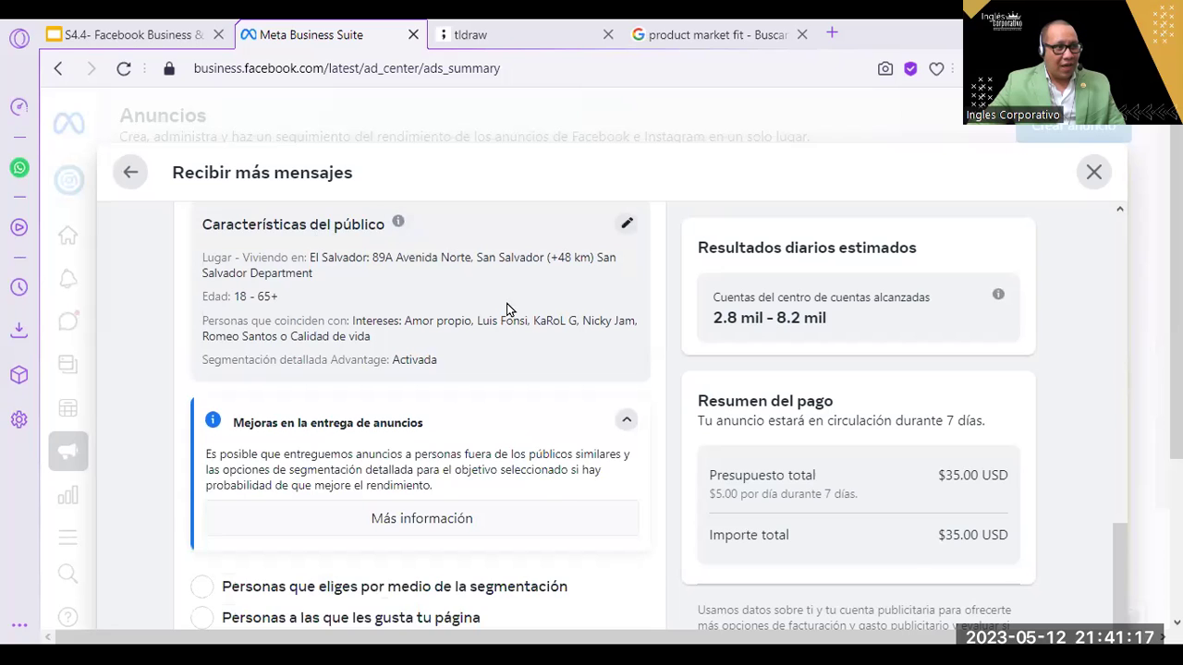
scroll(457, 343, down, 2)
scroll(597, 391, down, 1)
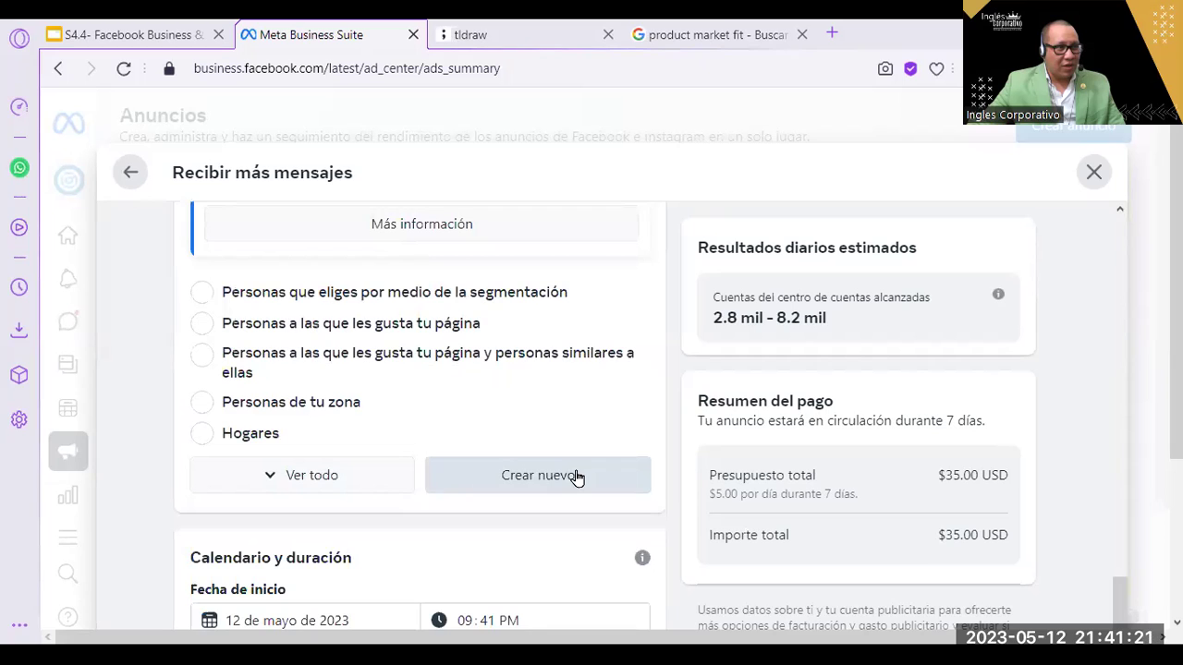
click(634, 471)
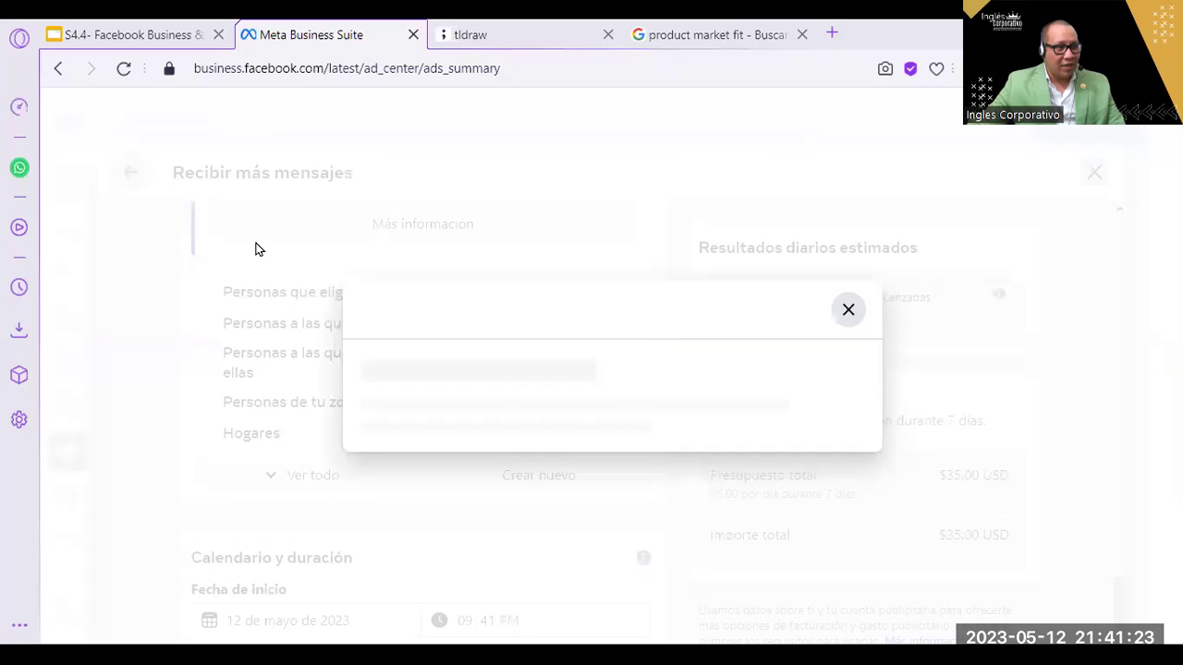
- Search the audience locations for "san salvador" and "ciudad merliot calle", and add "Calle Chiltiupan Merliot" as a location
scroll(837, 373, down, 4)
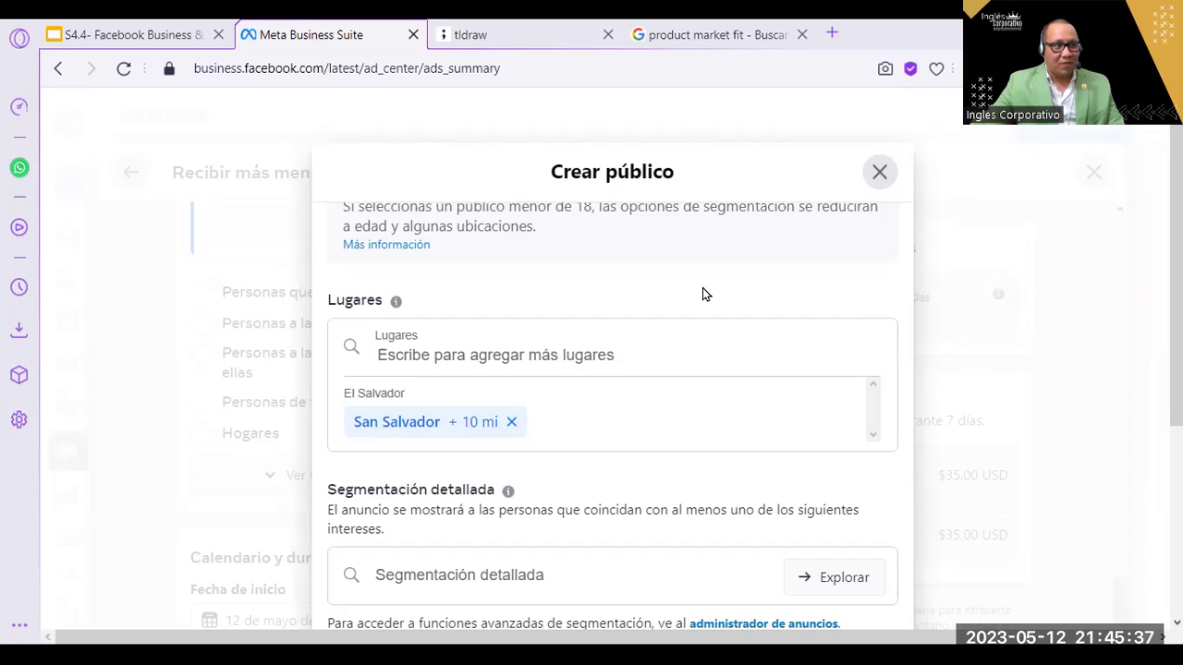
click(602, 365)
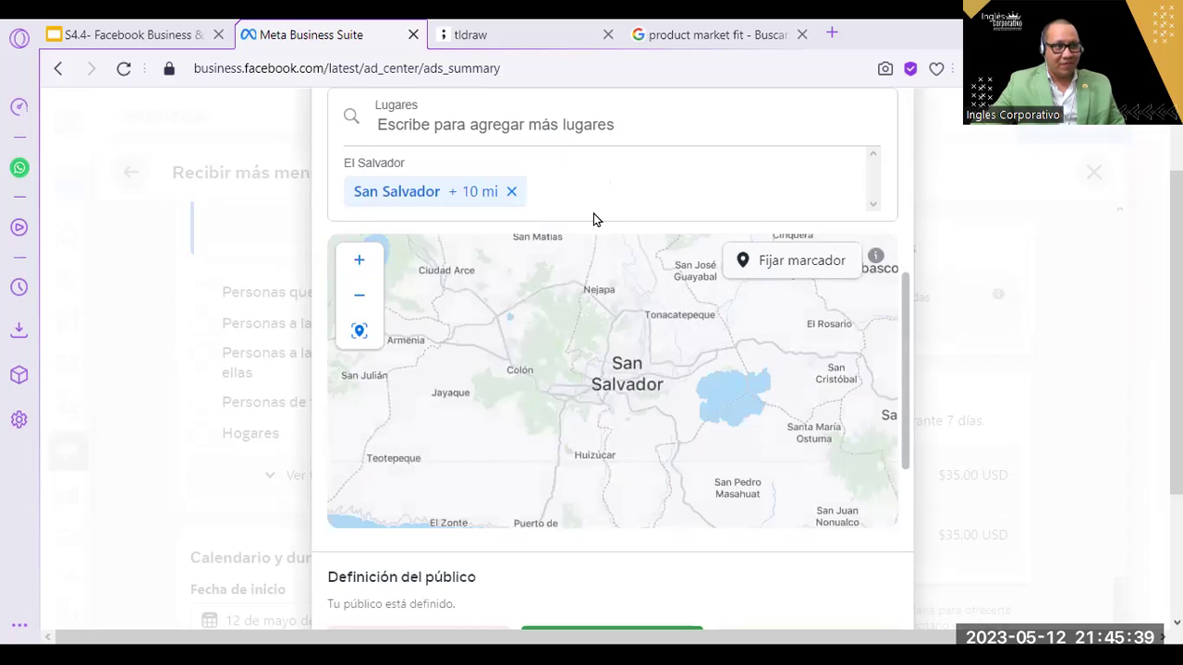
click(528, 130)
text(san salvador)
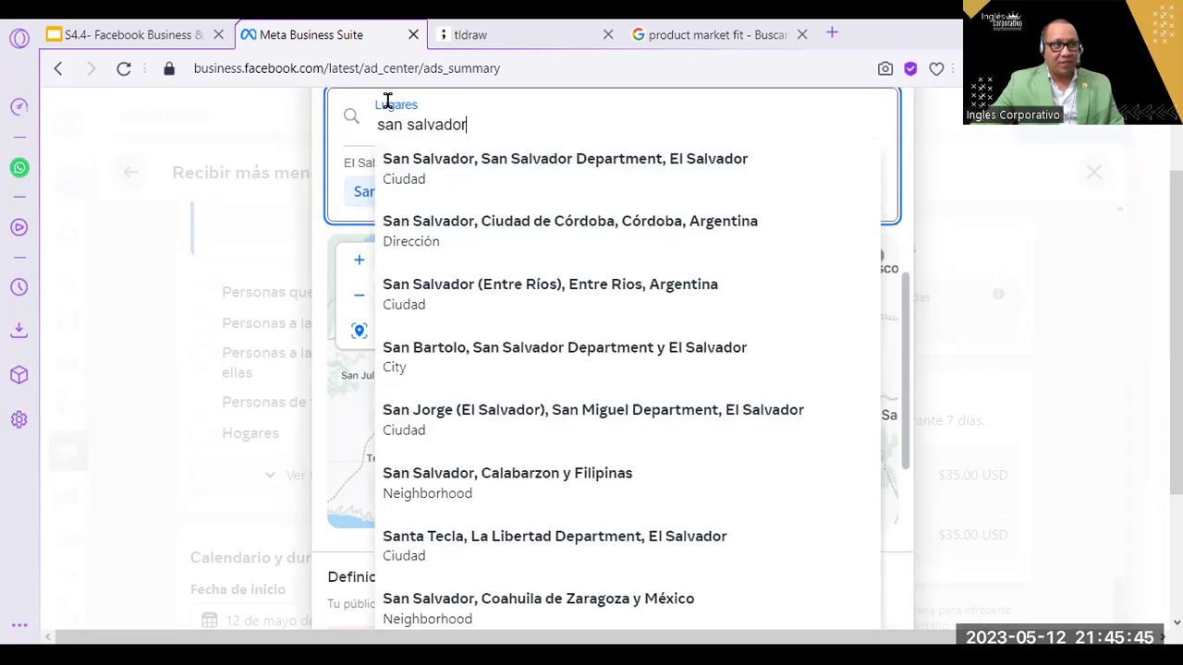
triple_click(427, 124)
key(BackSpace)
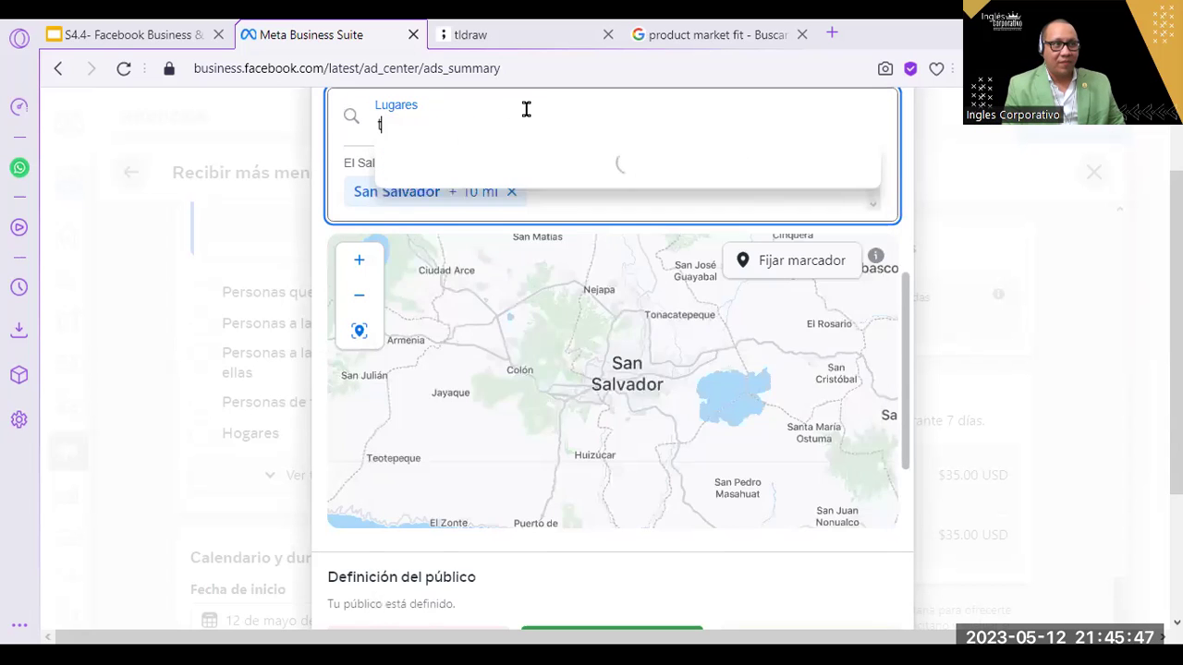
text(ciudad merliot)
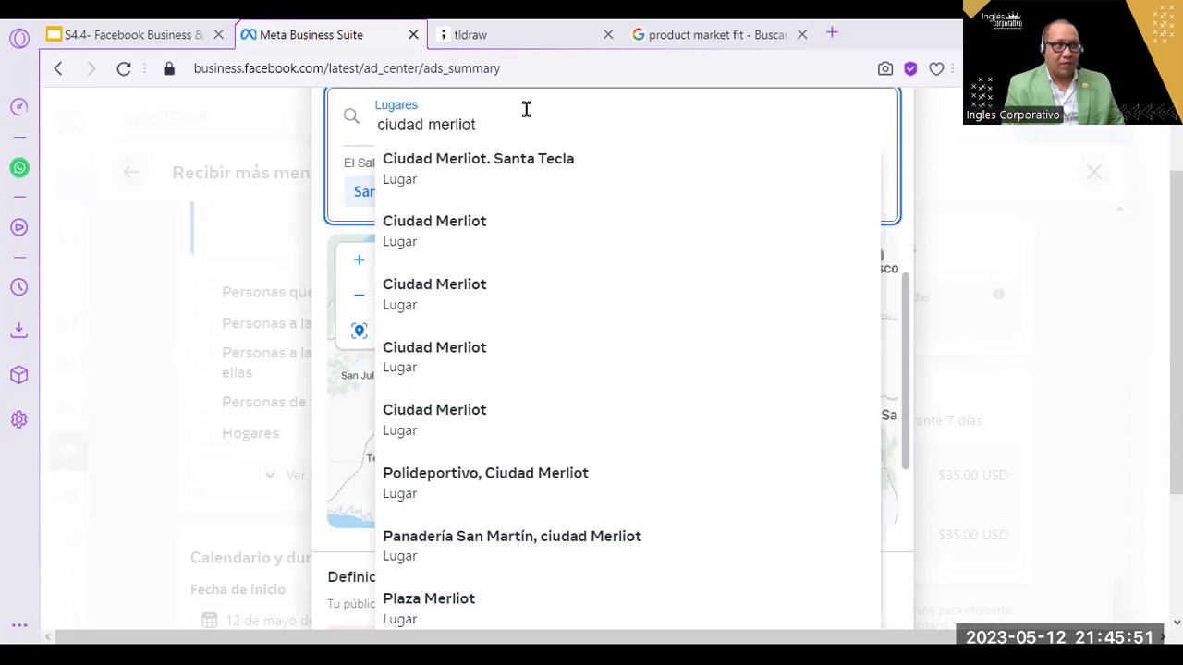
text( calle)
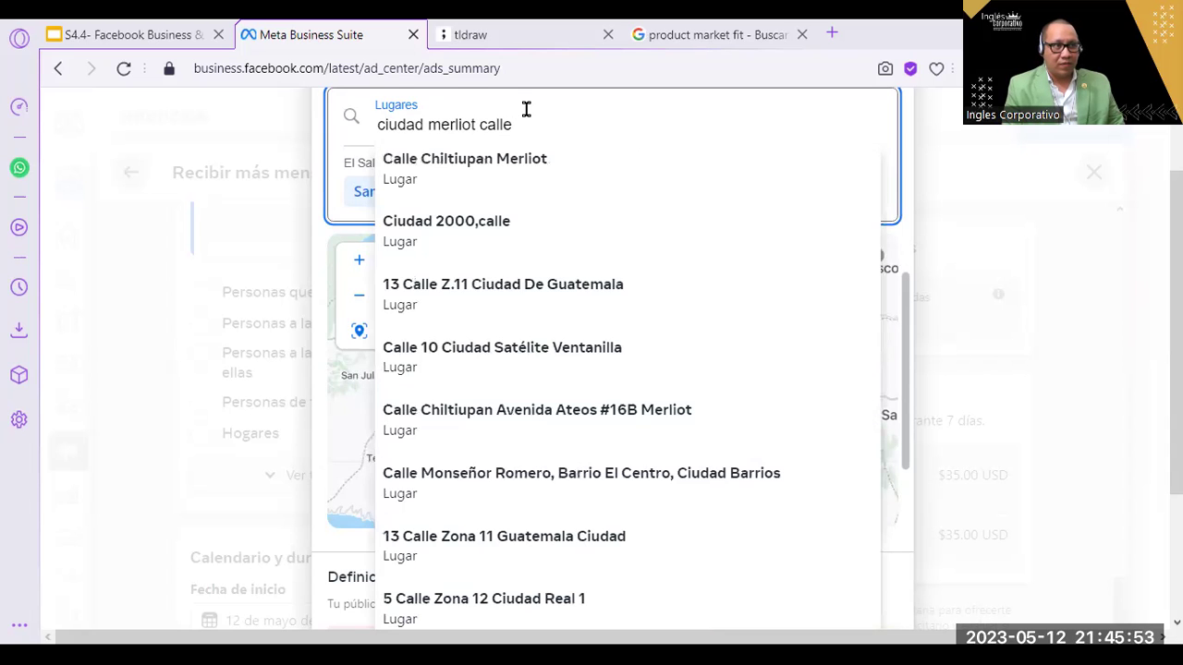
click(513, 163)
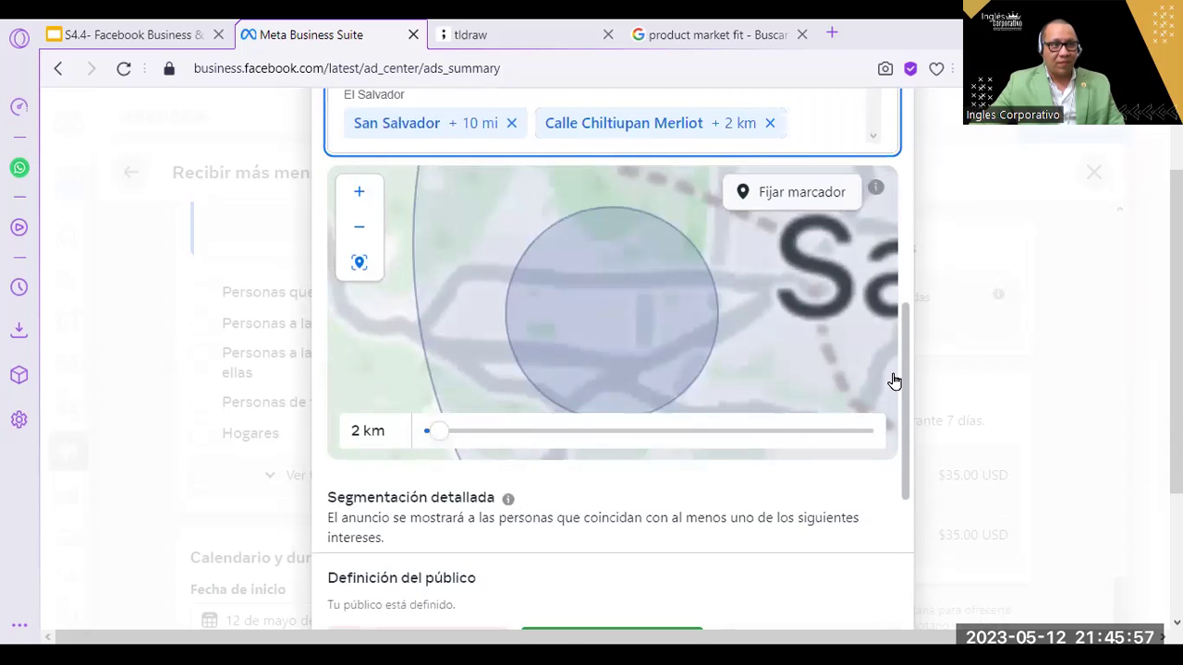
- Set the new audience's maximum age to 35
drag(904, 325, 920, 150)
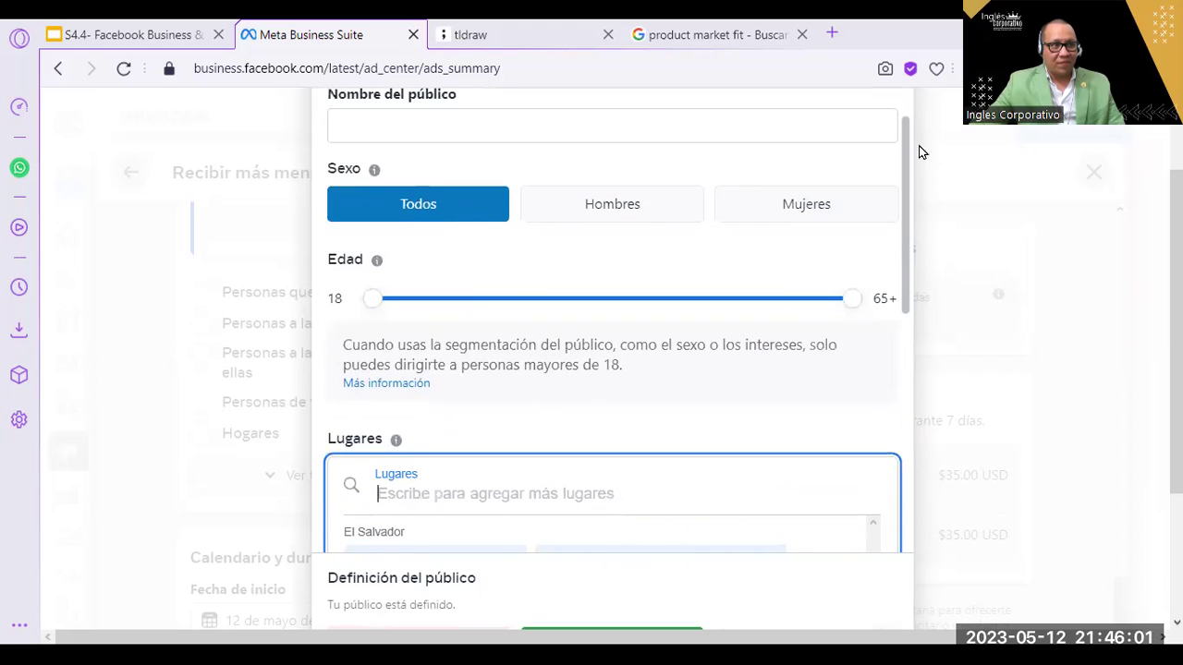
drag(852, 300, 547, 305)
drag(906, 256, 918, 545)
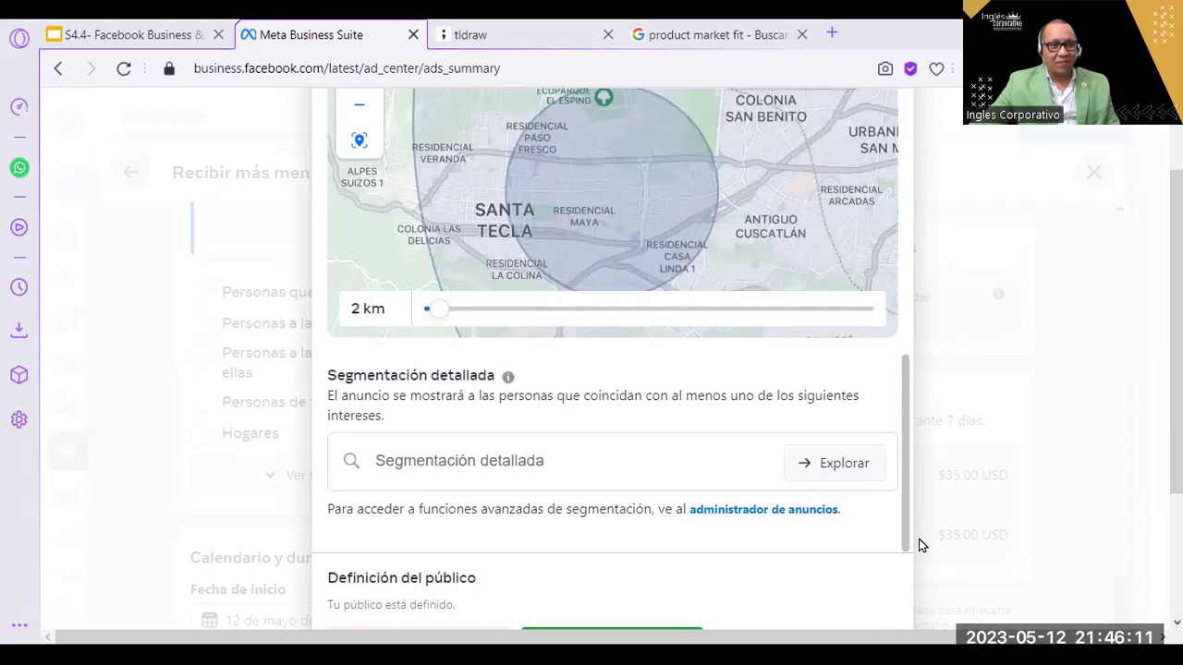
- Search the detailed targeting for "alisado" and add the interest "Alisadora de pelo" to the audience
scroll(919, 538, up, 3)
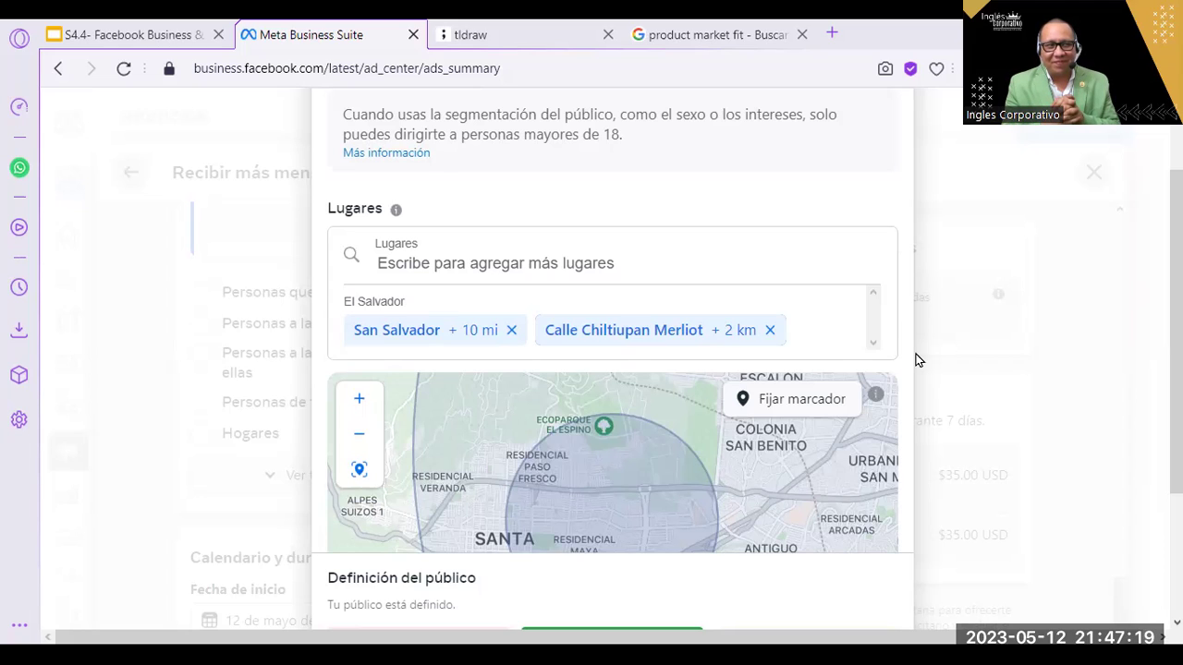
scroll(821, 395, down, 3)
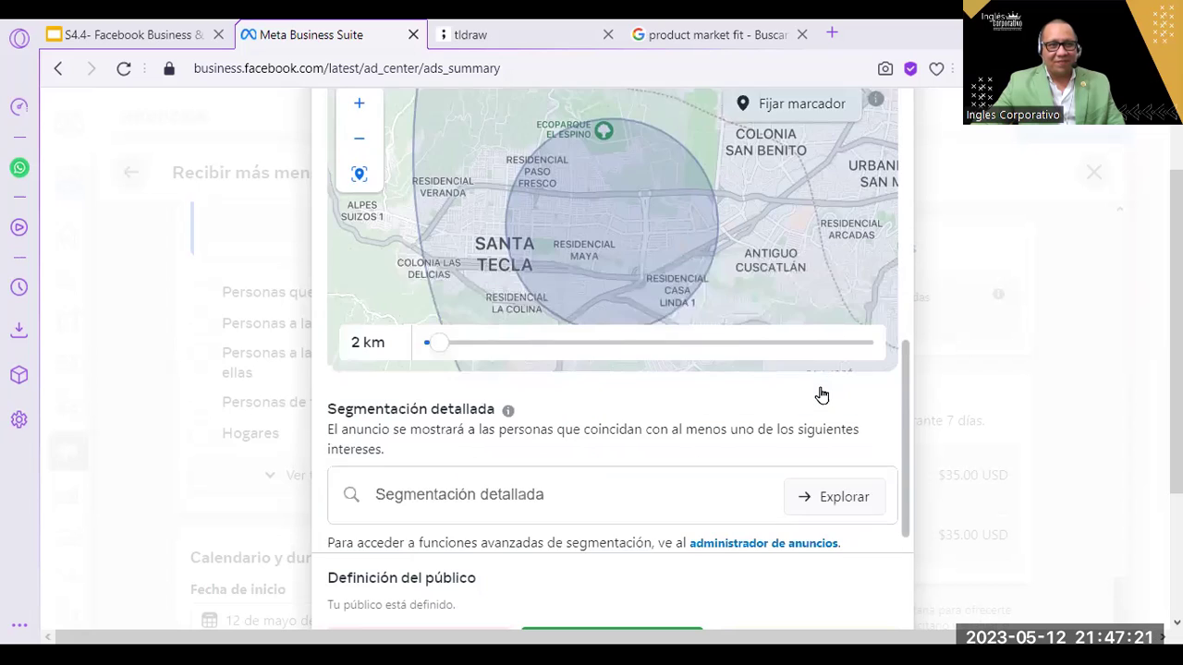
scroll(822, 394, down, 1)
click(640, 470)
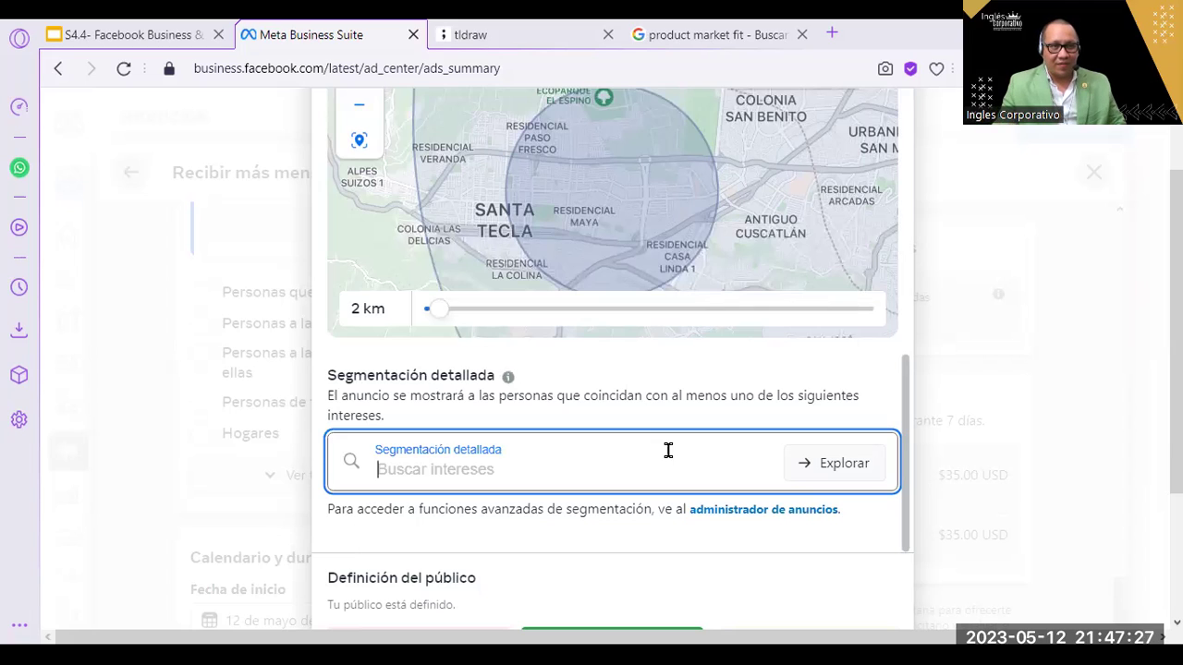
text(alisado)
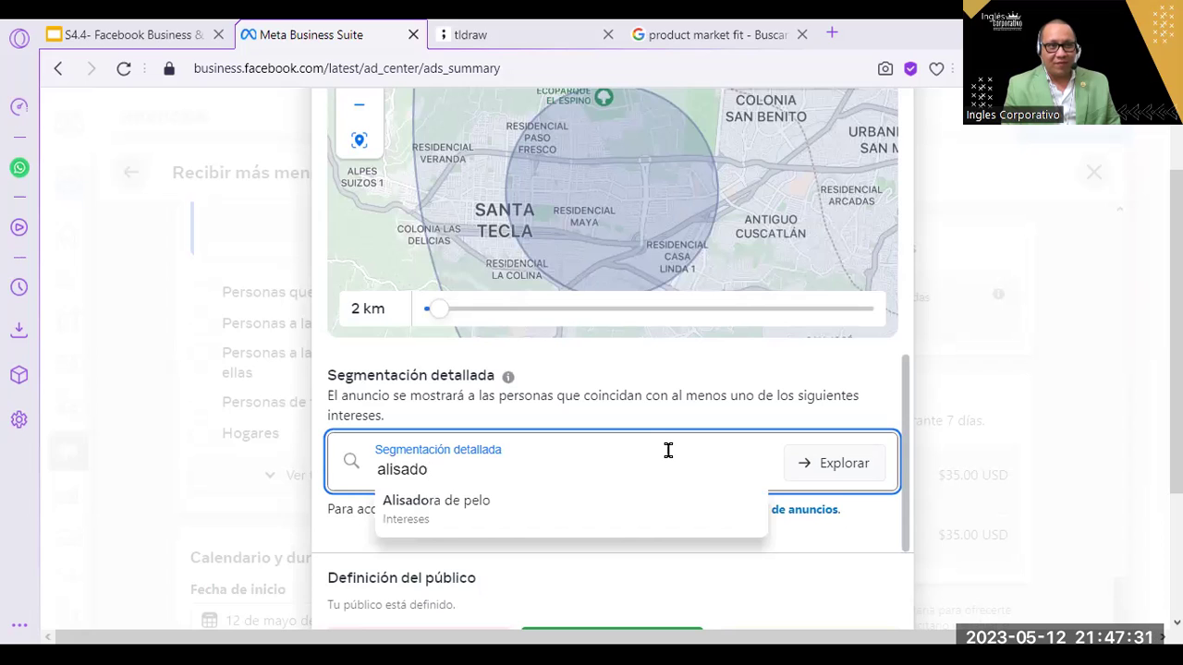
click(620, 504)
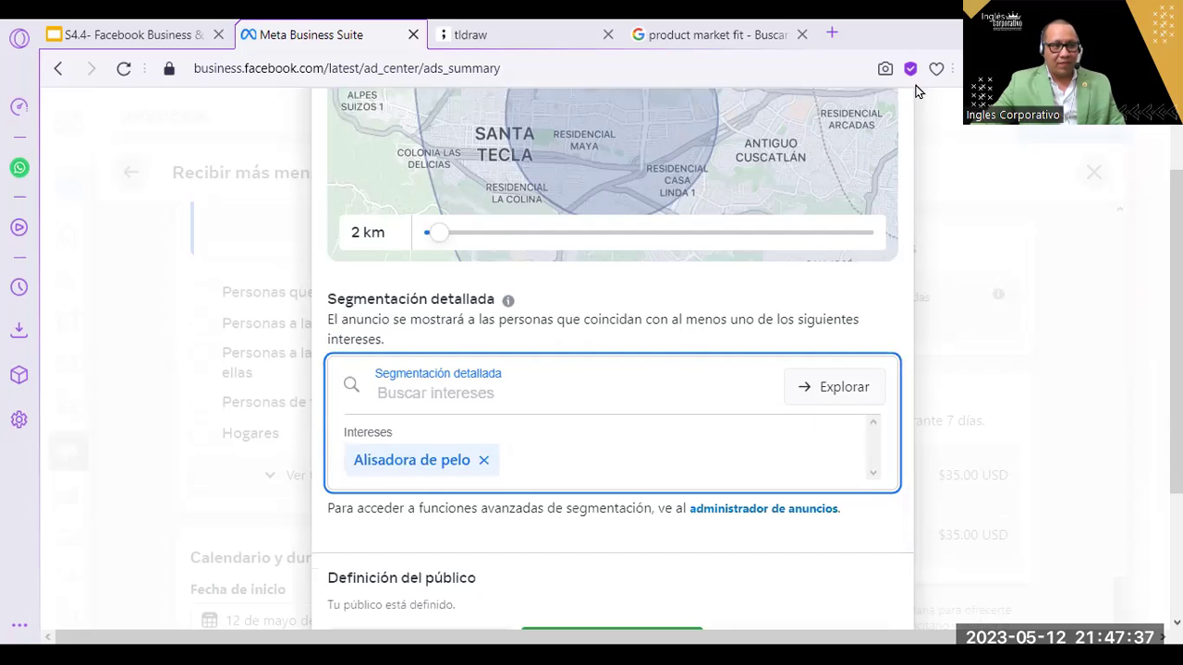
scroll(918, 91, down, 3)
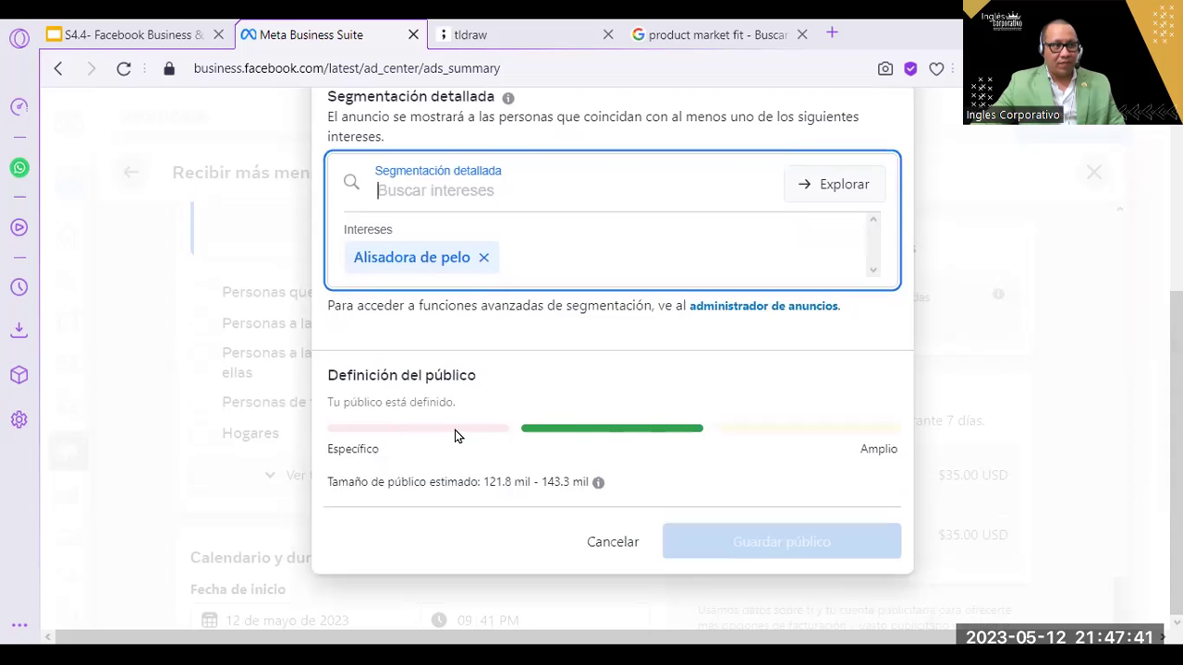
- Name the audience "Alisados- Salvadorean Girl"
scroll(633, 348, up, 5)
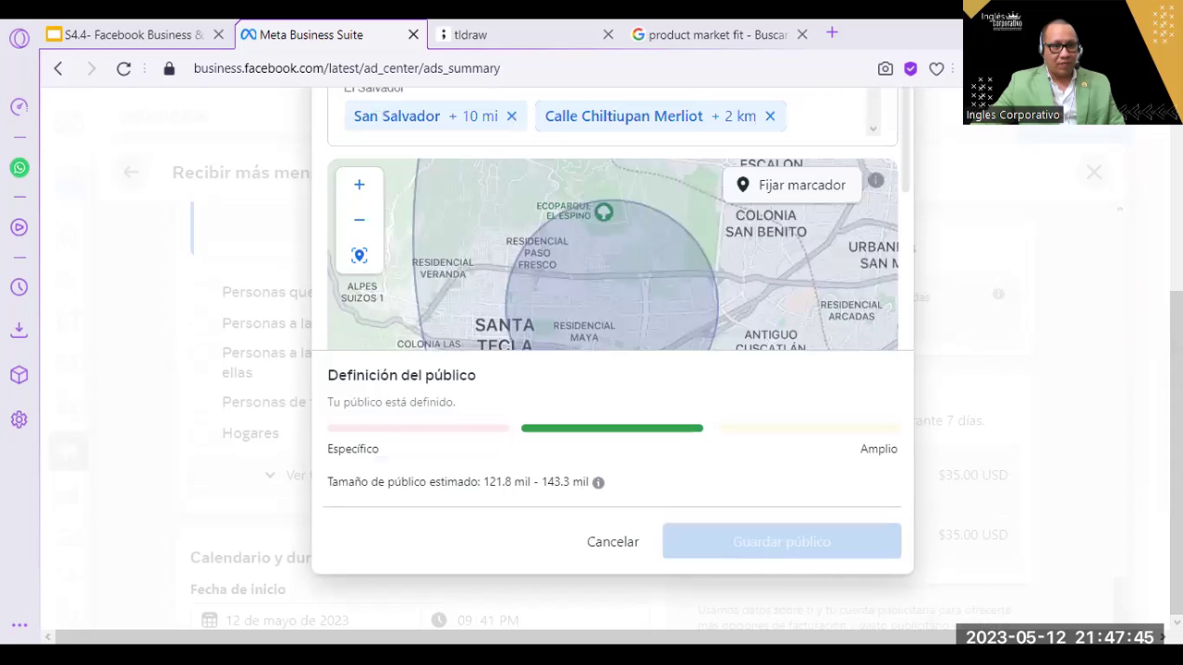
scroll(874, 323, up, 5)
click(614, 296)
text(Al)
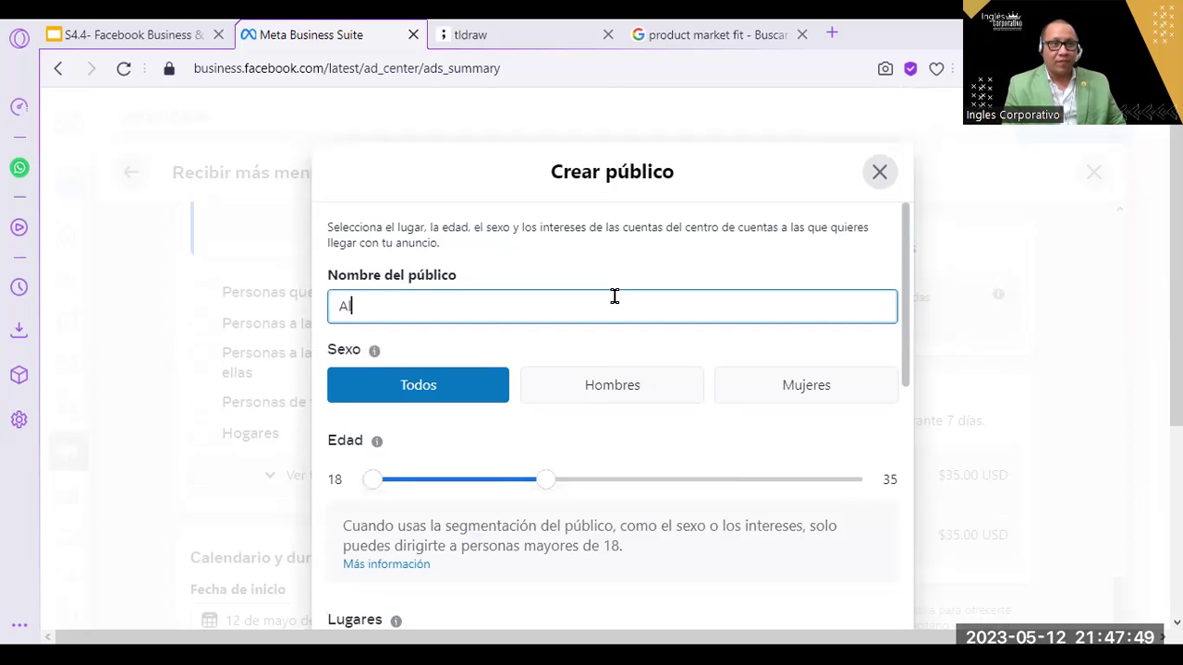
text(isad)
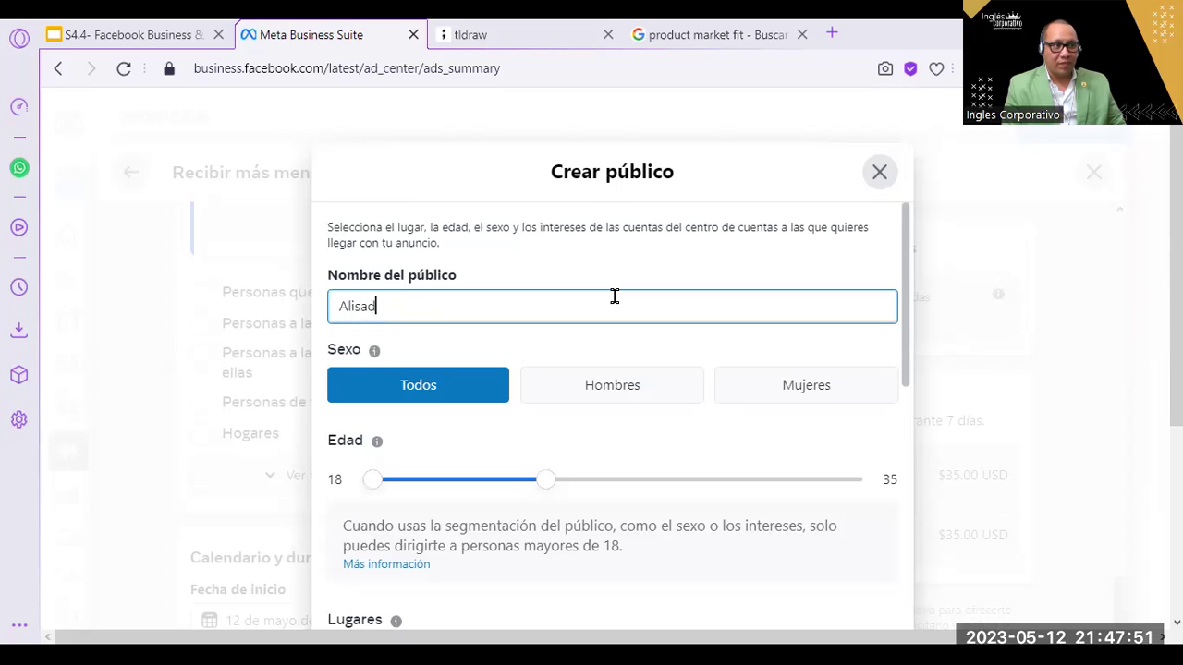
text(os-)
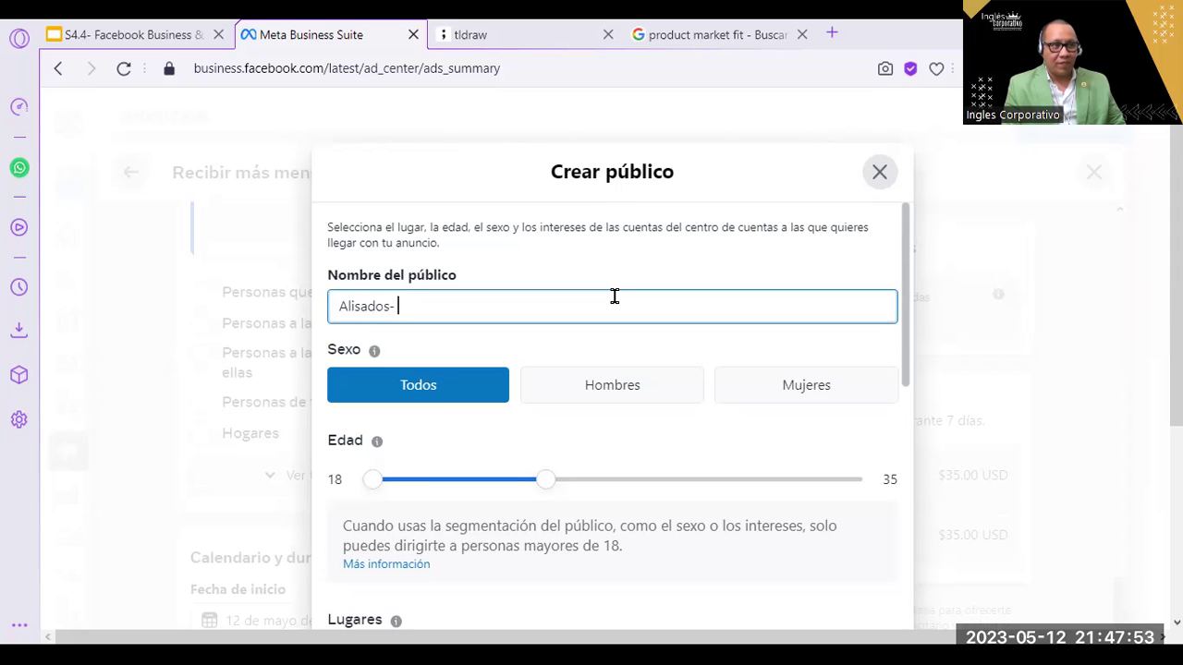
text( T)
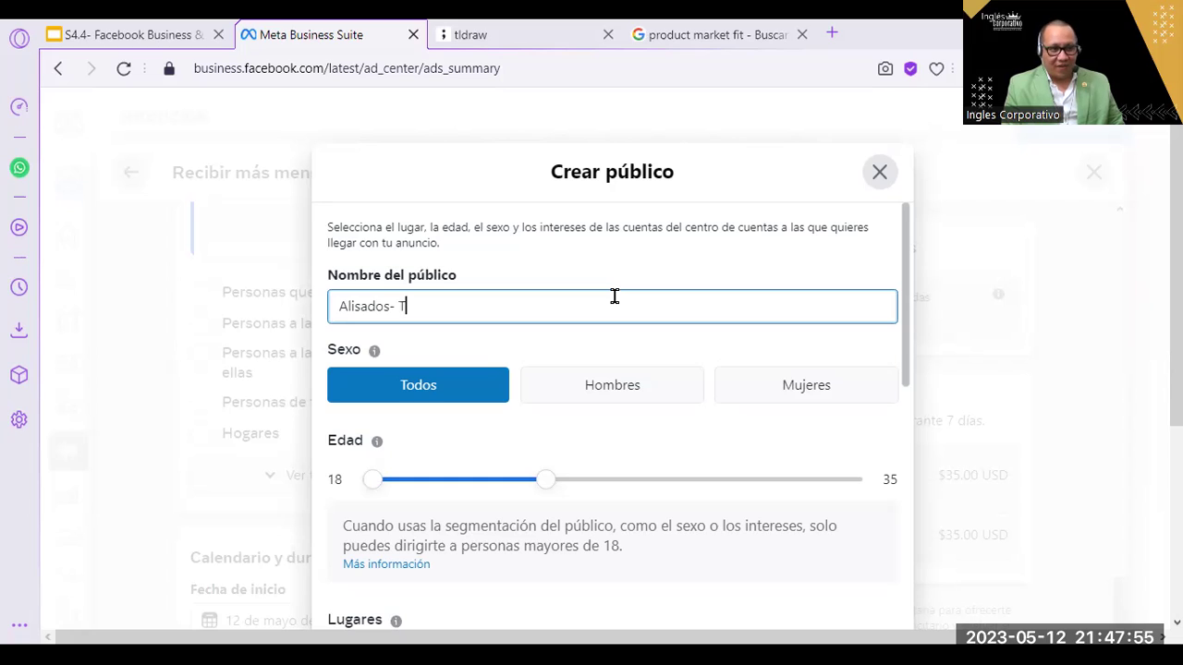
text(ri)
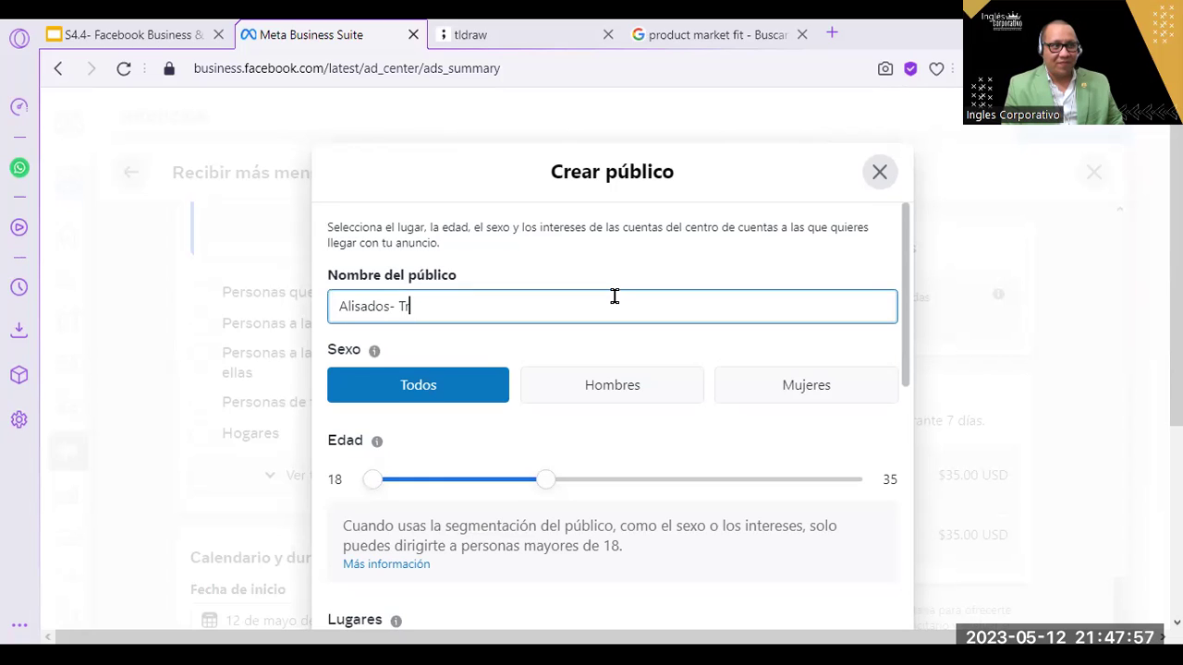
key(BackSpace)
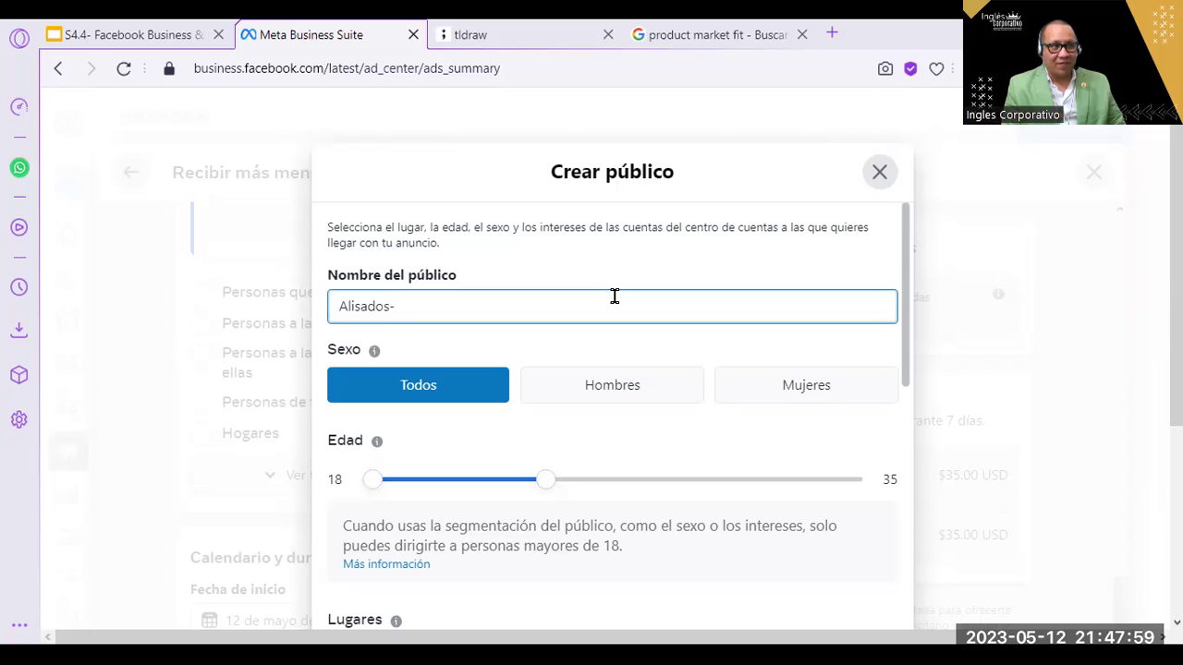
text(Salvado)
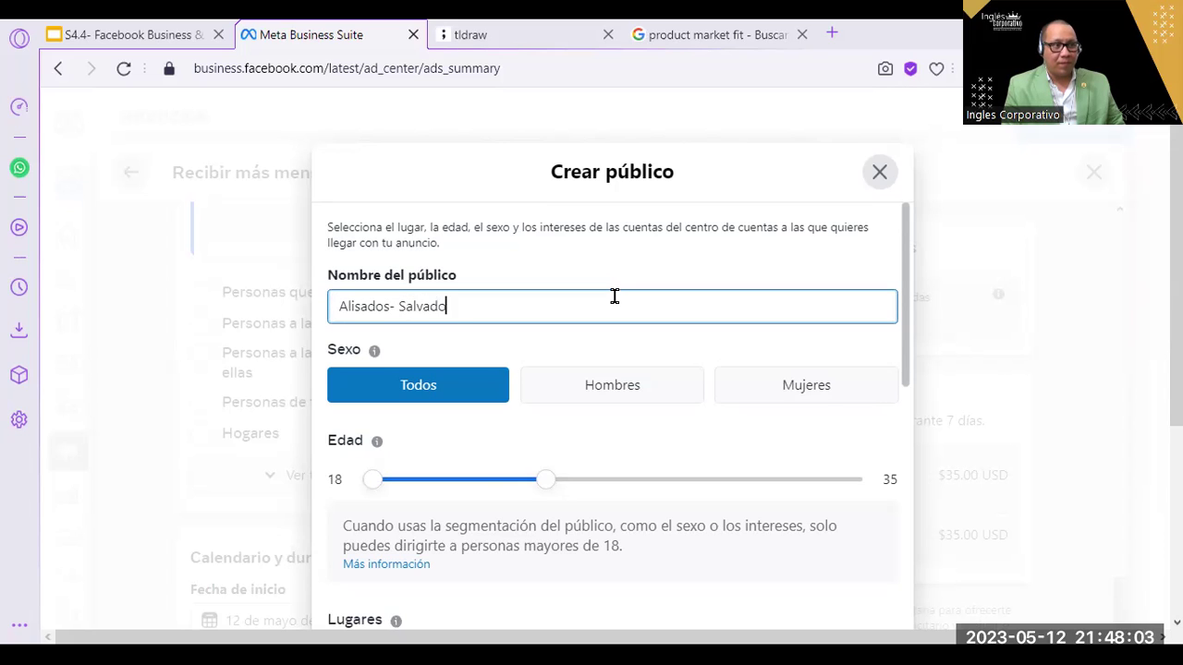
text(rean Girl)
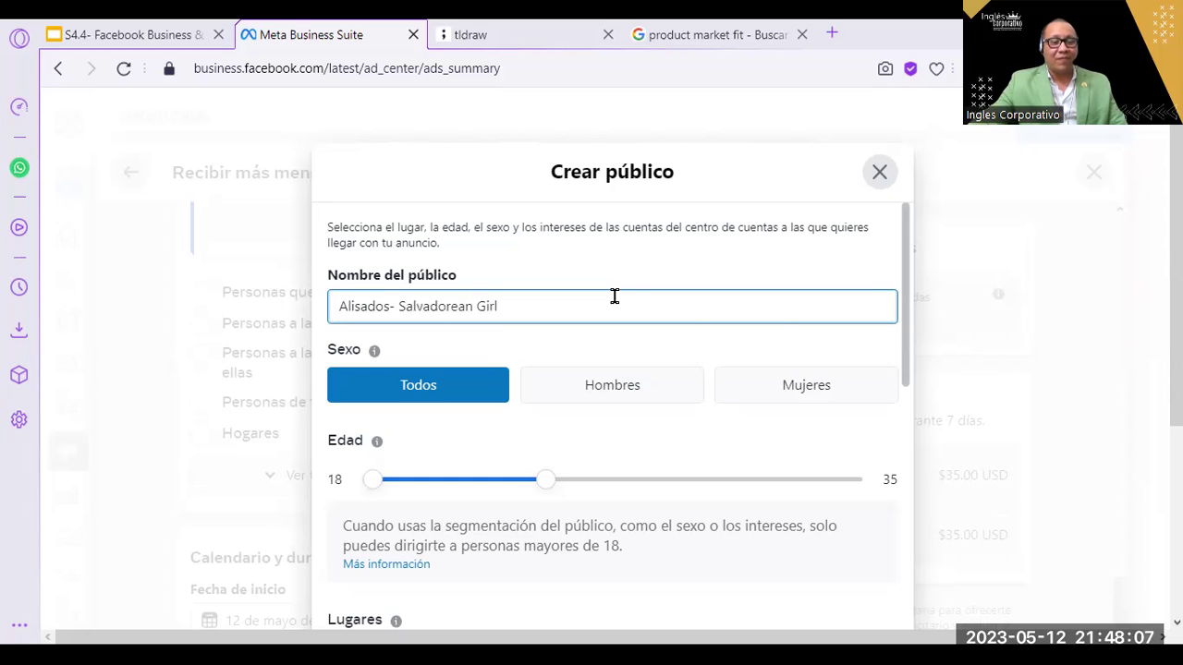
- Review the new audience's name, sex, age, location and interest settings together with its audience definition and estimated size
drag(906, 237, 936, 562)
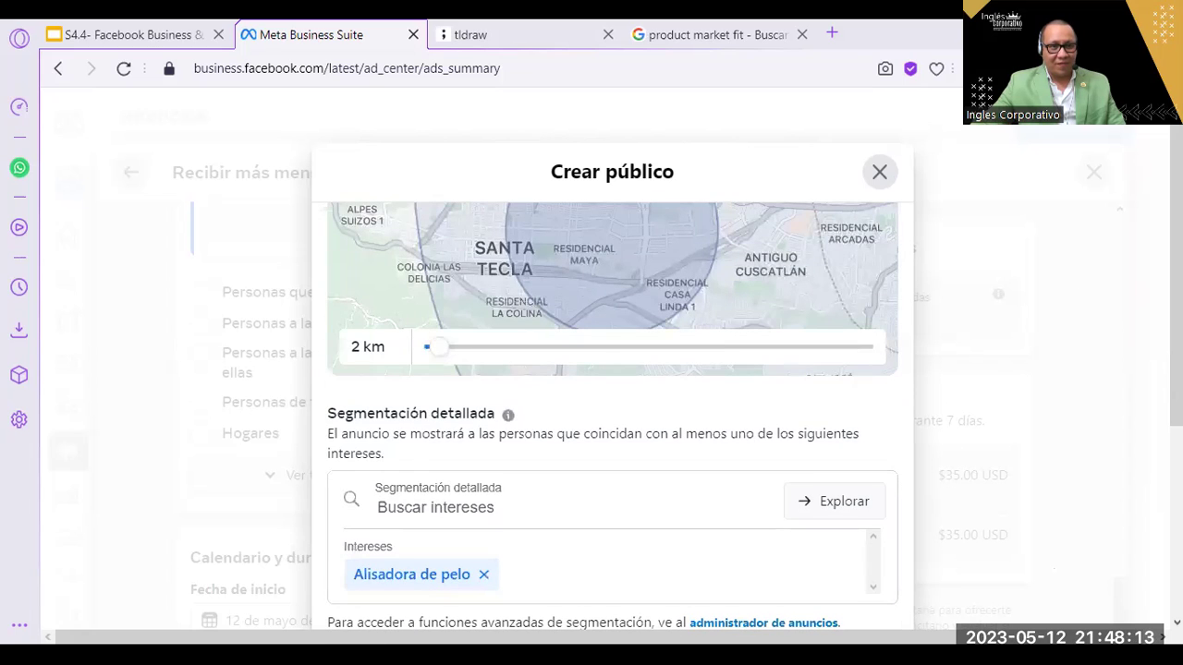
scroll(611, 369, down, 5)
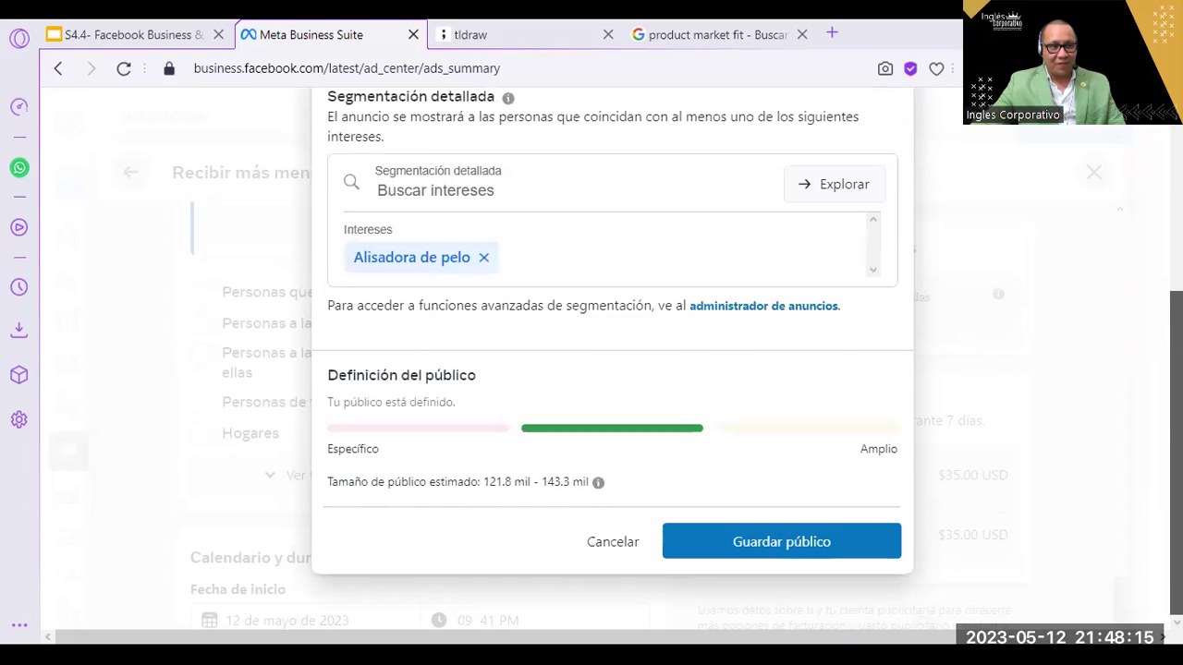
scroll(611, 370, up, 5)
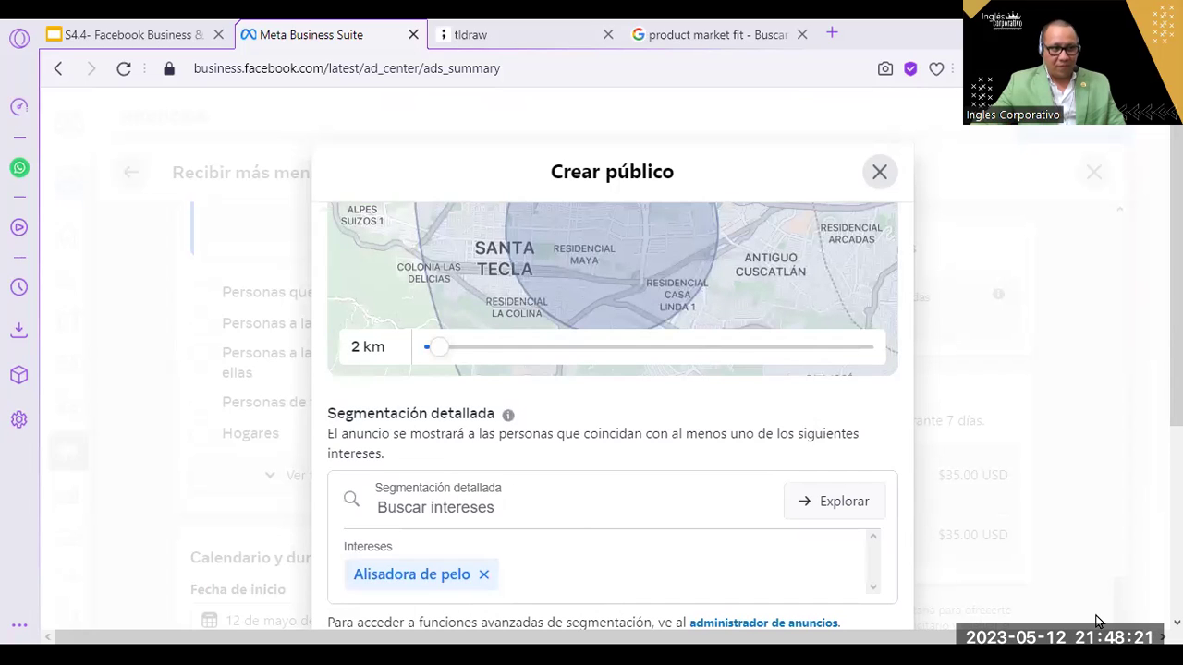
scroll(1098, 622, down, 3)
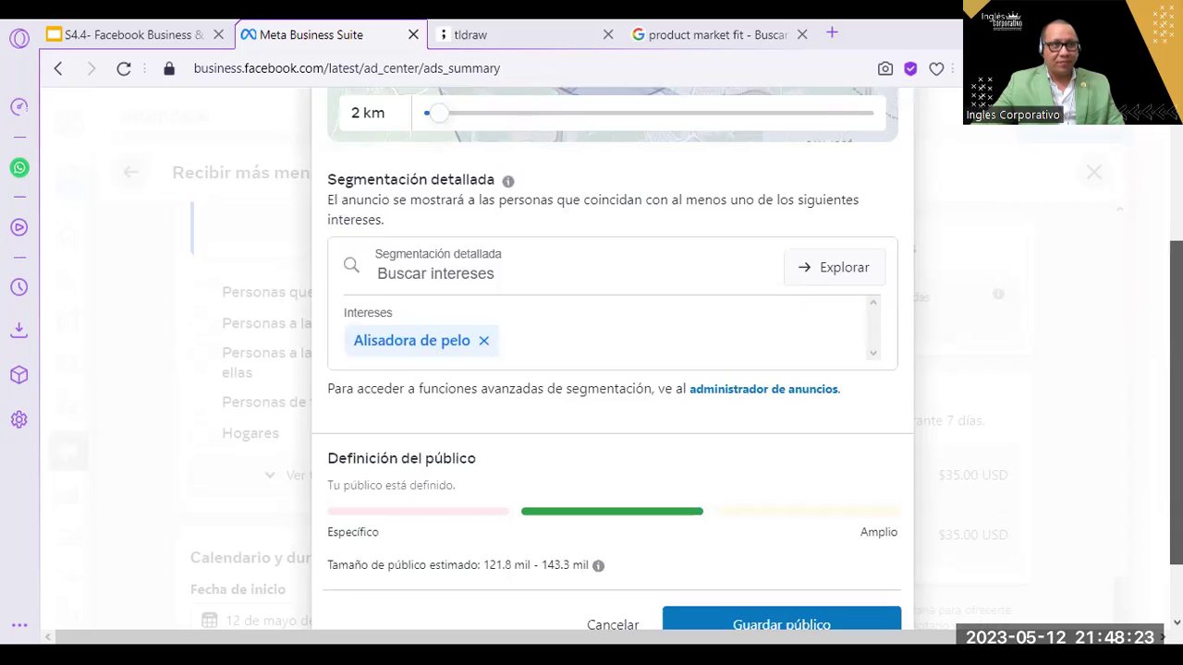
click(618, 294)
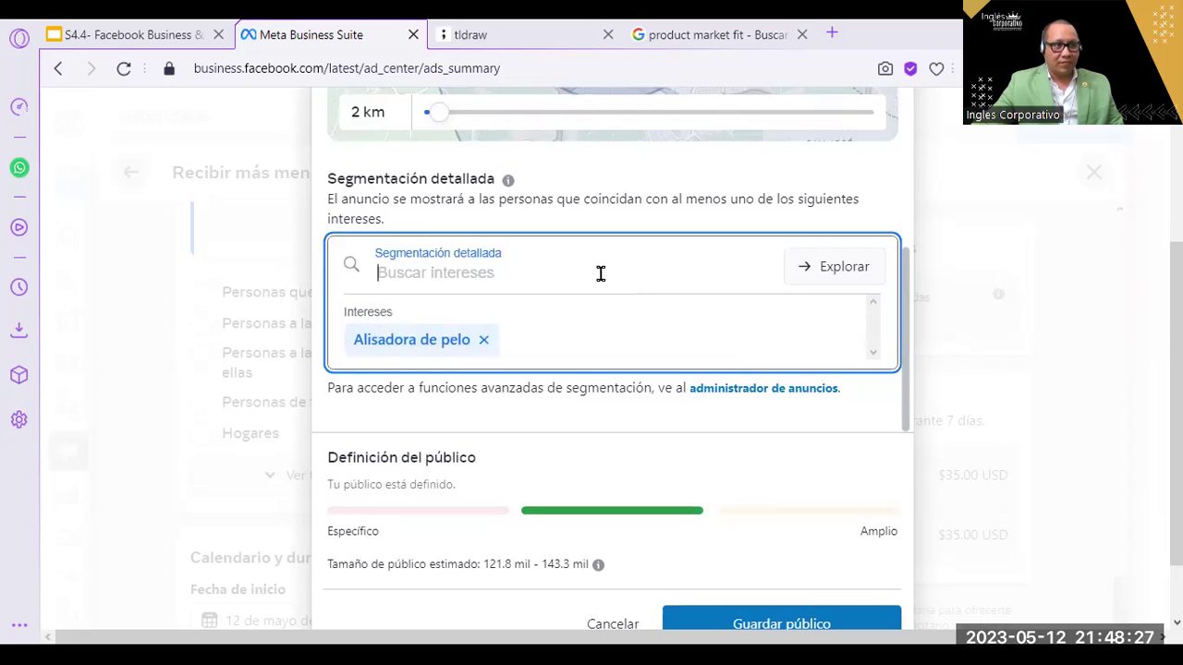
scroll(865, 332, up, 5)
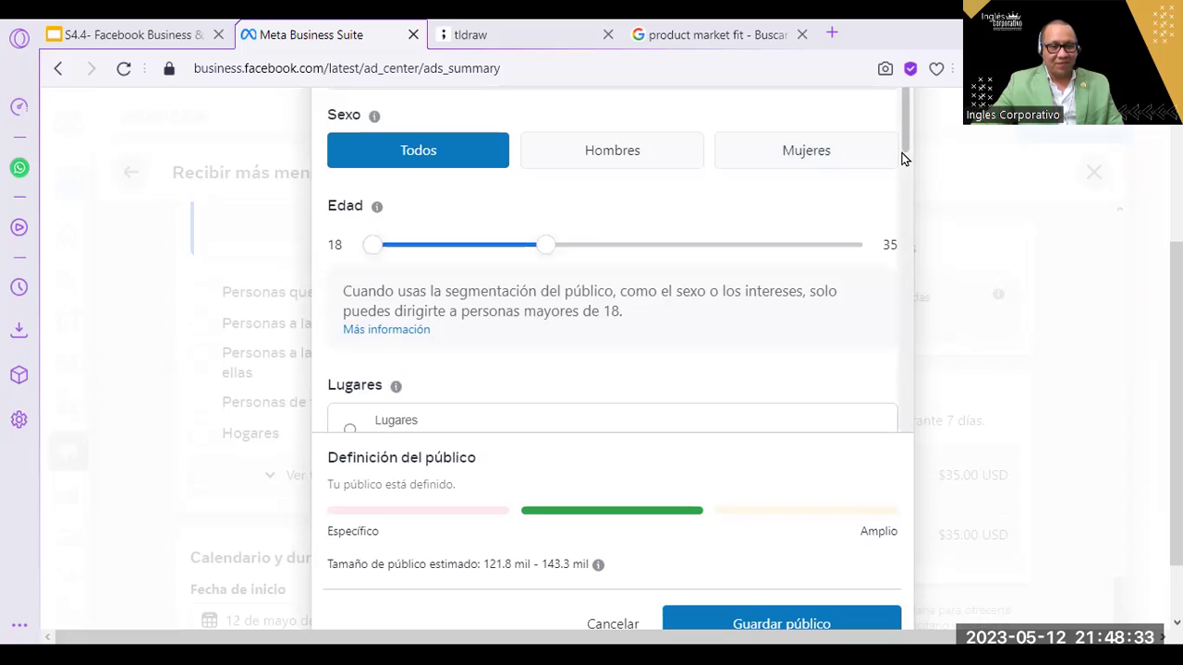
scroll(958, 344, up, 2)
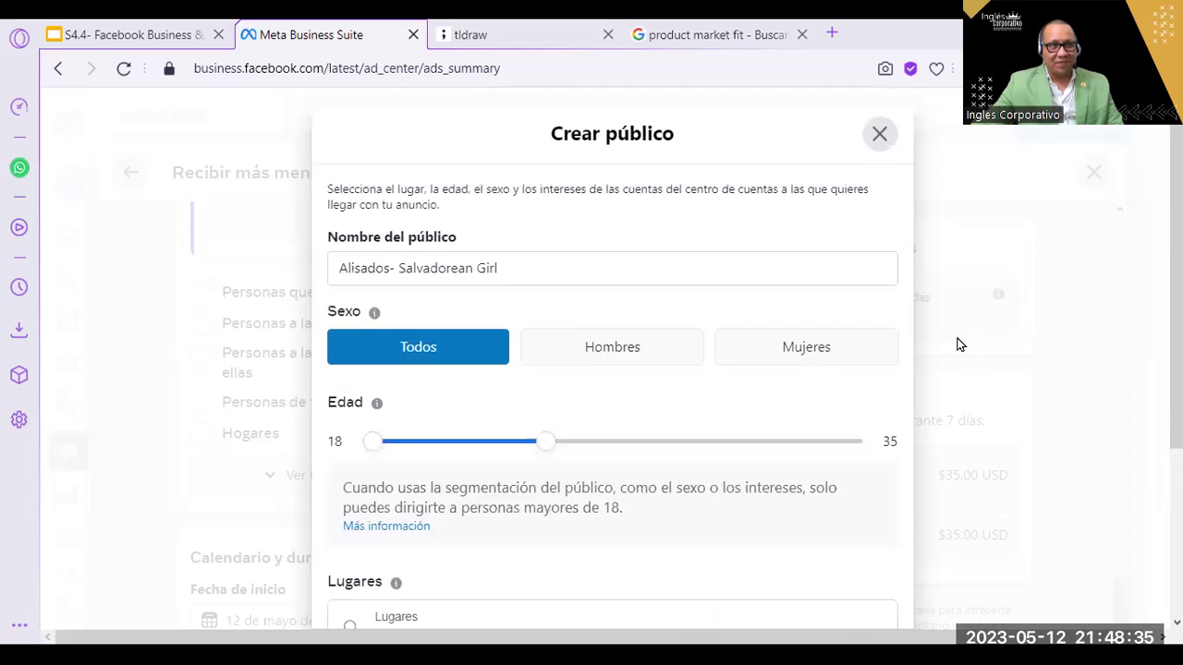
scroll(957, 344, down, 2)
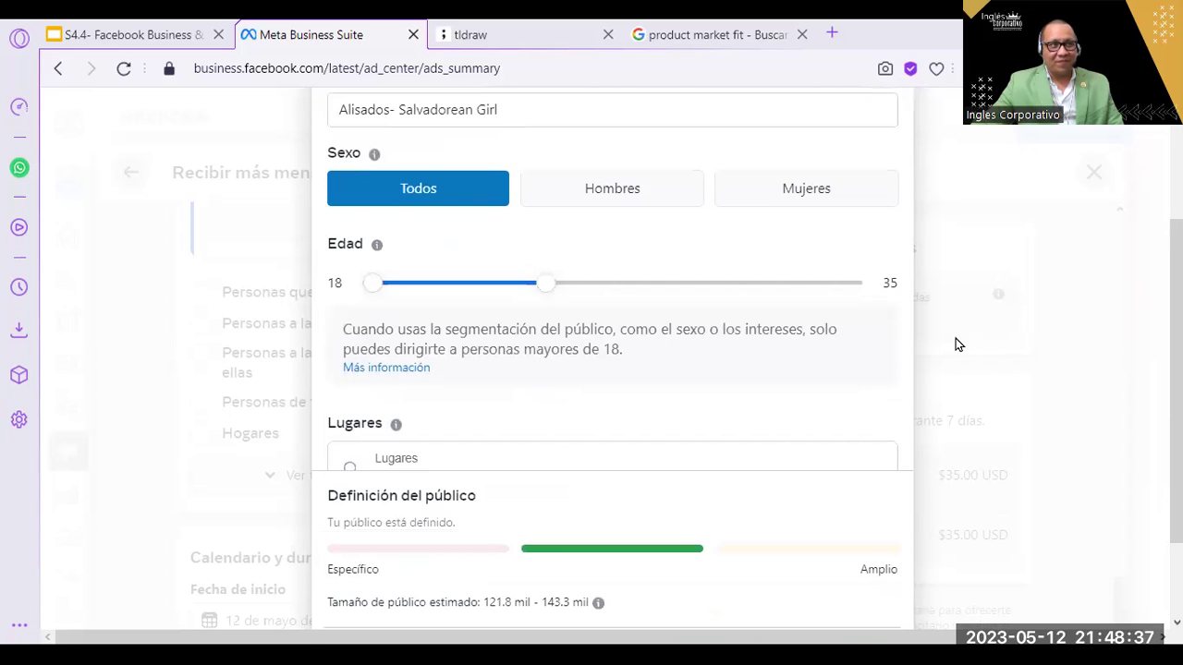
scroll(957, 344, up, 2)
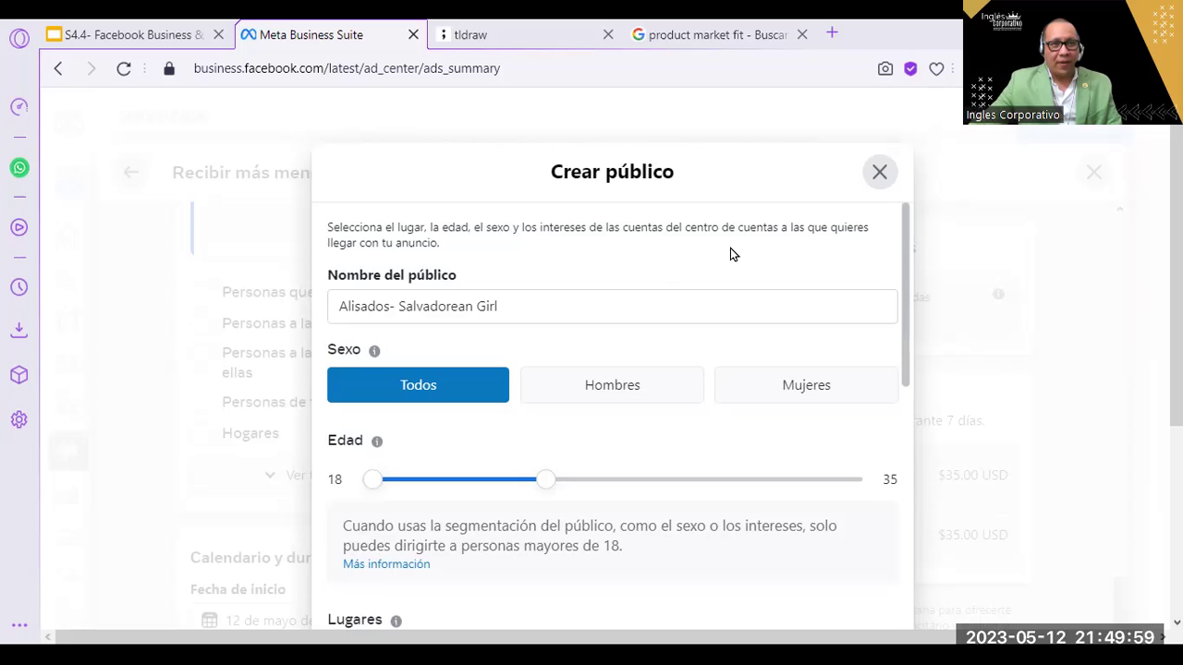
scroll(730, 249, down, 2)
scroll(728, 255, up, 1)
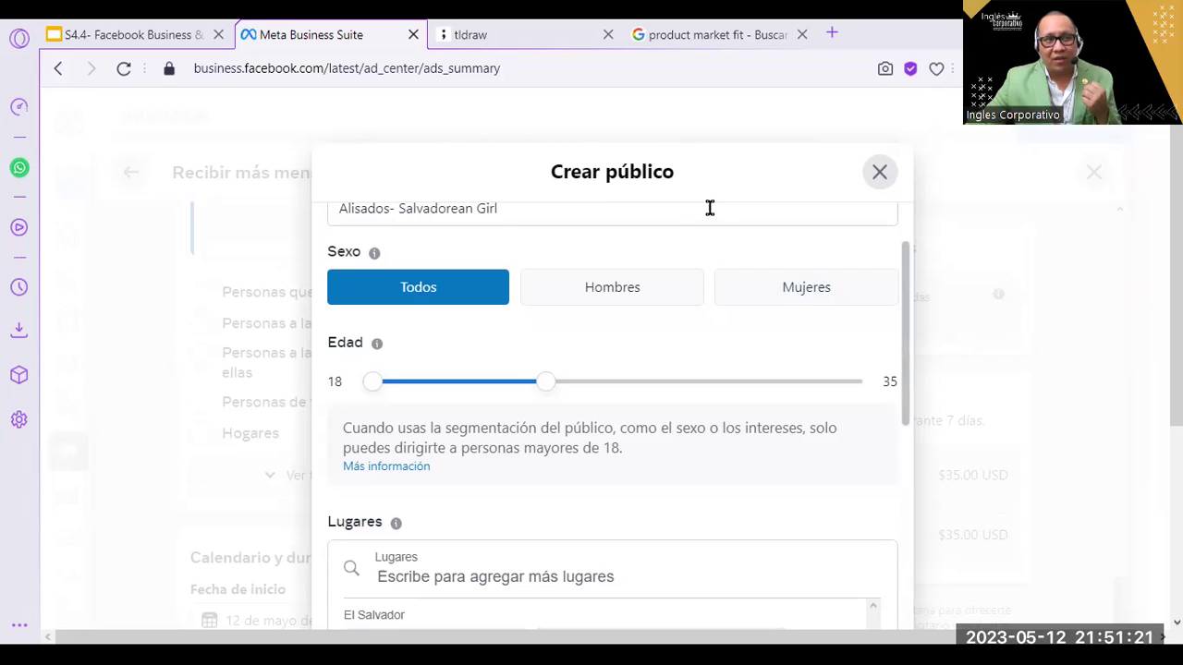
scroll(739, 278, up, 1)
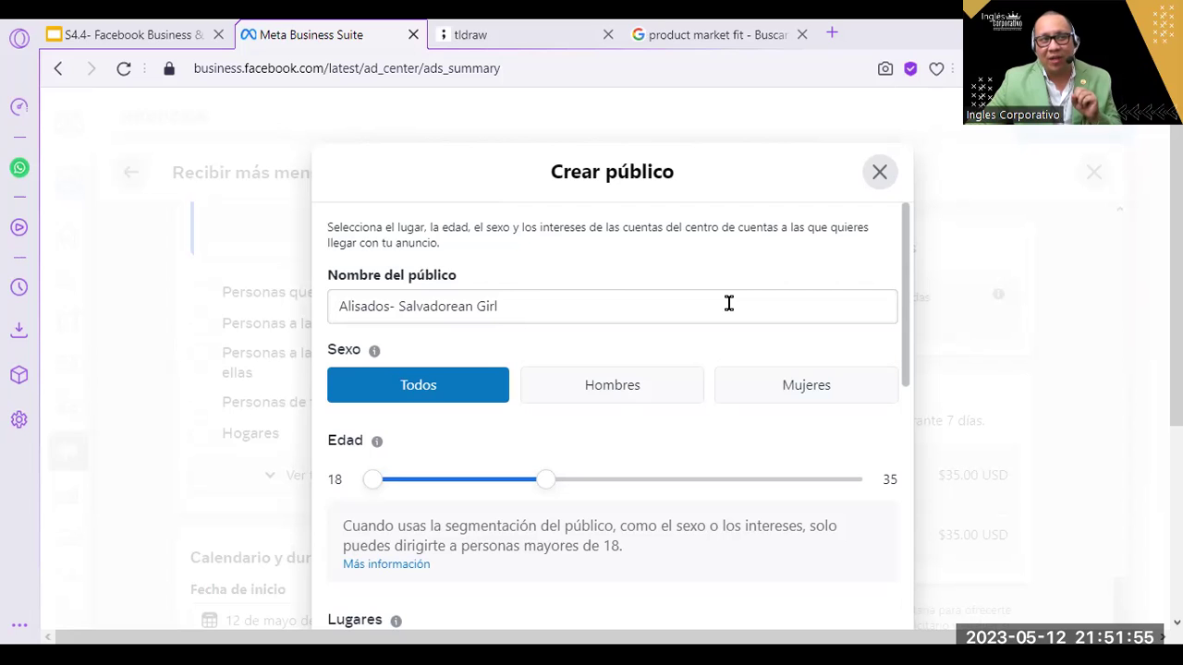
- Restrict the audience's sex to Mujeres and set its minimum age to 20
scroll(729, 303, down, 2)
scroll(729, 303, up, 2)
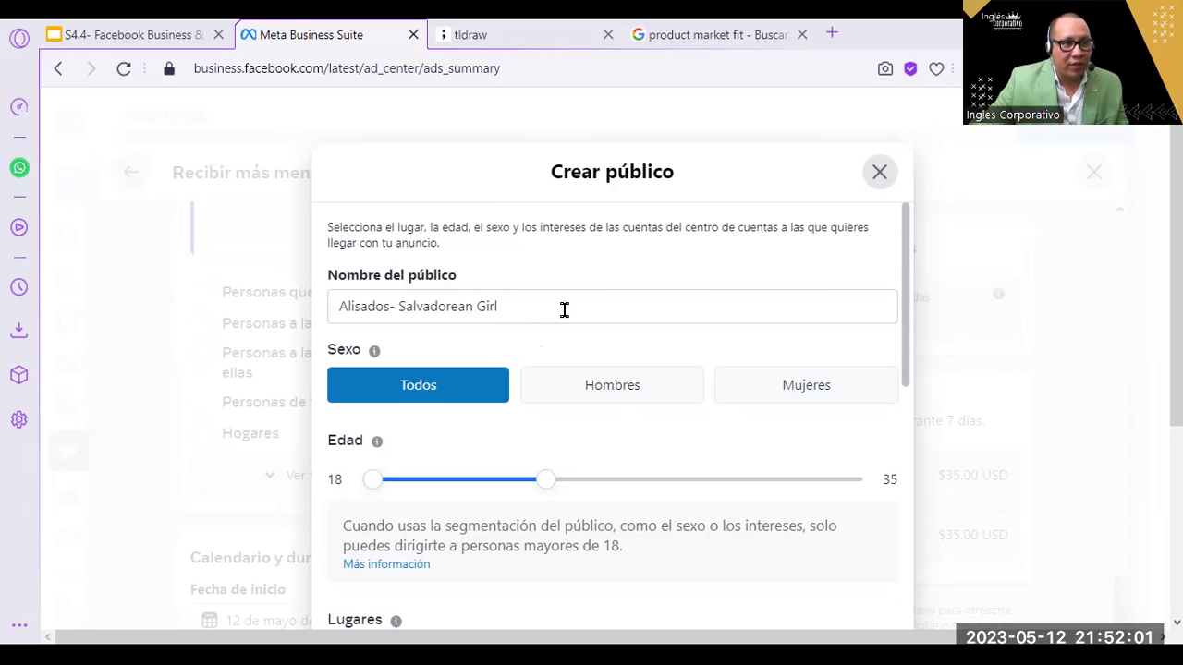
click(841, 386)
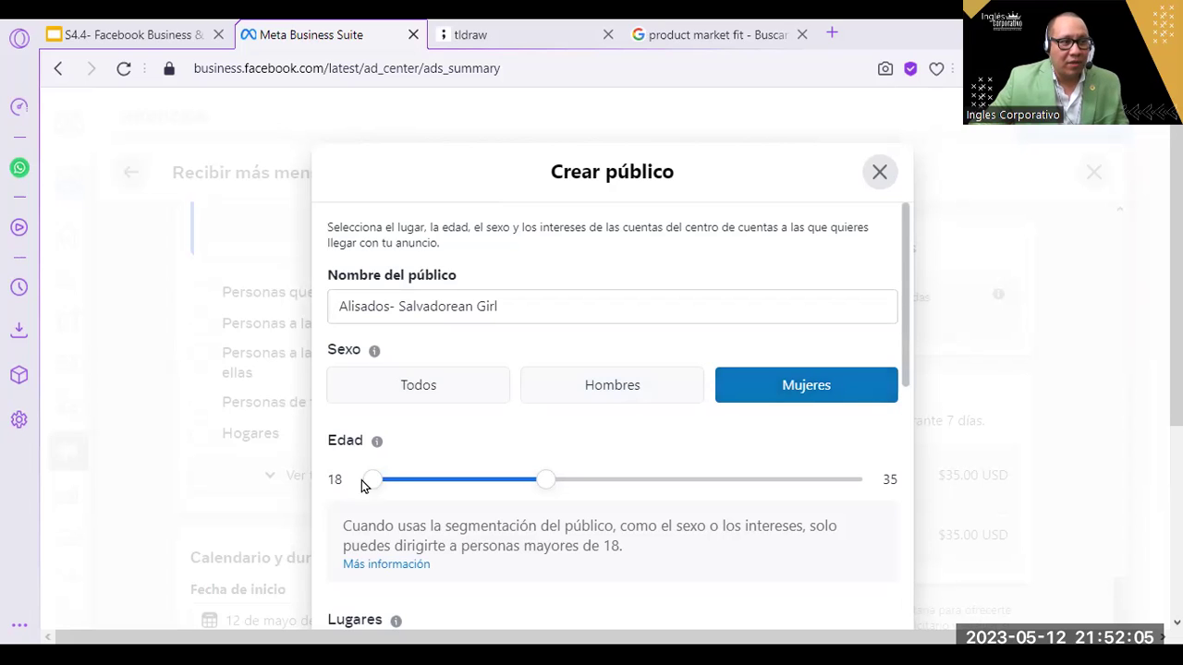
drag(373, 481, 385, 485)
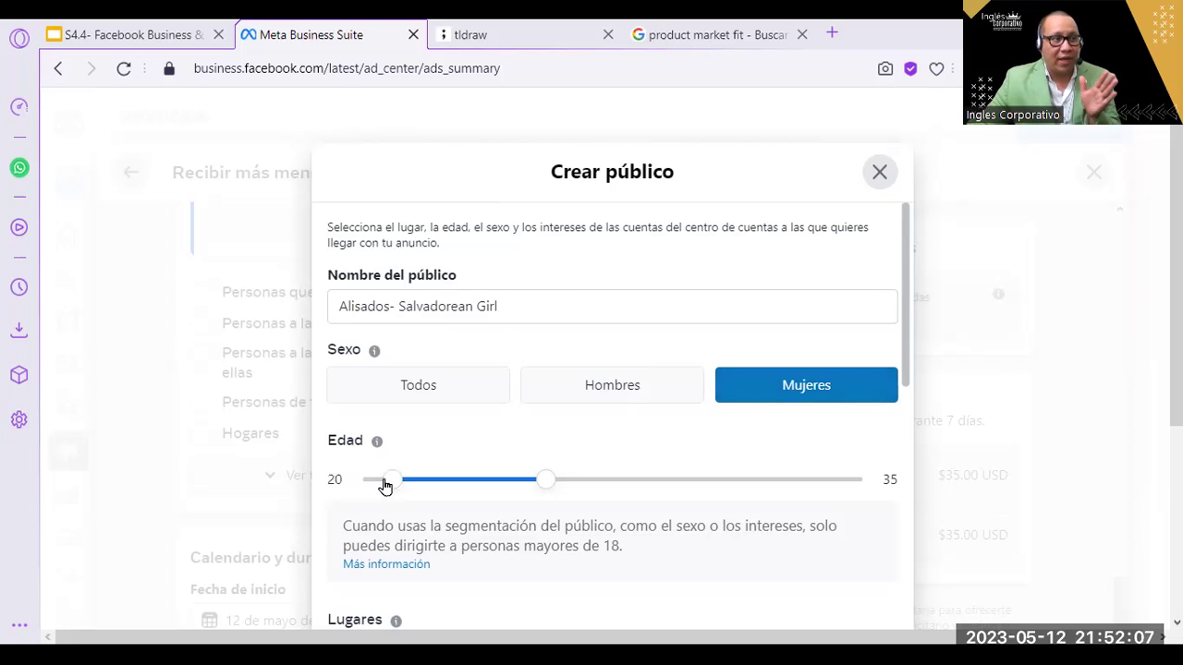
- Set the audience's age range to 25 through 55
scroll(385, 485, down, 6)
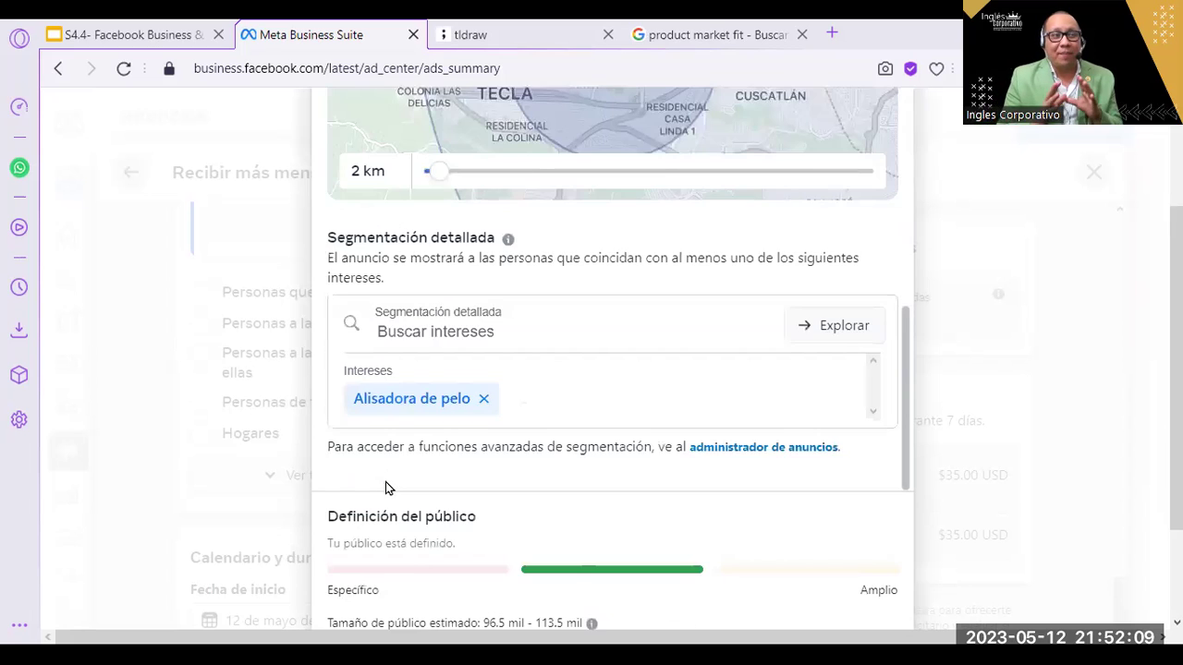
scroll(600, 425, up, 8)
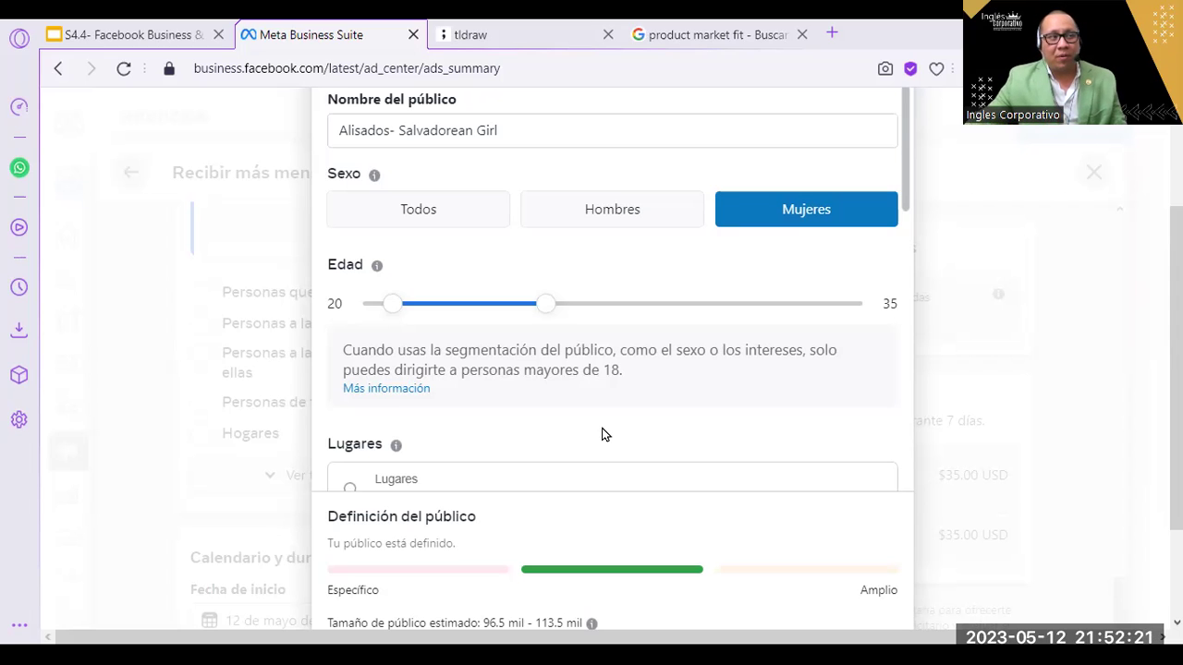
drag(395, 307, 431, 310)
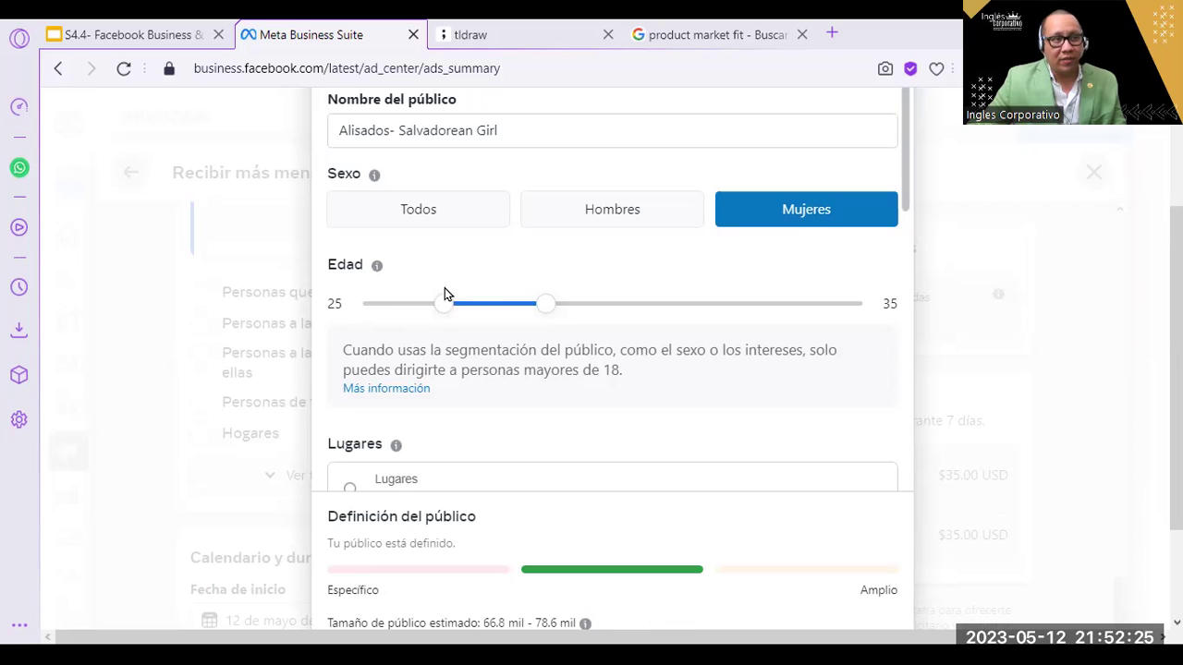
drag(548, 316, 758, 309)
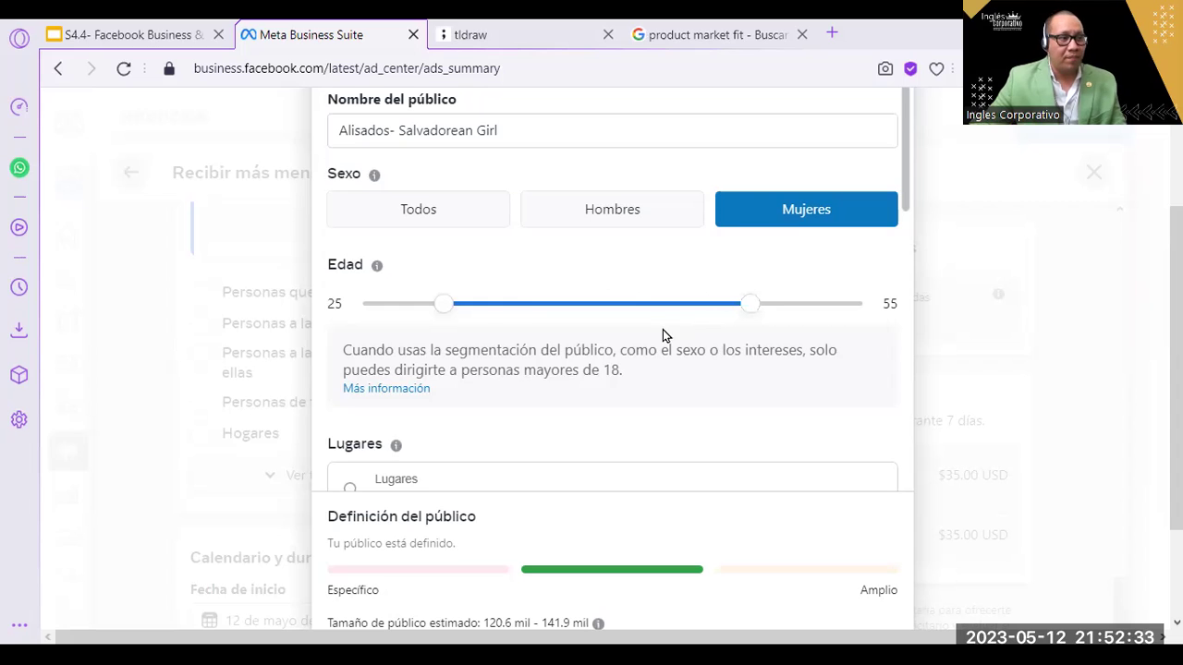
- Remove the San Salvador and Calle Chiltiupan Merliot locations from the audience
scroll(641, 425, down, 1)
scroll(631, 412, down, 1)
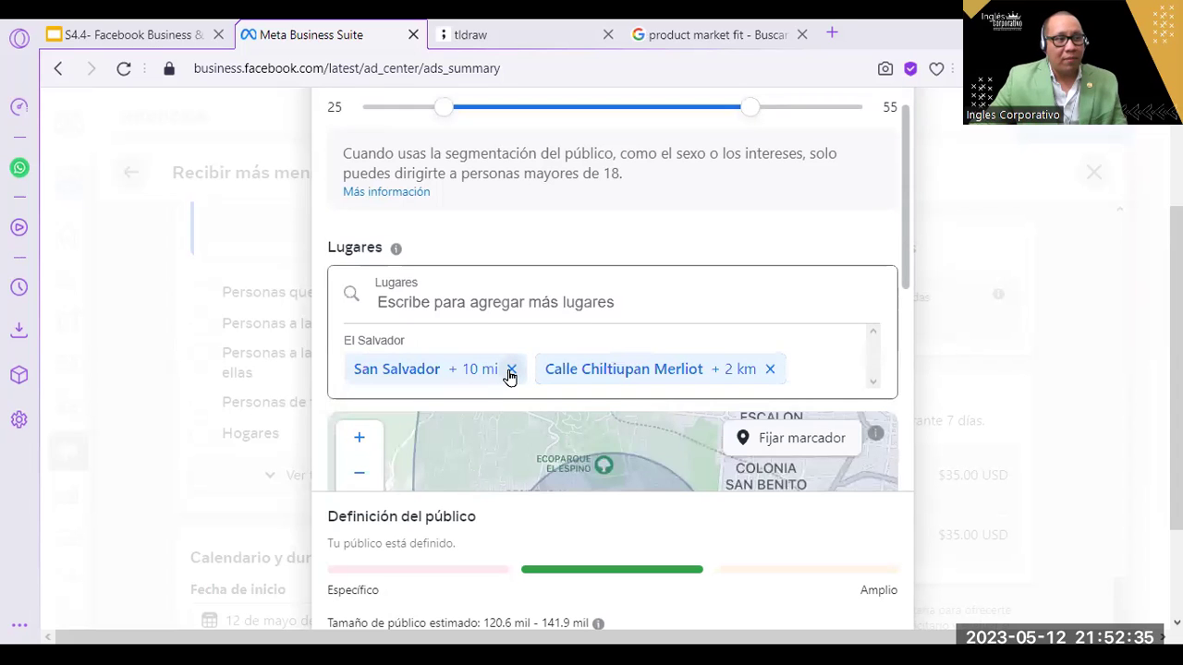
click(511, 371)
click(583, 193)
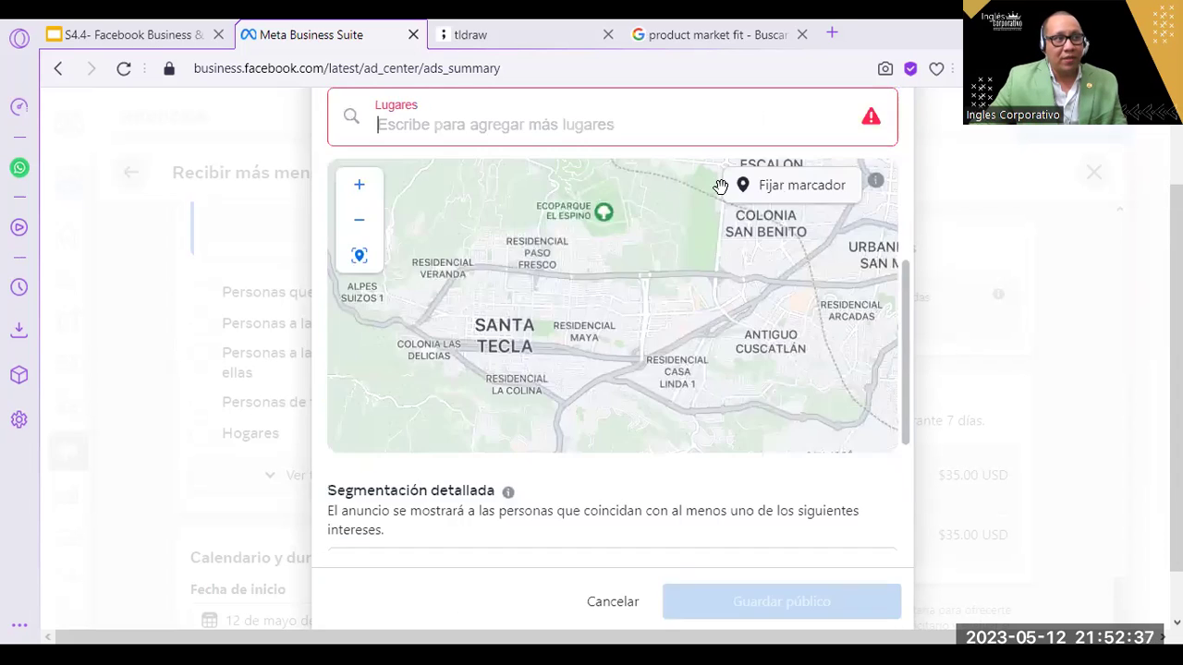
scroll(805, 232, up, 3)
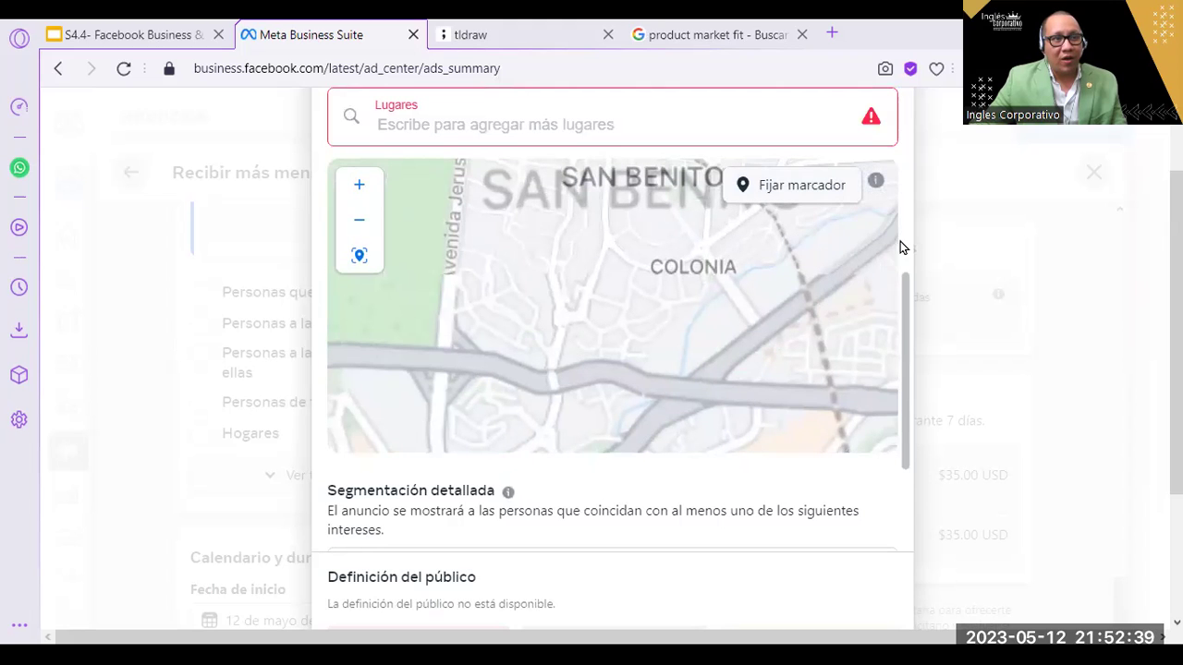
drag(910, 295, 910, 218)
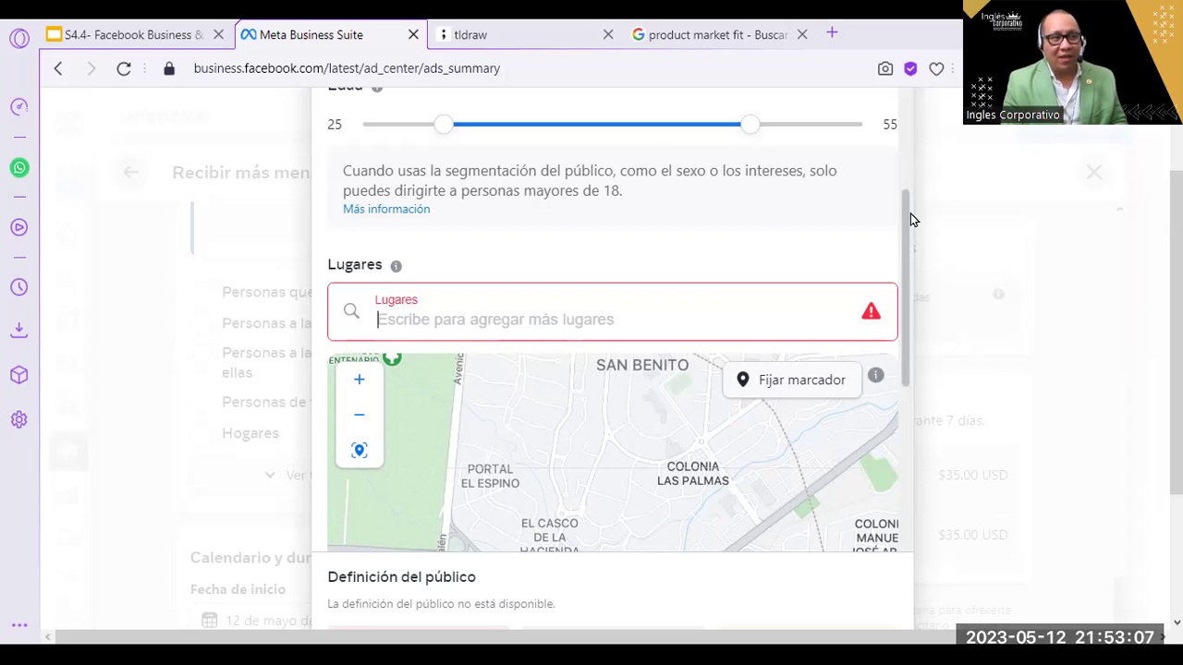
text(calle ci)
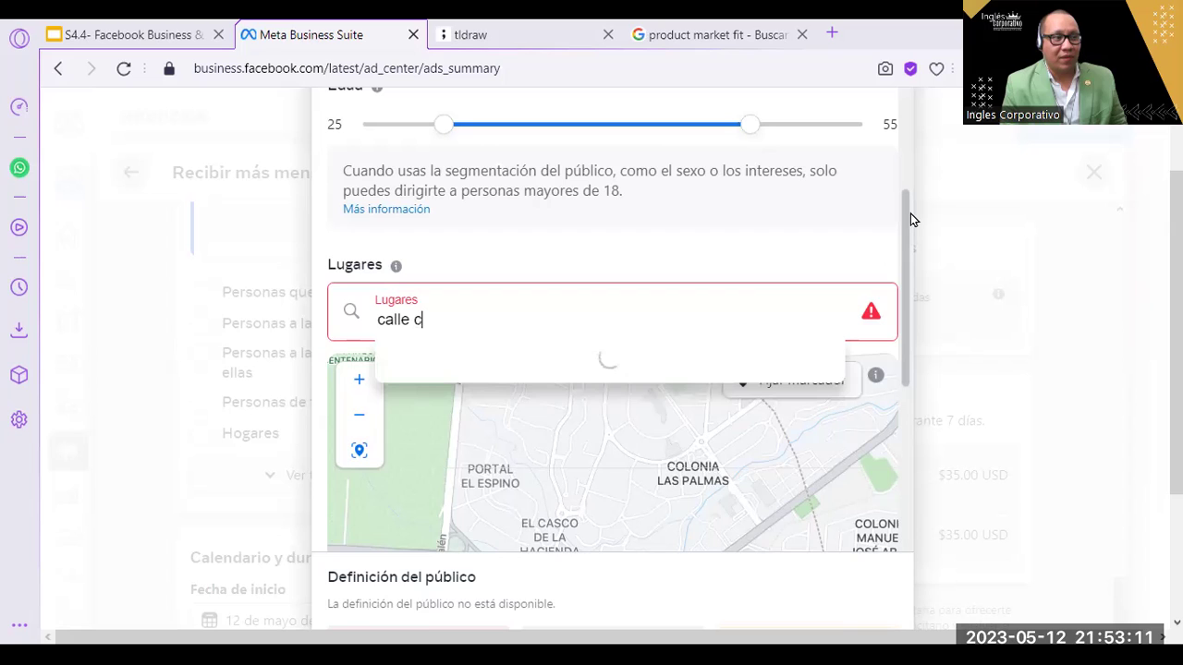
key(BackSpace)
text(hitu)
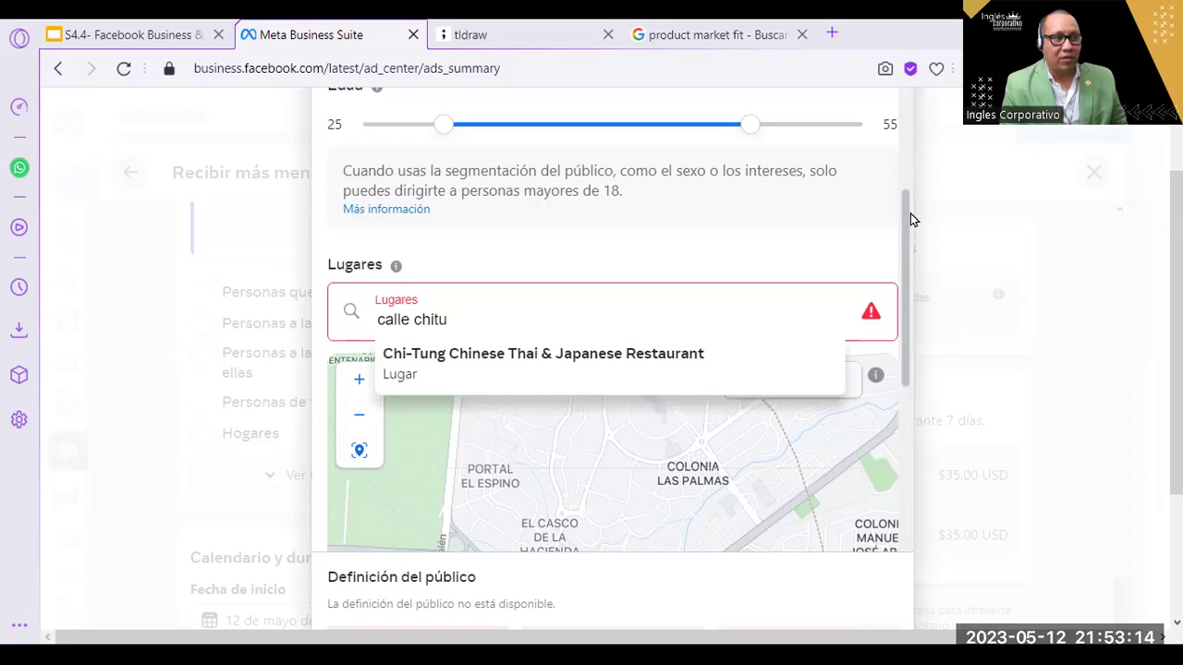
key(BackSpace)
text(iup)
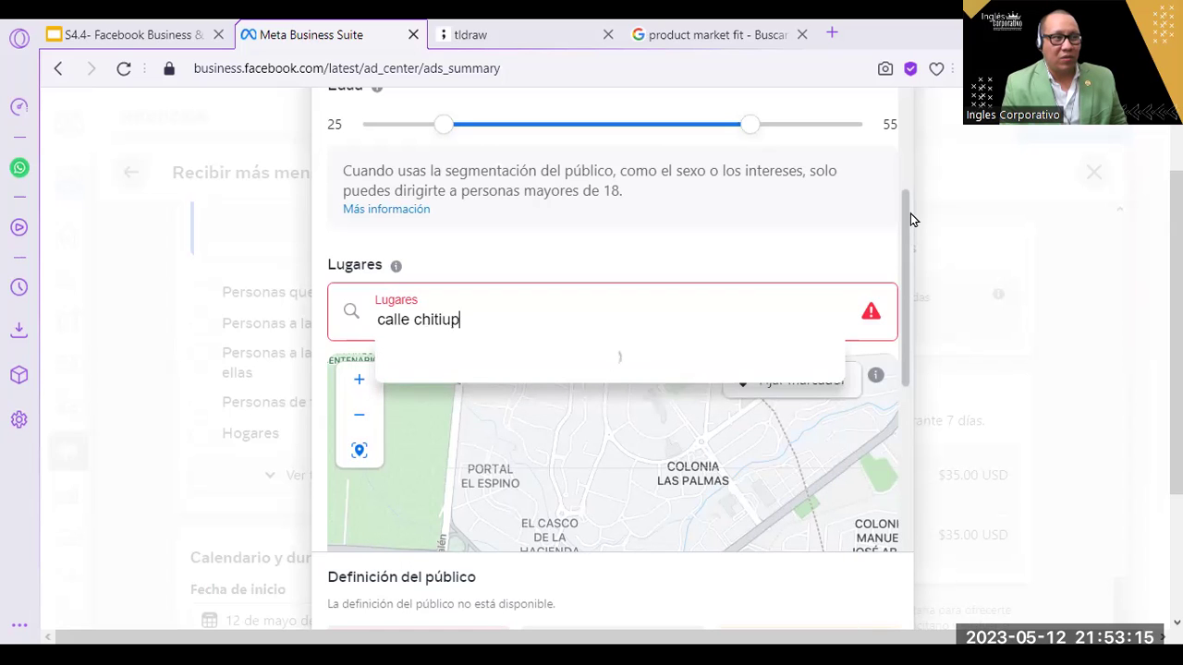
text(a)
key(BackSpace)
key(BackSpace)
key(BackSpace)
key(BackSpace)
key(BackSpace)
key(BackSpace)
key(BackSpace)
key(BackSpace)
key(BackSpace)
key(BackSpace)
key(BackSpace)
key(BackSpace)
key(BackSpace)
key(BackSpace)
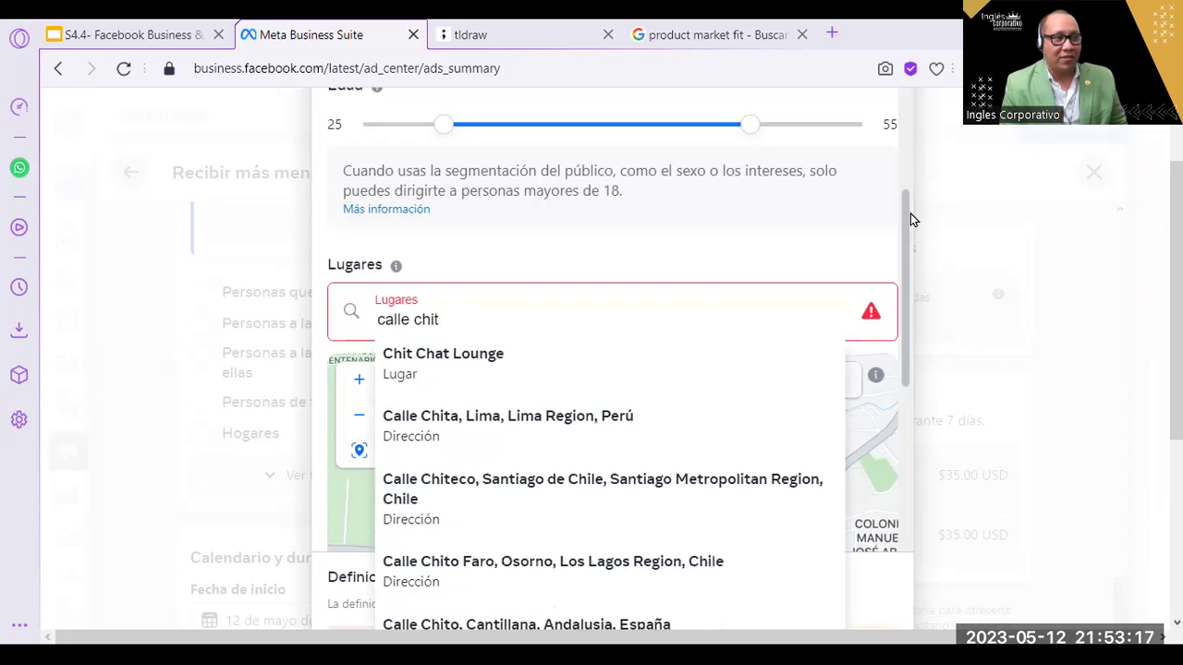
- Search the locations for "Ciudad de merliot," and add the first Ciudad Merliot place, checking its coverage area on the map
text(Ciudad)
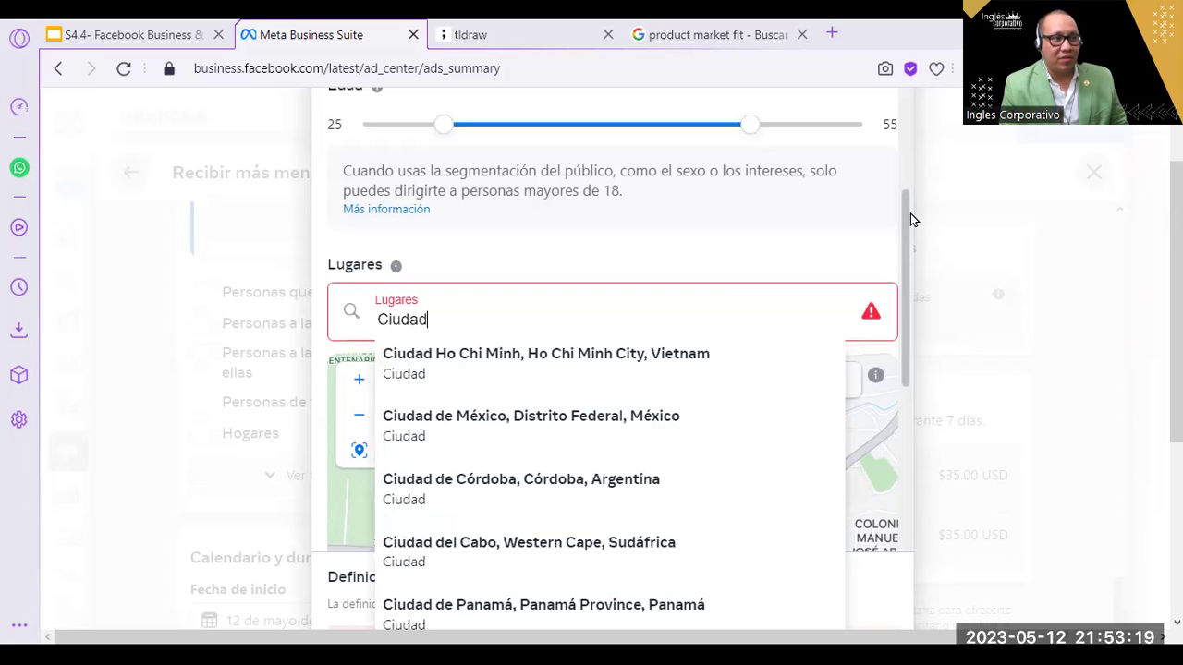
text( de merliot)
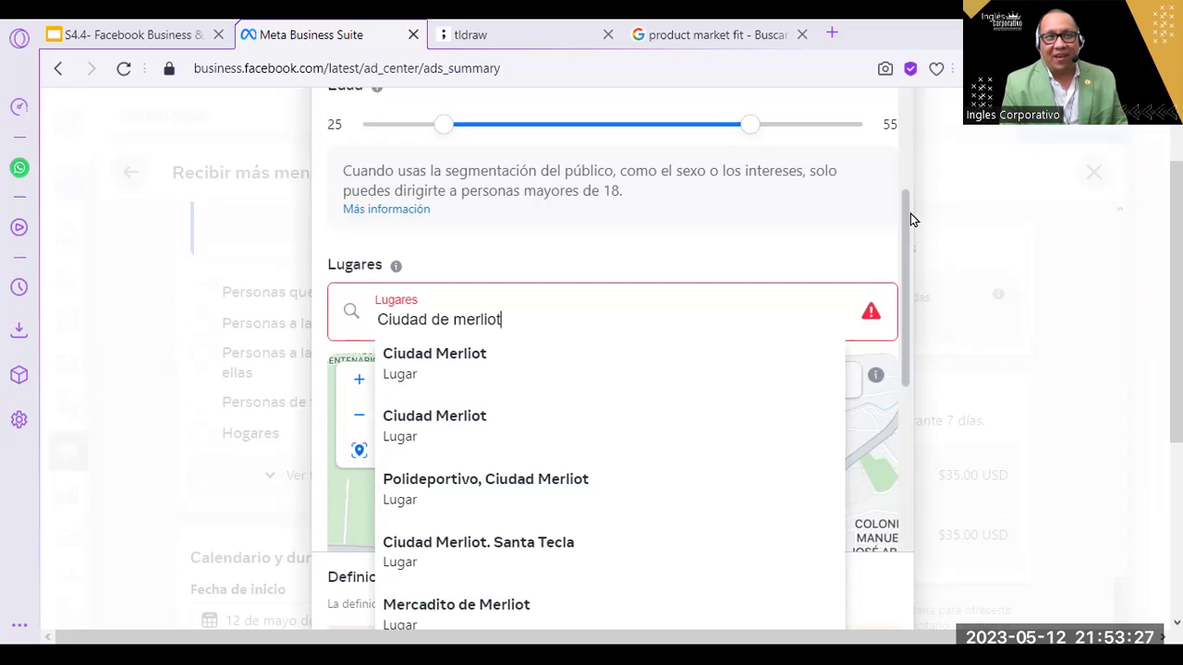
text(,)
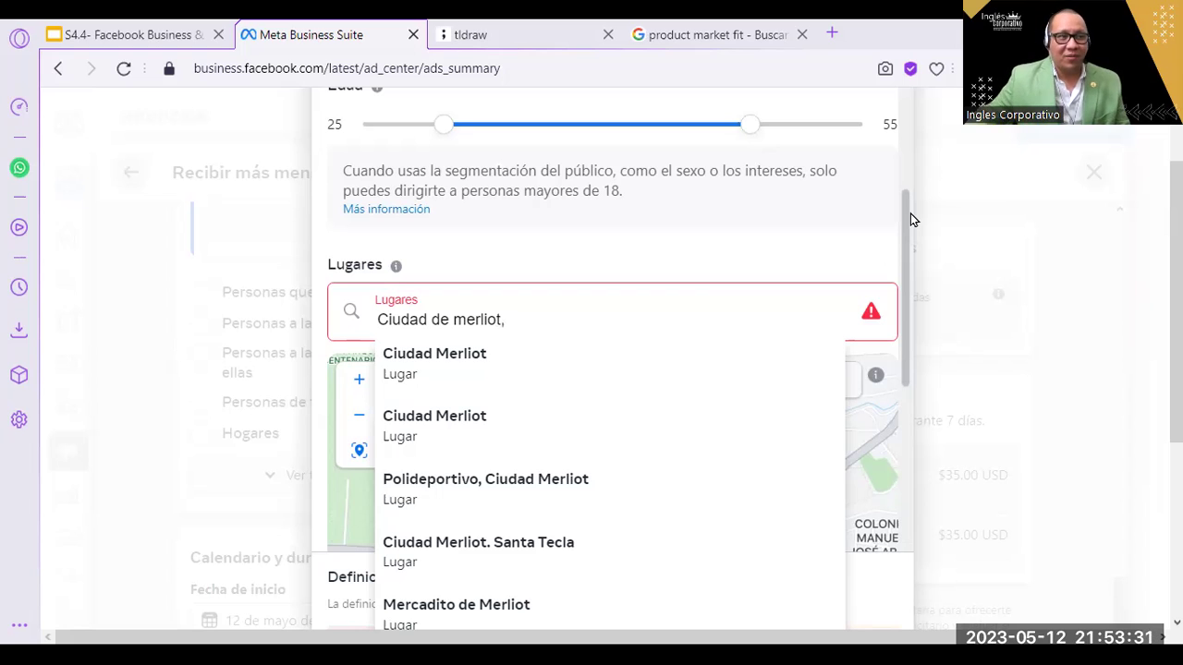
click(520, 367)
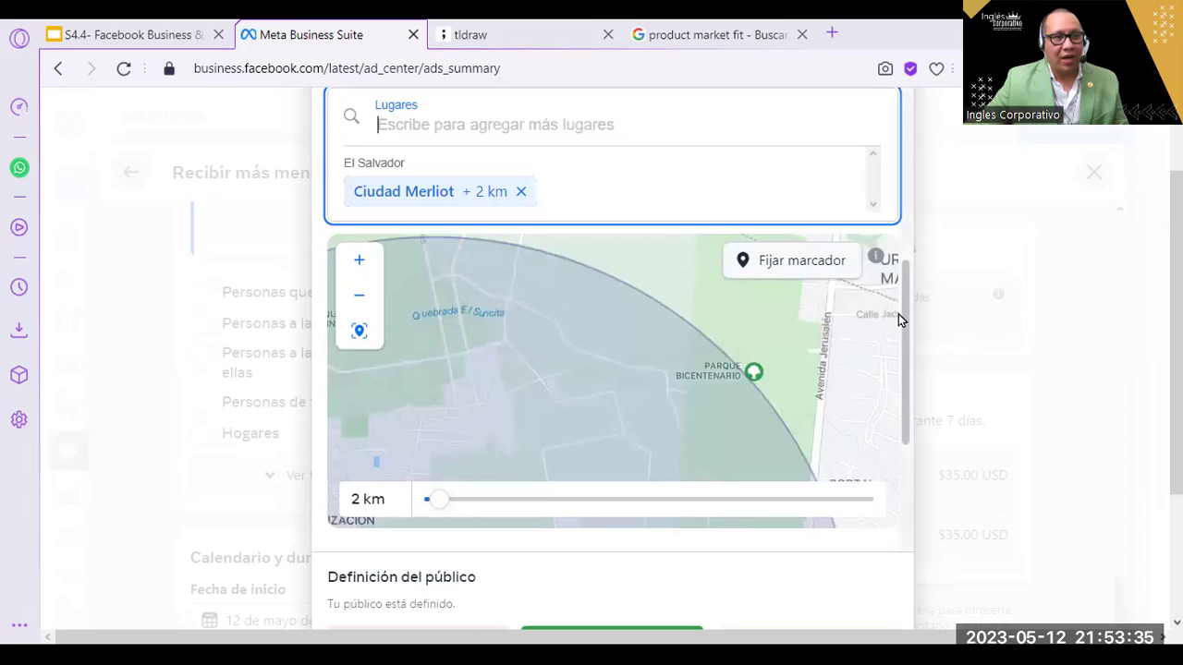
drag(442, 500, 428, 507)
scroll(373, 299, down, 1)
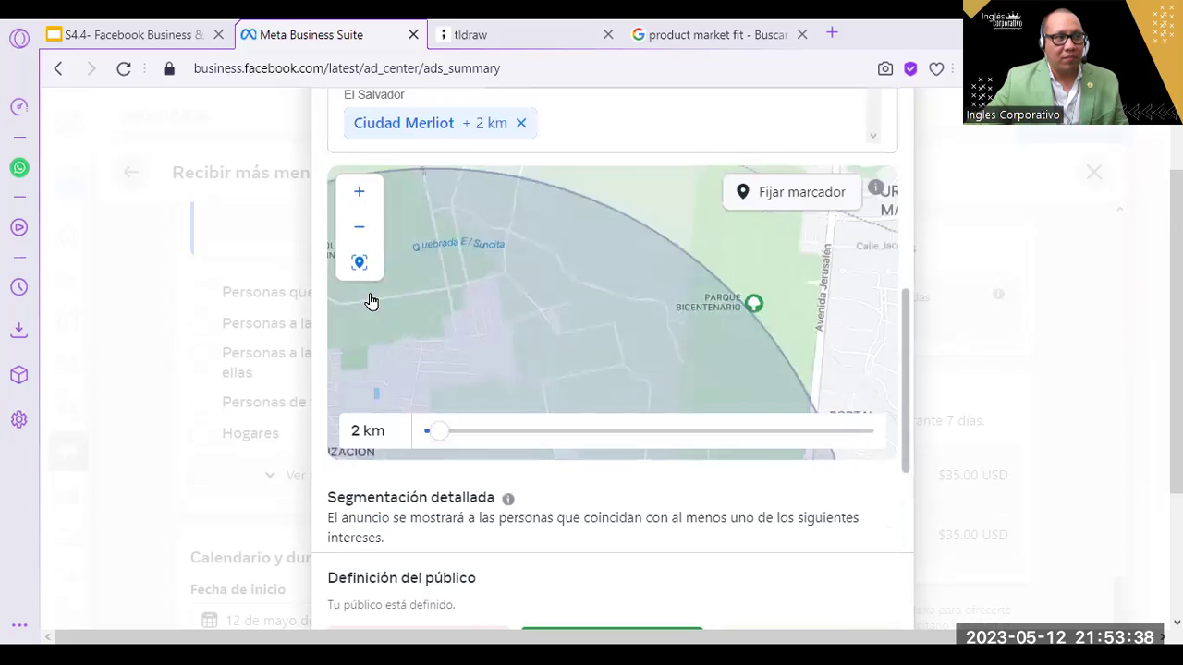
click(357, 228)
click(358, 228)
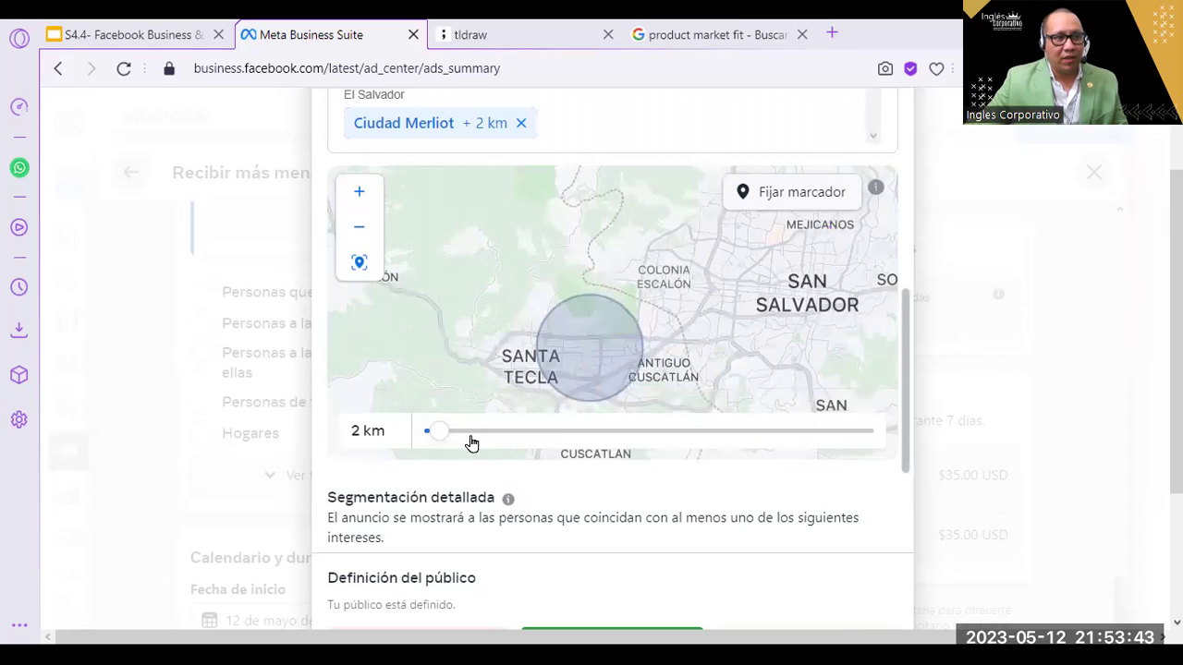
drag(905, 333, 938, 293)
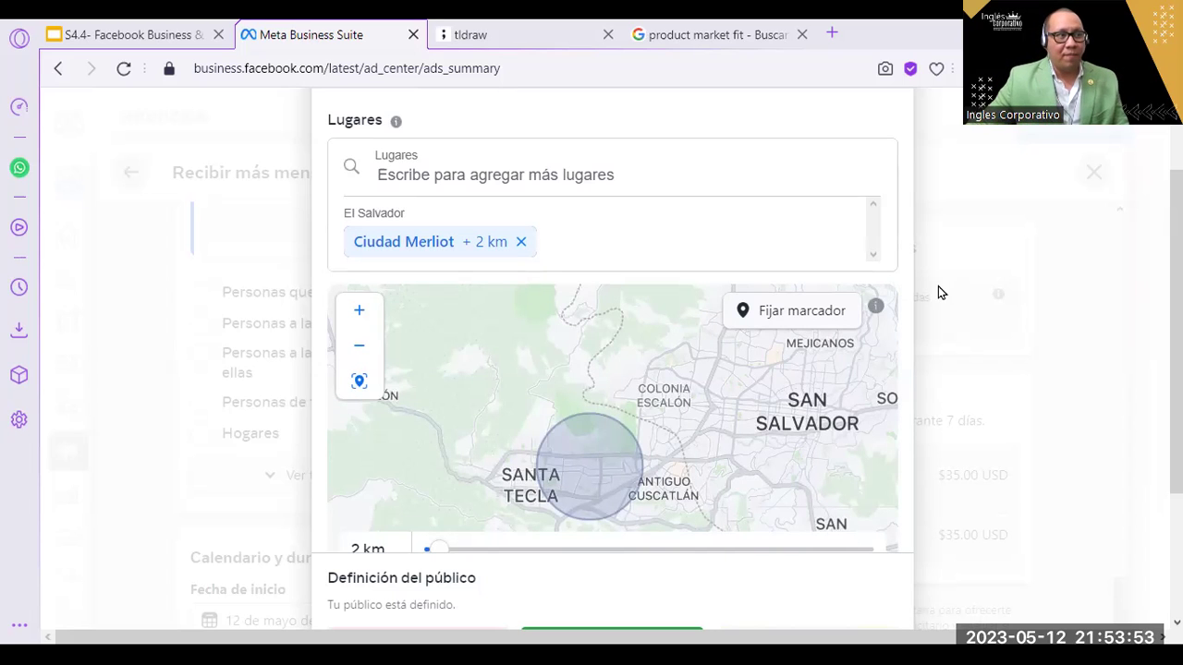
- Search the locations for "Antiguo cu" and add the city Antiguo Cuscatlán, La Libertad Department, El Salvador
scroll(474, 191, down, 1)
click(491, 190)
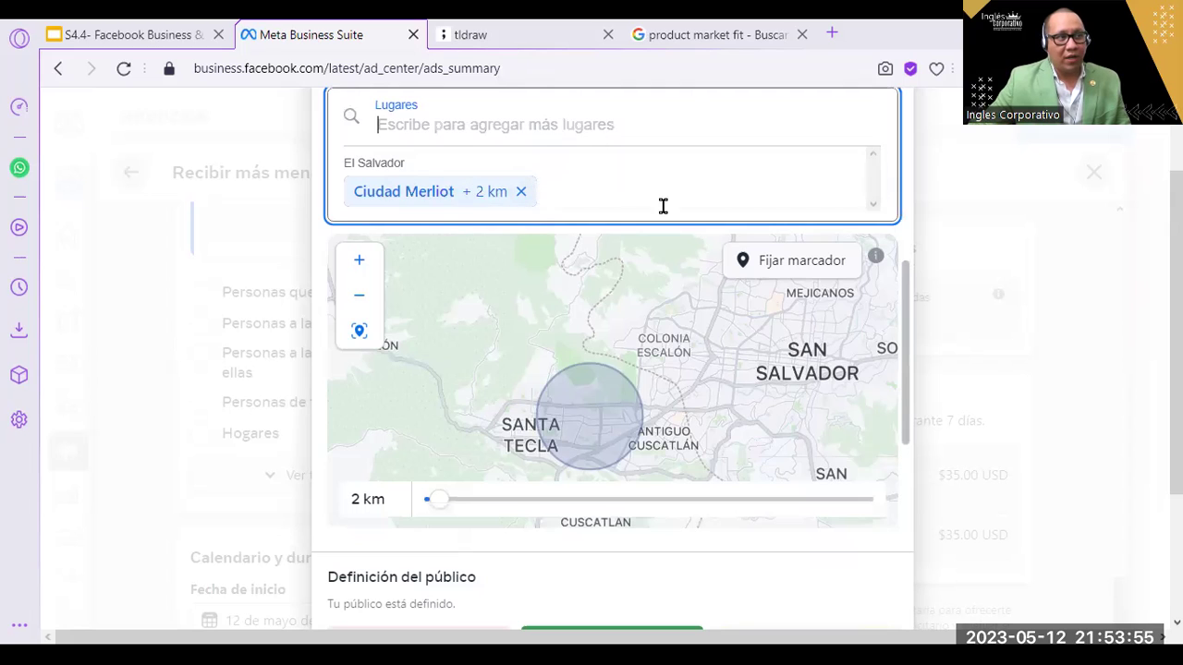
scroll(713, 238, up, 1)
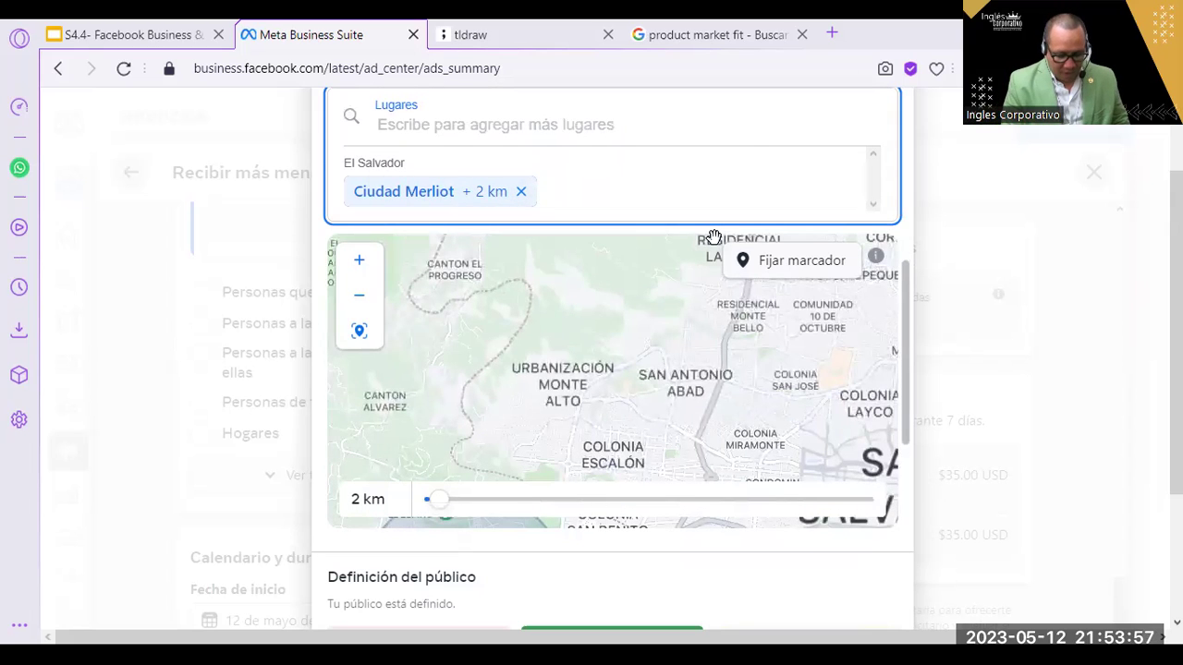
text(Antiguo cu)
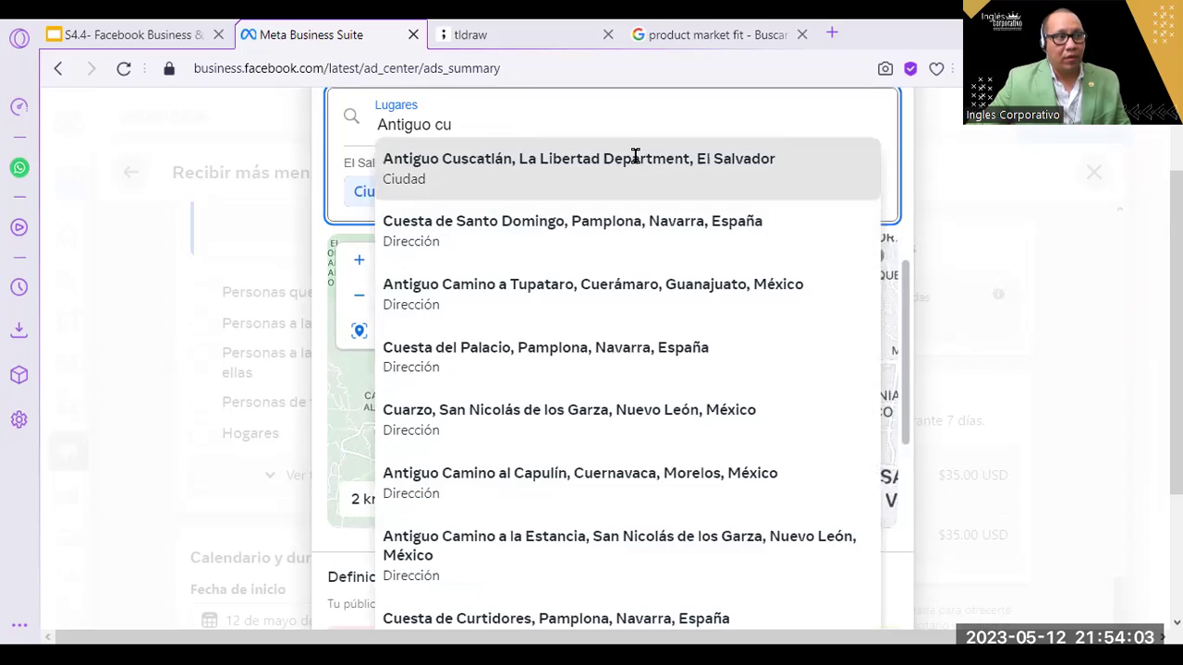
click(638, 161)
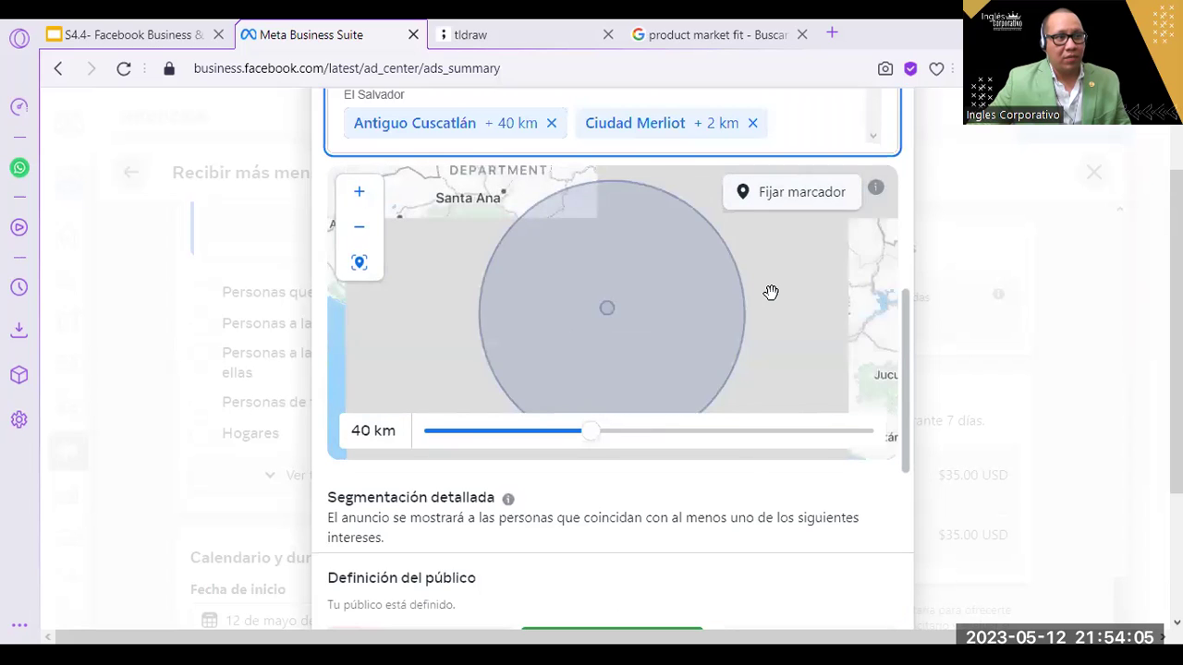
- Reduce the radius around Antiguo Cuscatlán to 17 km
drag(600, 446, 532, 449)
drag(902, 357, 958, 343)
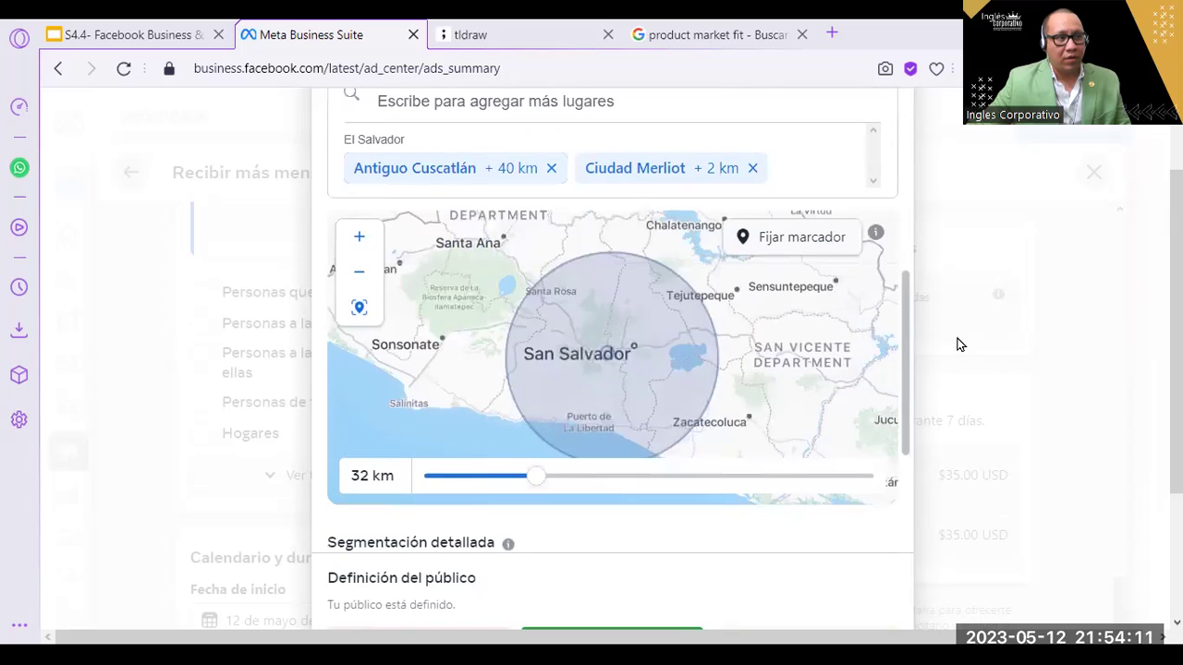
drag(514, 476, 421, 489)
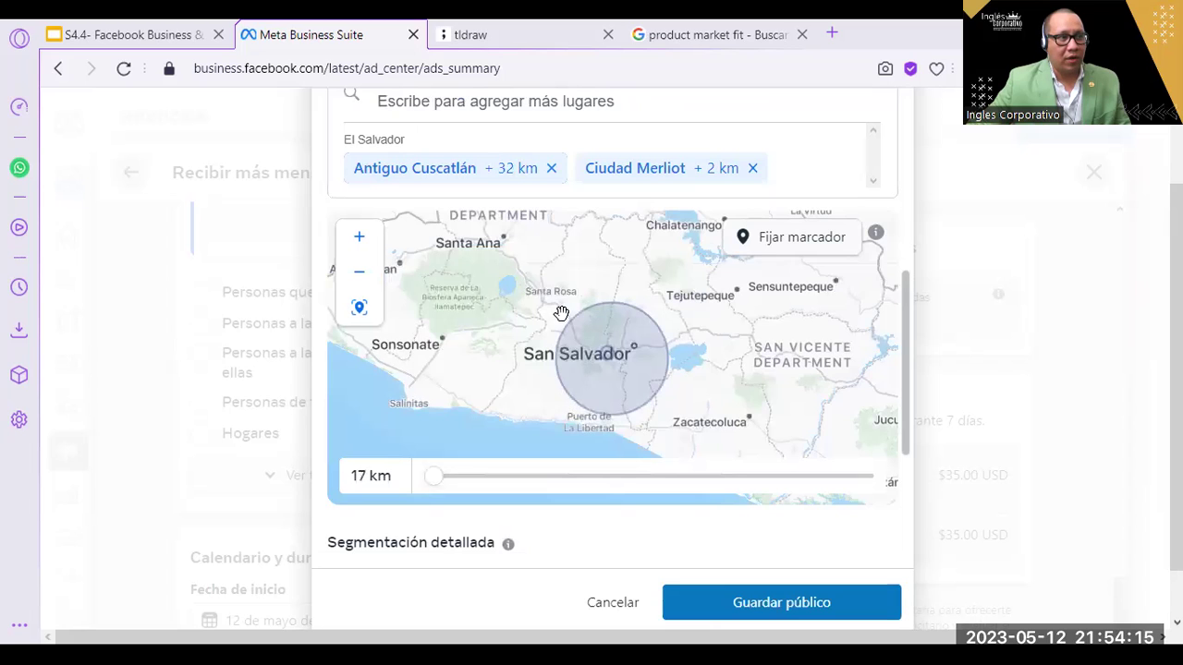
- Add the city Nuevo Cuscatlán, La Libertad Department, El Salvador, as another audience location and reduce its radius to 17 km
click(666, 115)
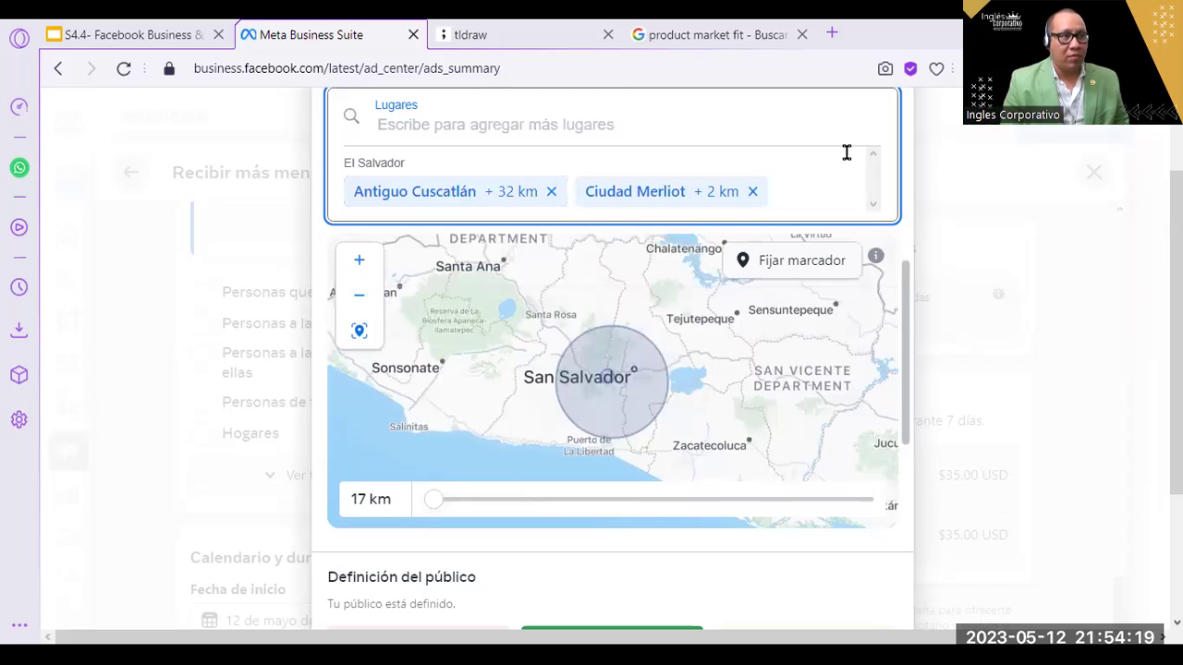
text(Nuevo cu)
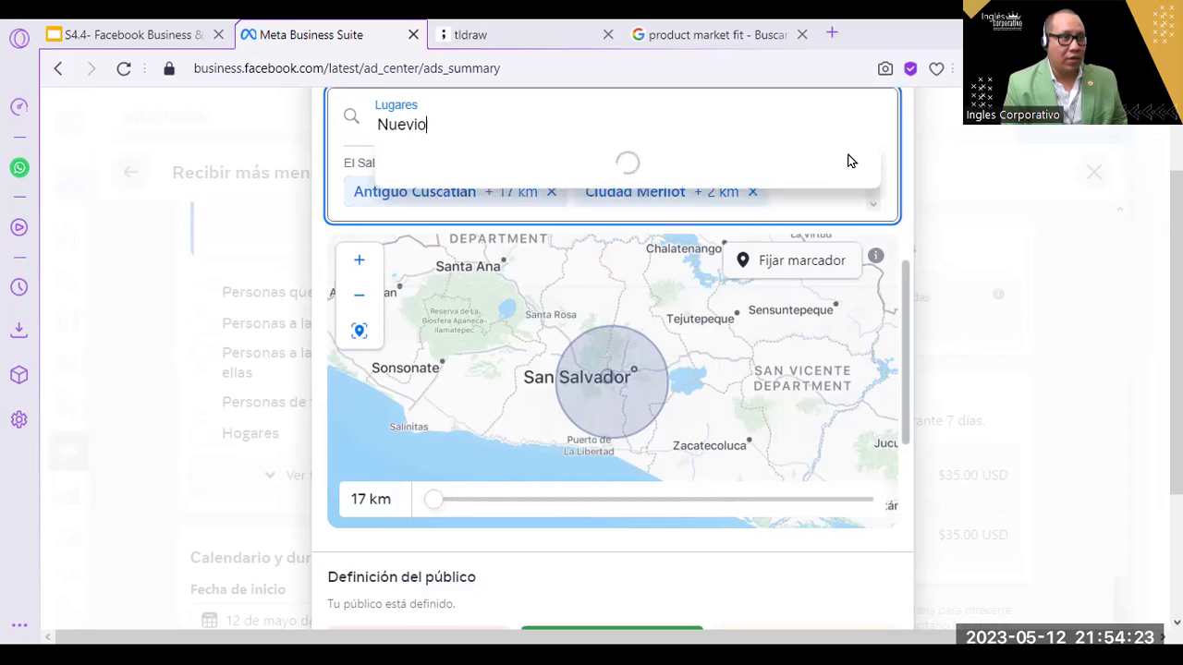
text(scatla)
key(BackSpace)
key(BackSpace)
text(atlan)
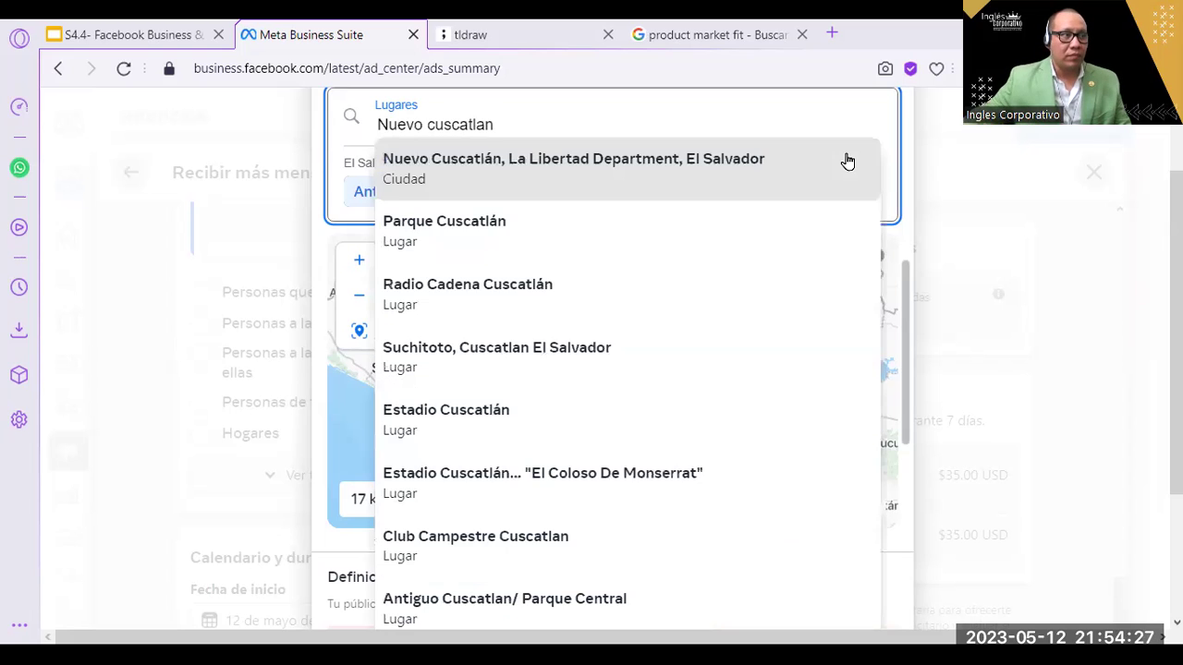
click(564, 178)
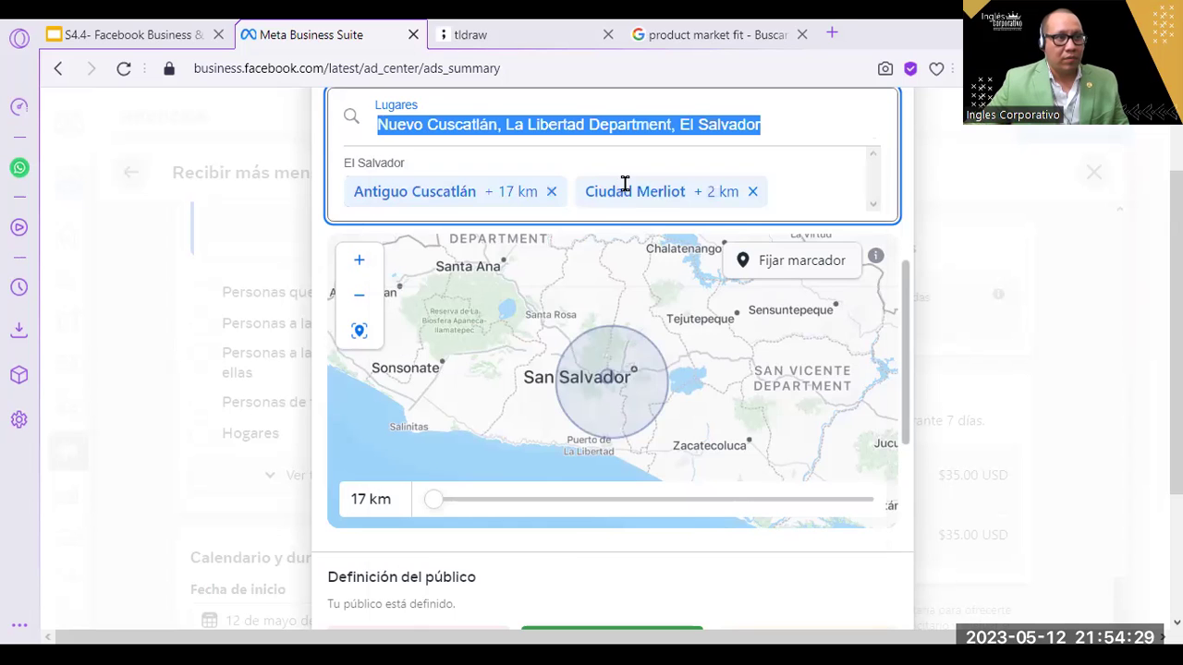
drag(579, 482, 399, 485)
- Search the detailed targeting for "Belleza" and add the interest Belleza to the audience
drag(905, 316, 905, 423)
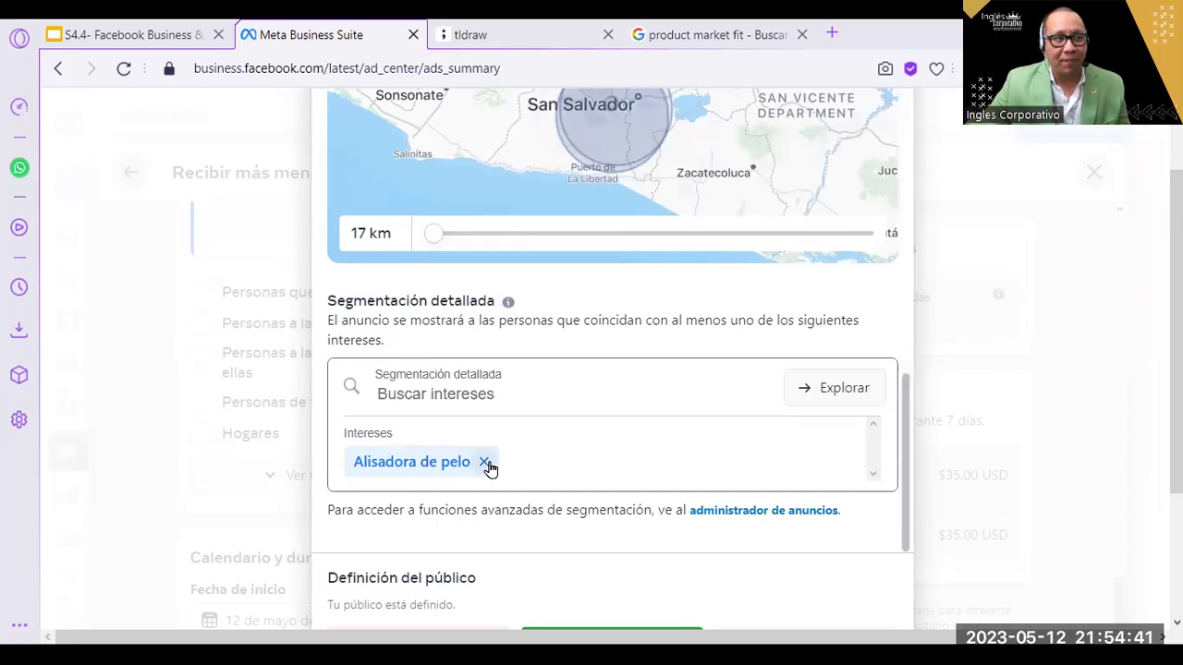
click(470, 392)
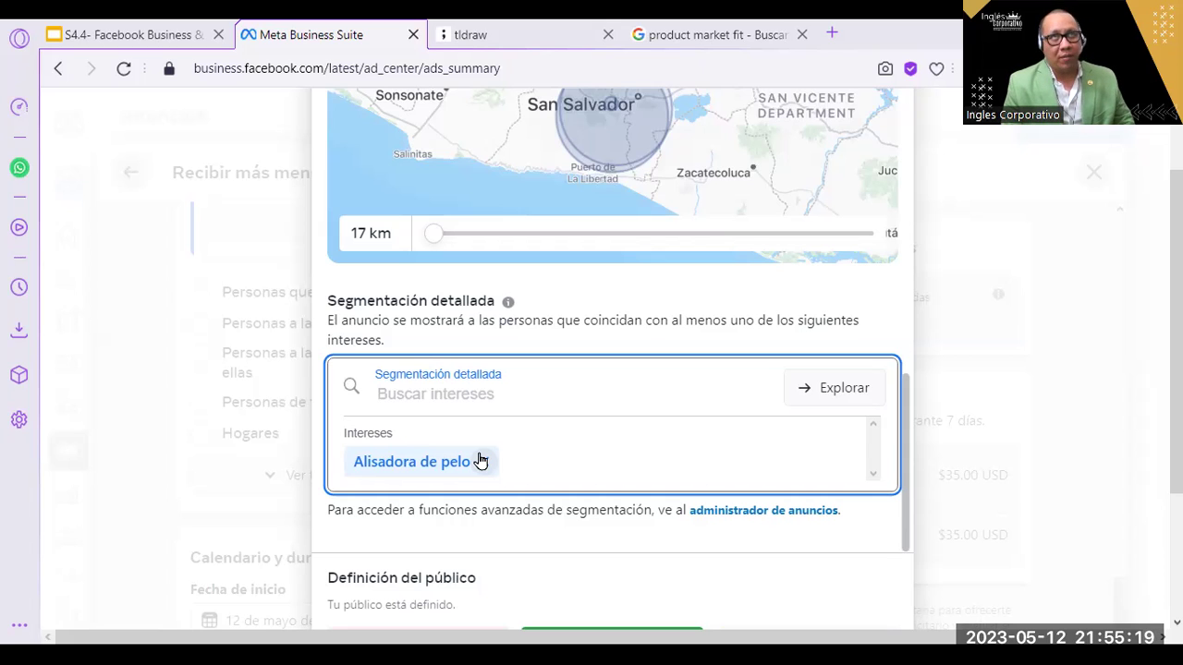
text(V)
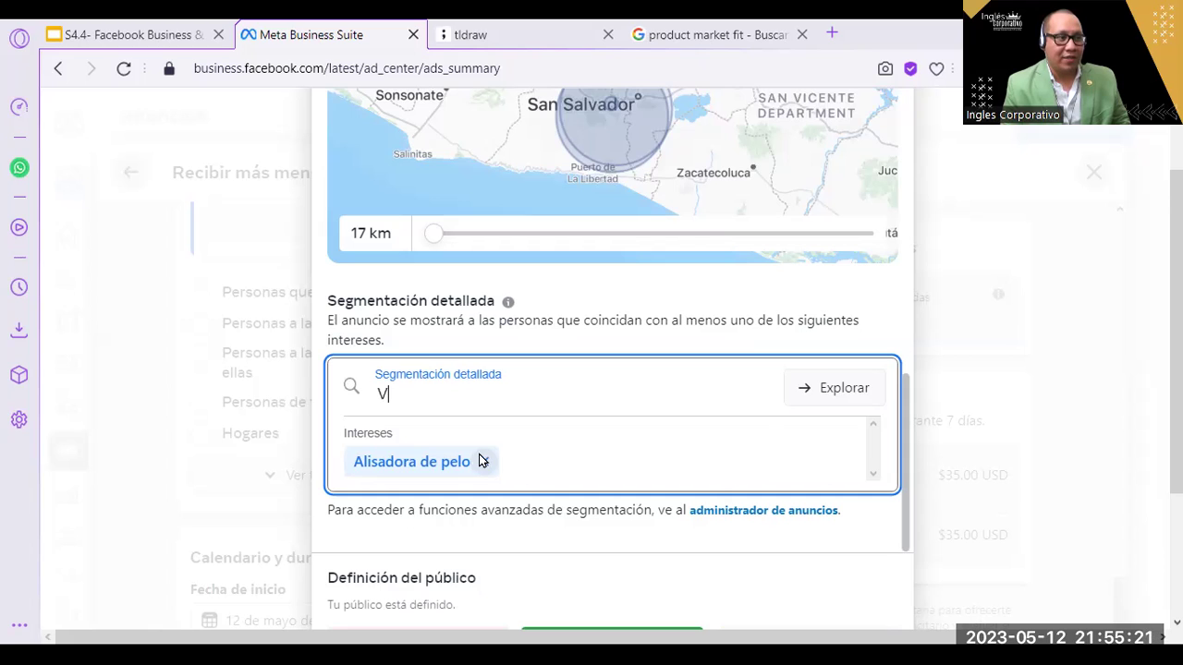
key(BackSpace)
text(Belleza)
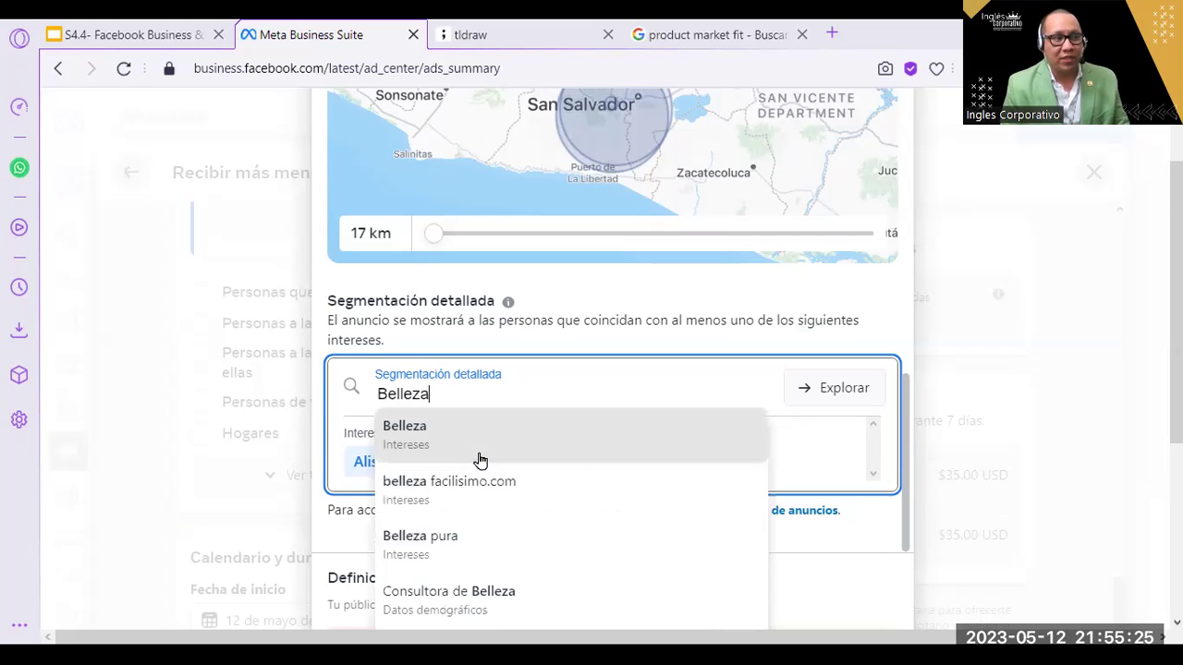
click(425, 432)
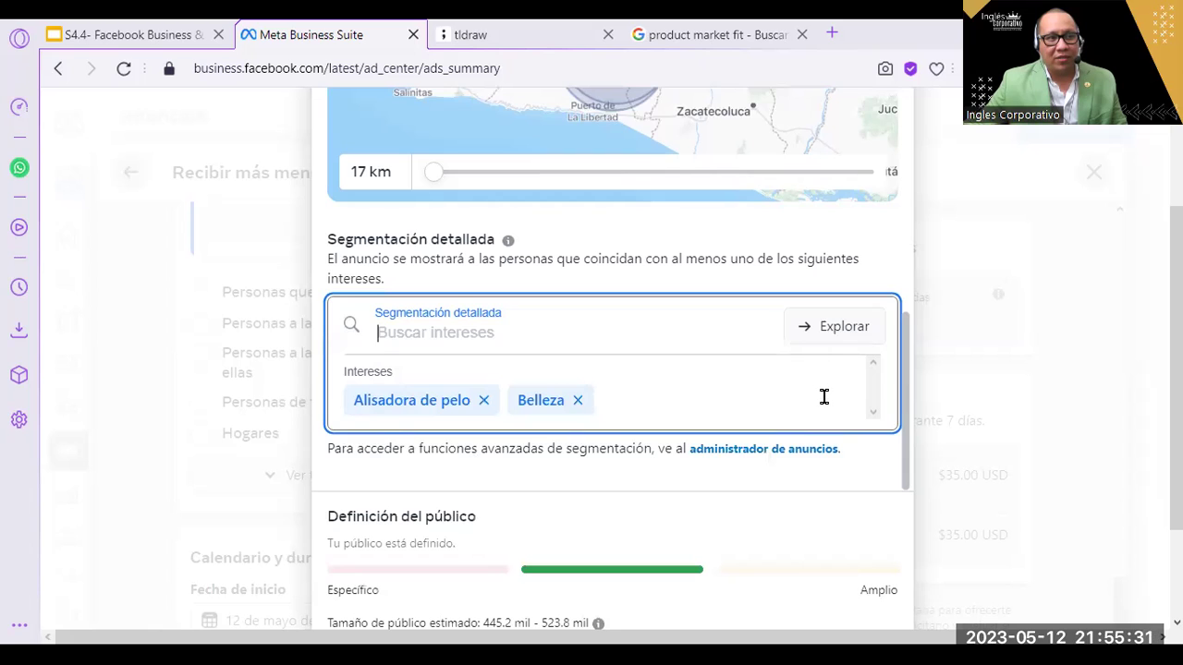
- Examine the selected El Salvador locations and their coverage area on the map
scroll(817, 393, up, 2)
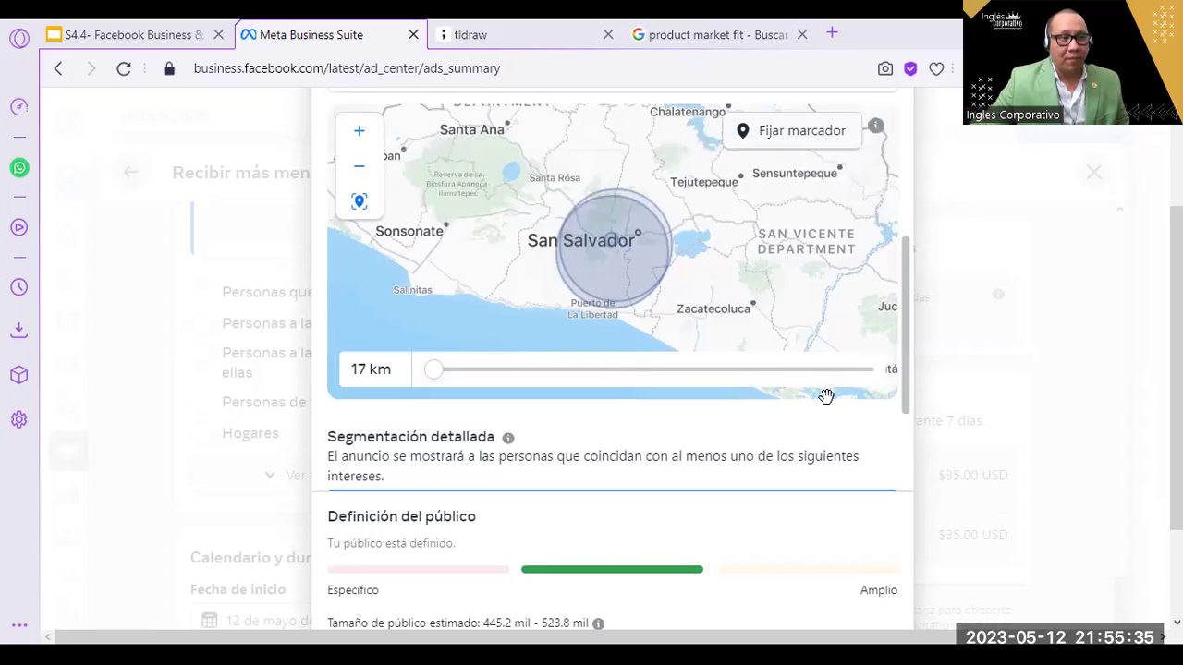
scroll(825, 395, down, 3)
scroll(914, 310, up, 4)
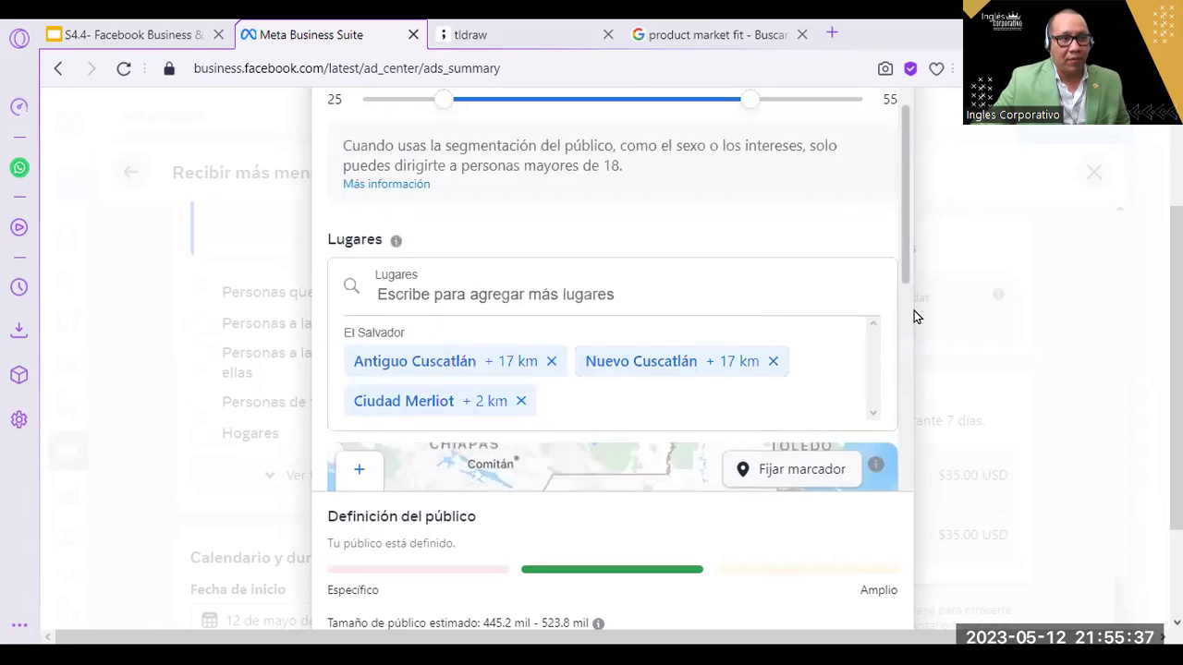
scroll(905, 245, down, 5)
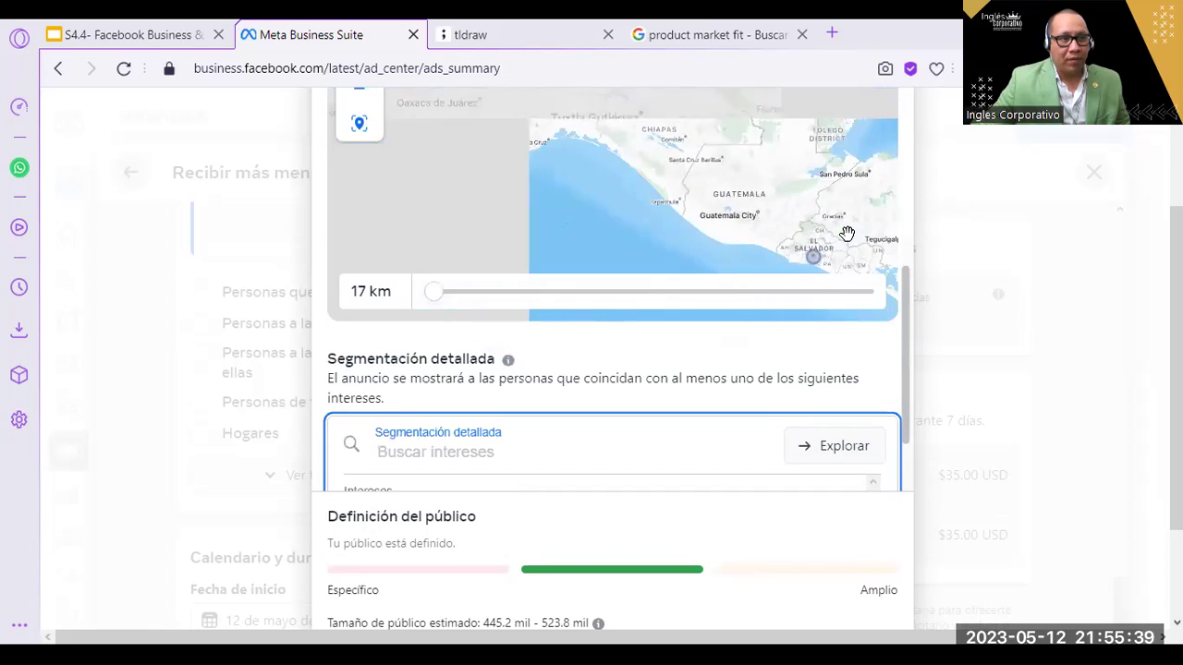
scroll(846, 240, up, 3)
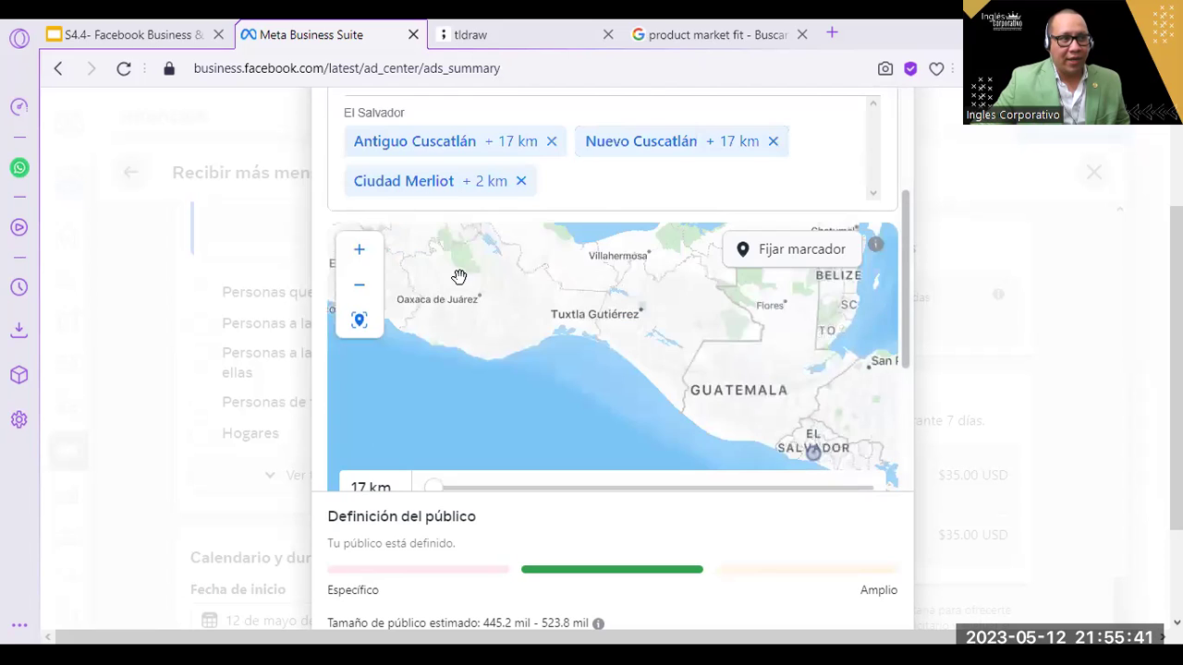
click(359, 285)
click(358, 250)
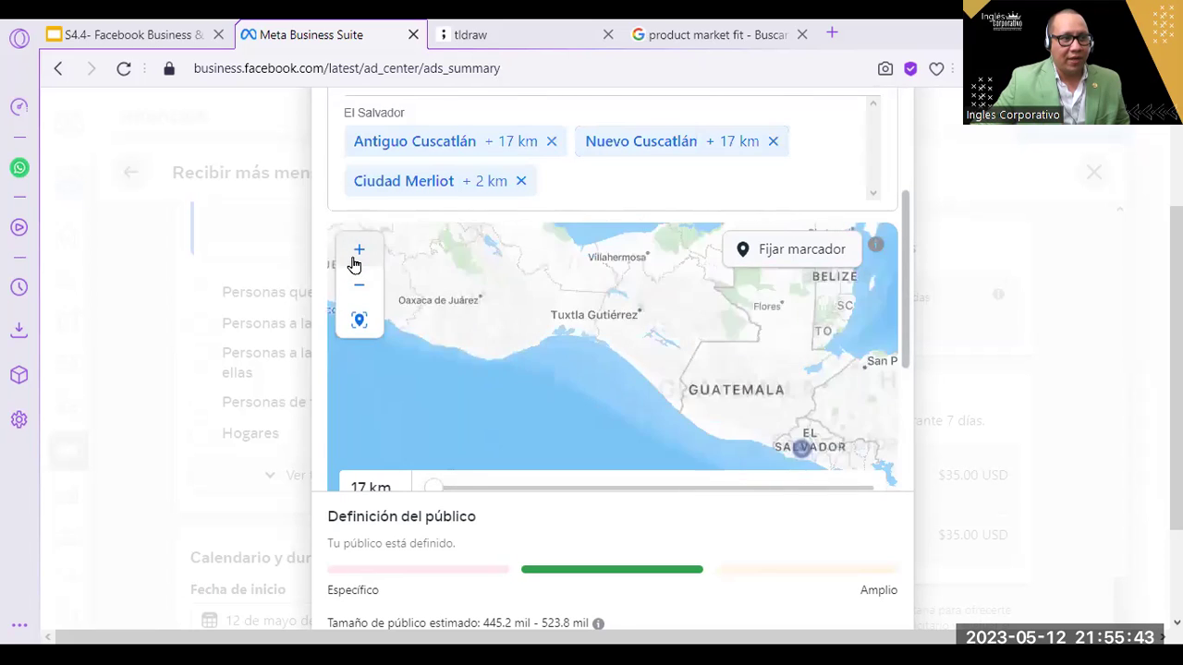
click(359, 250)
- Search the detailed targeting for "Viaje" and add the interest Viajes to the audience
scroll(922, 468, down, 2)
scroll(922, 468, down, 2)
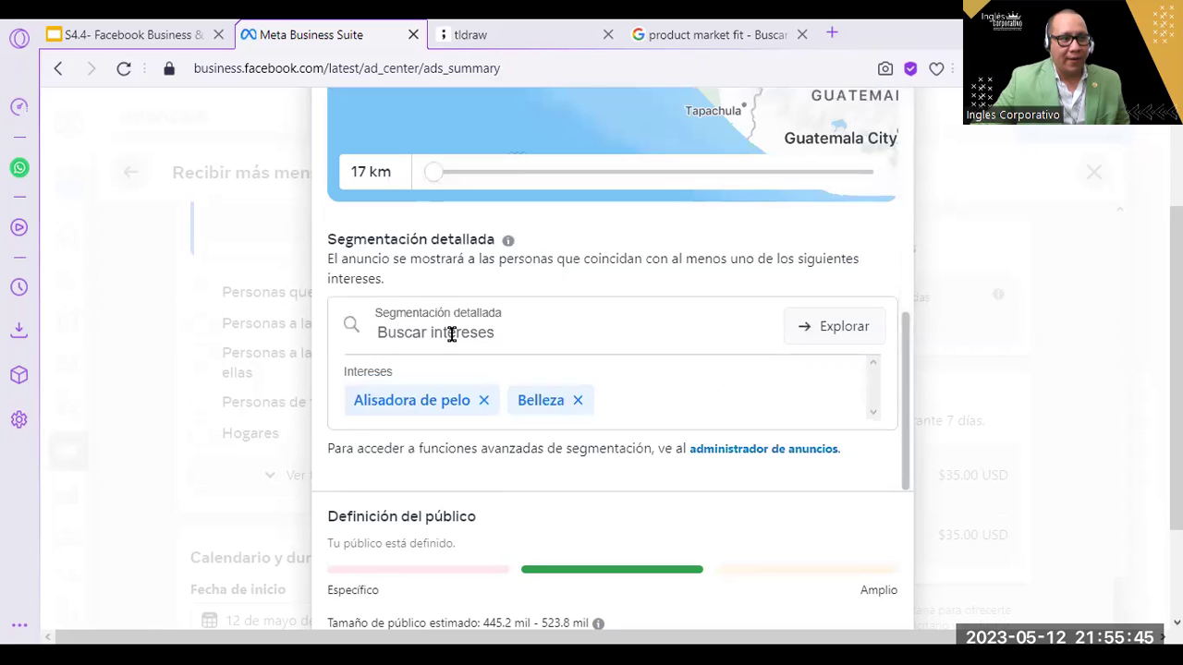
click(473, 333)
text(Viaje)
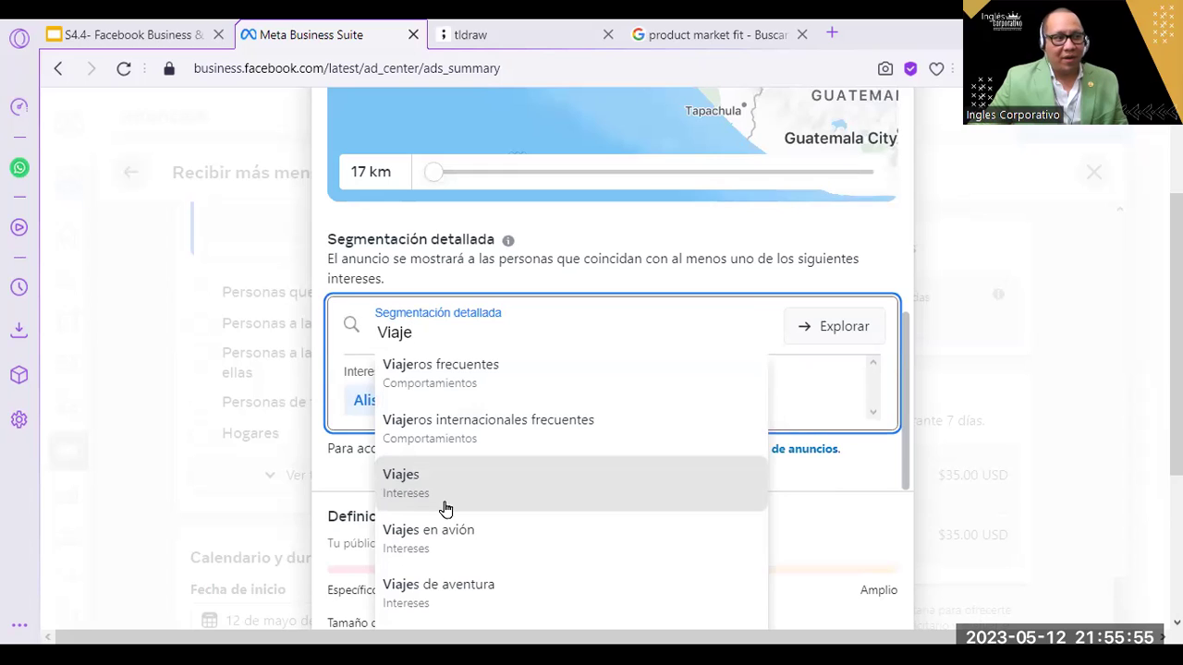
click(437, 479)
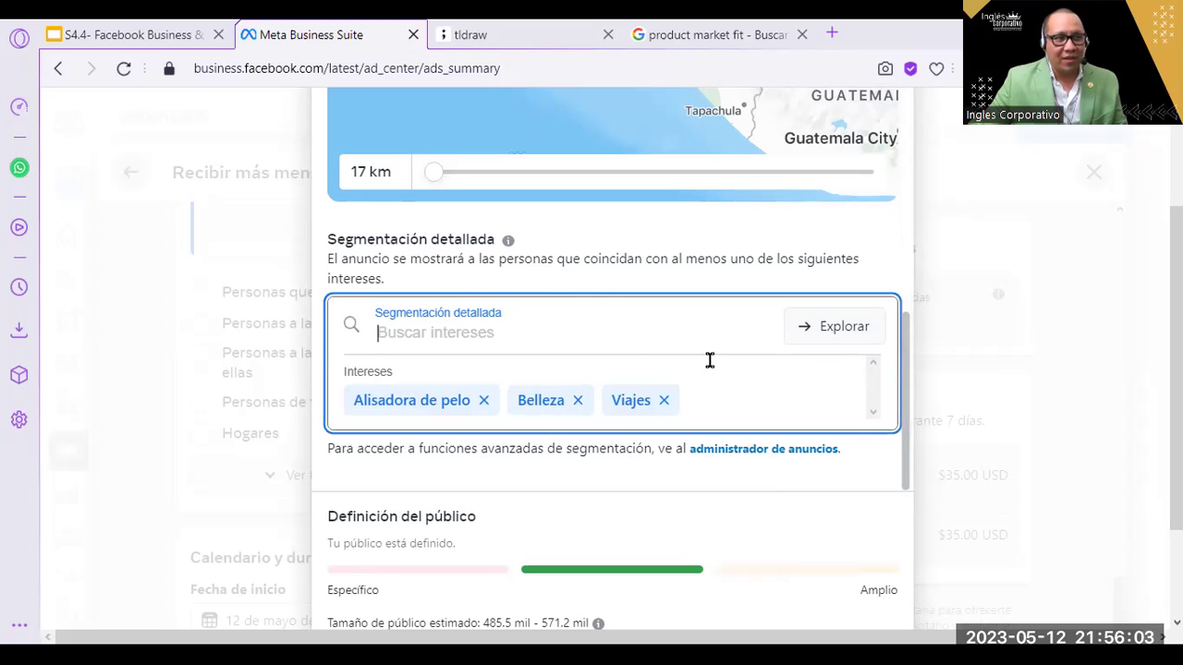
- Search the detailed targeting options for "Empleados publicos"
text(Emp)
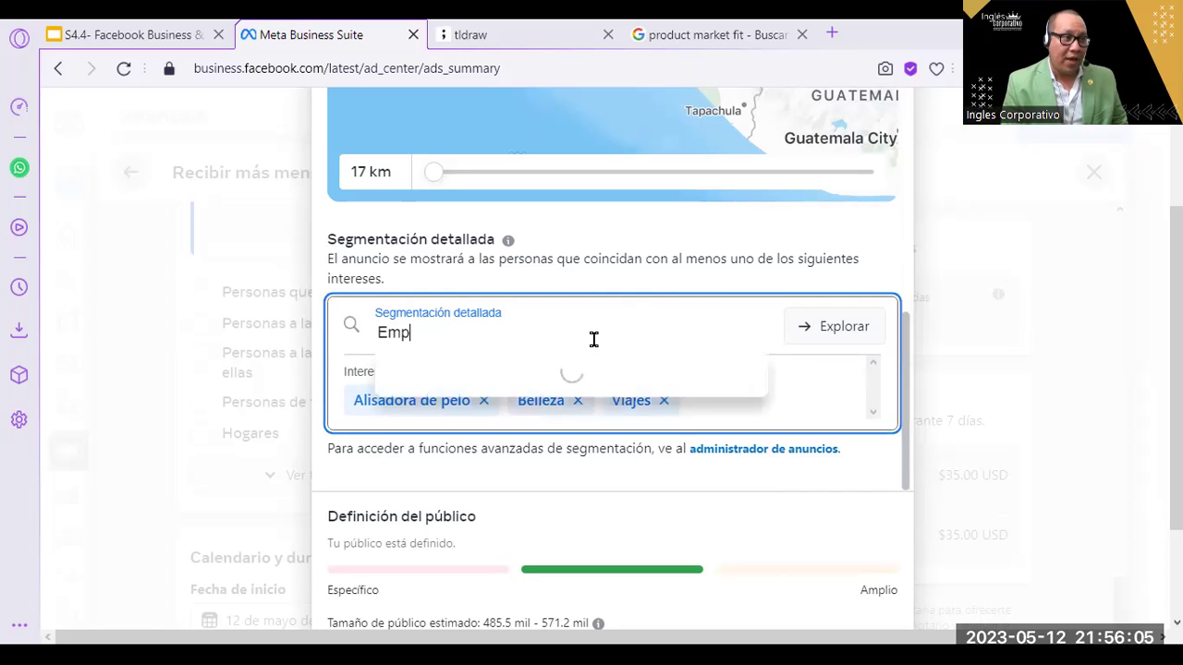
text(leados publico)
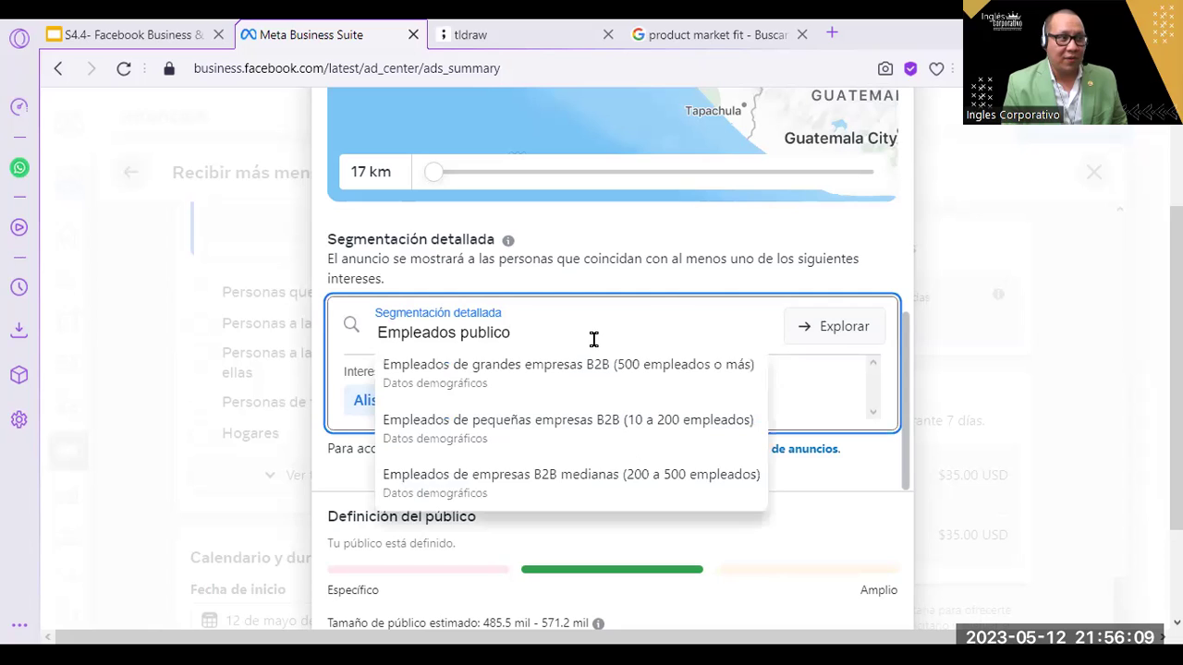
text(s)
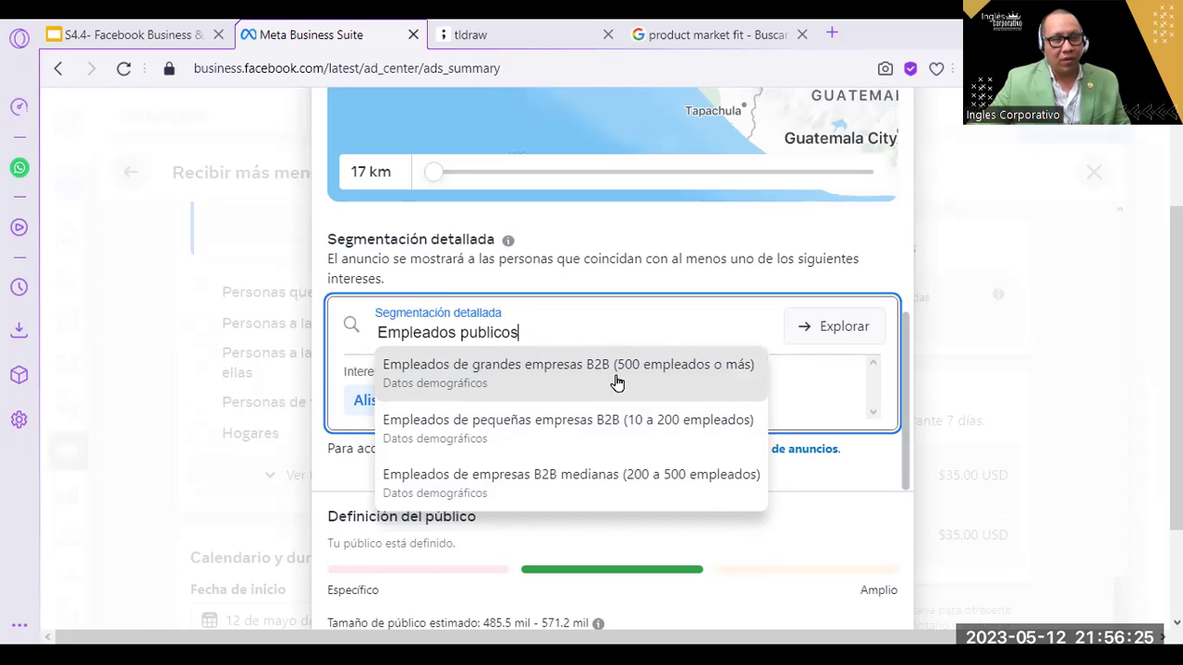
- Switch to Google and search for "monedo de monetizacion", extending the query to "monedo de monetizacion que es"
click(776, 34)
text(m)
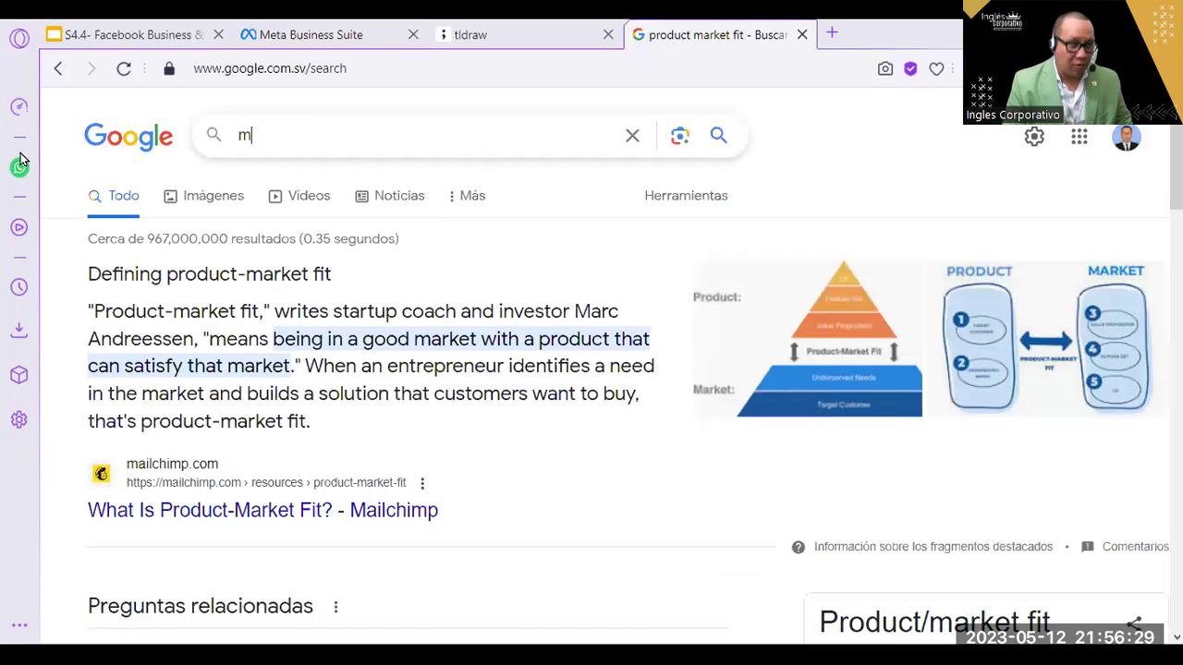
text(onedo de mone)
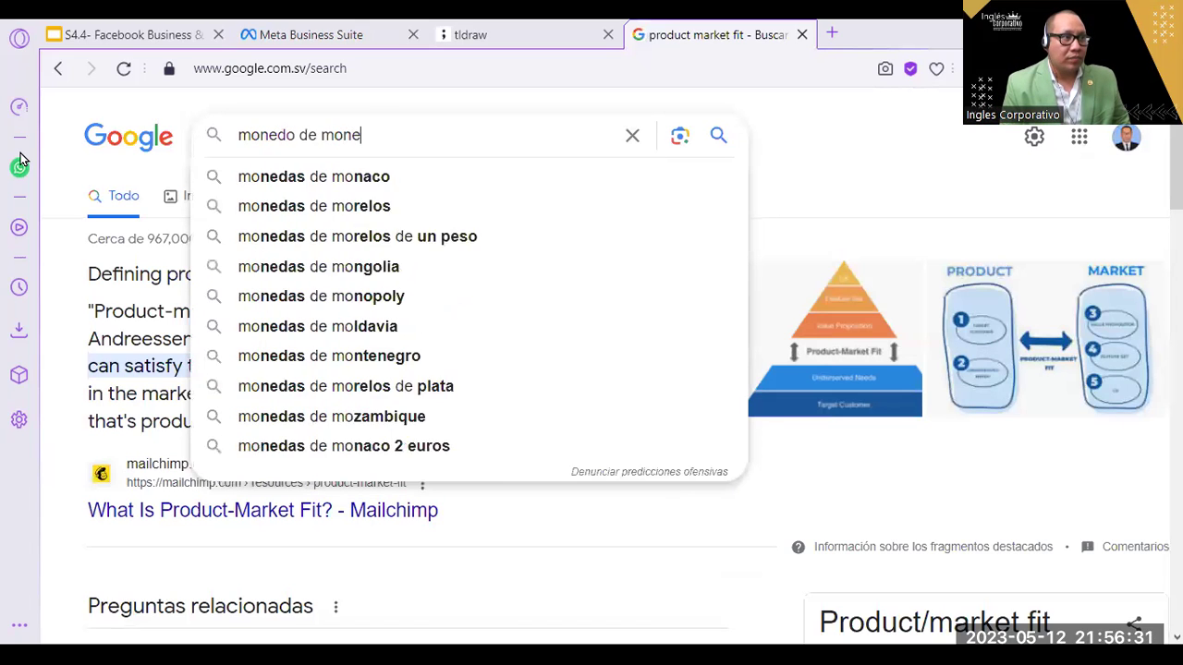
text(tizacion)
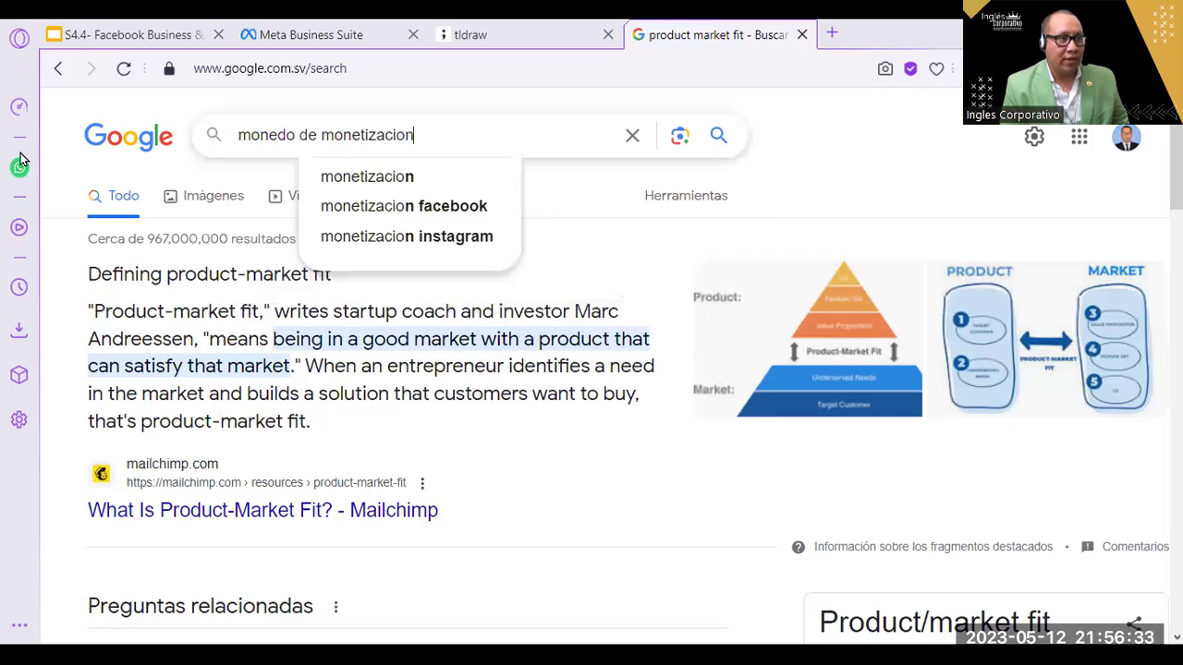
key(Return)
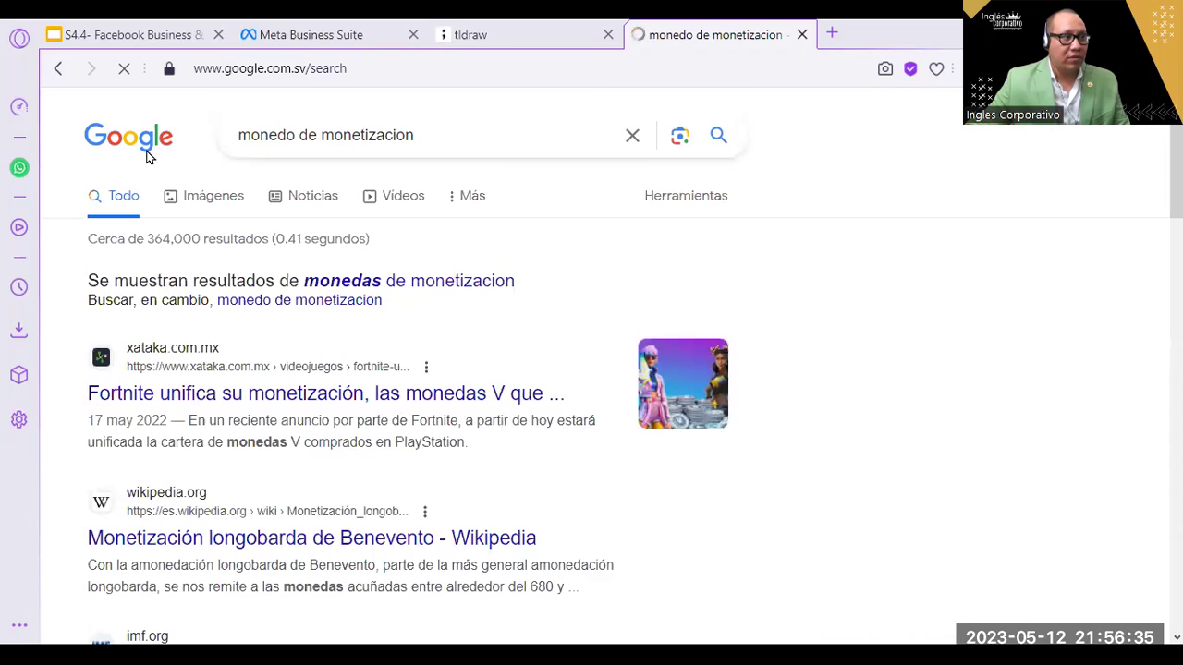
click(496, 141)
text(que es)
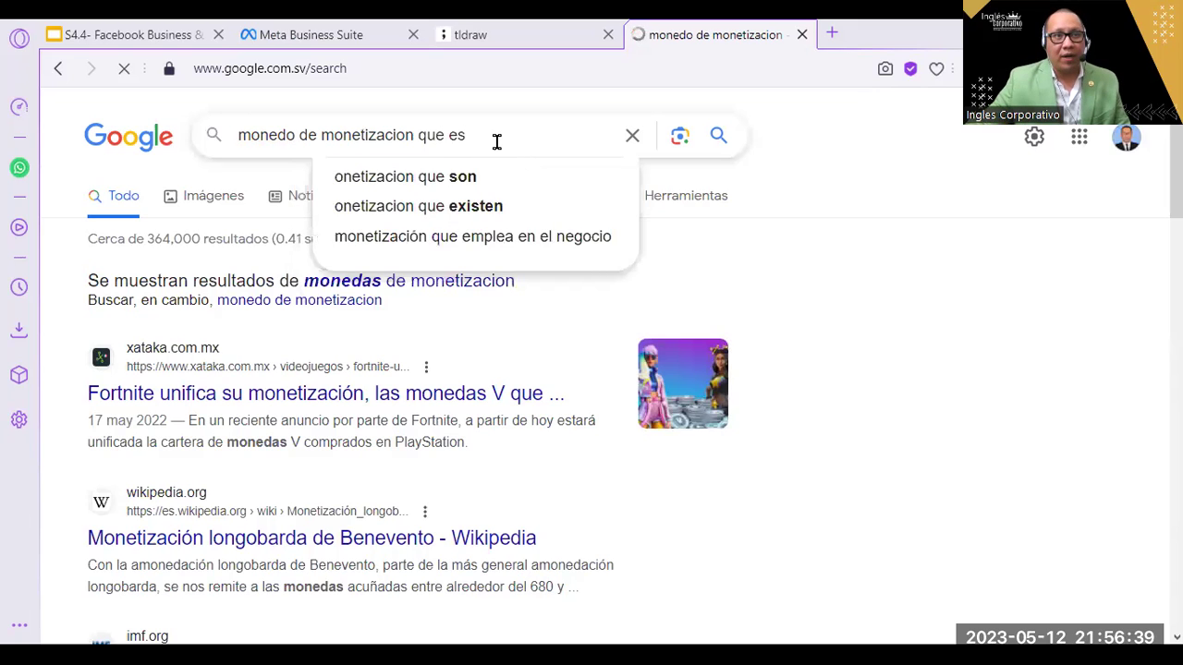
key(Return)
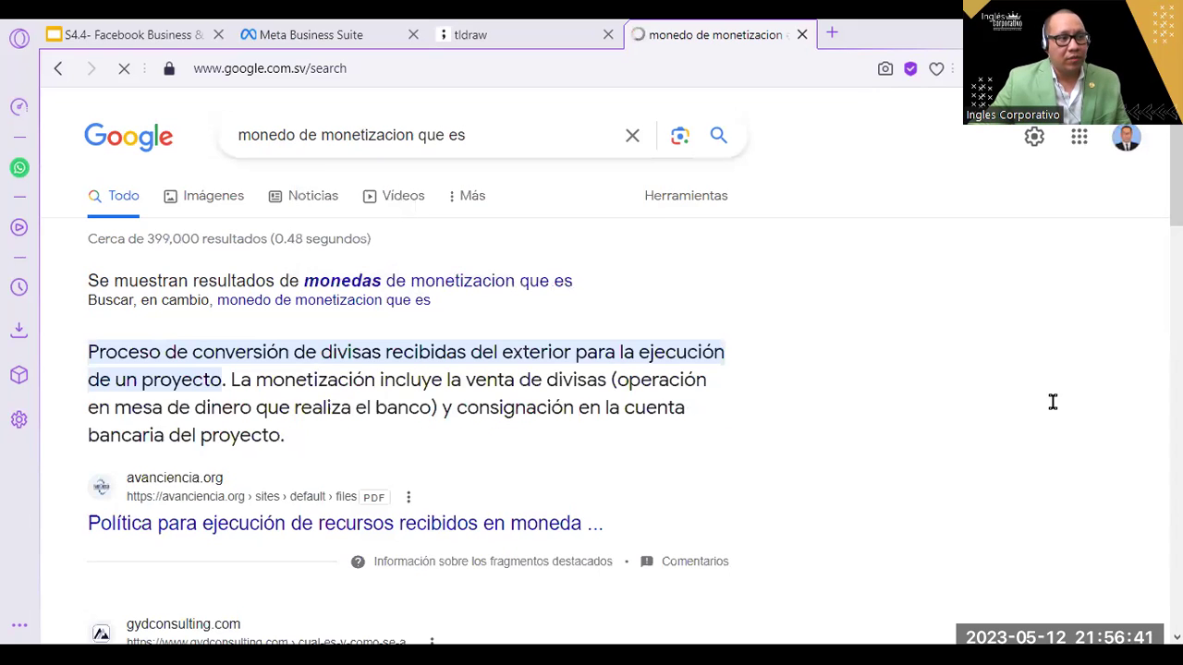
- Return to Meta Business Suite and add the demographic "Empleados de pequeñas empresas B2B (10 a 200 empleados)" to the audience
click(356, 33)
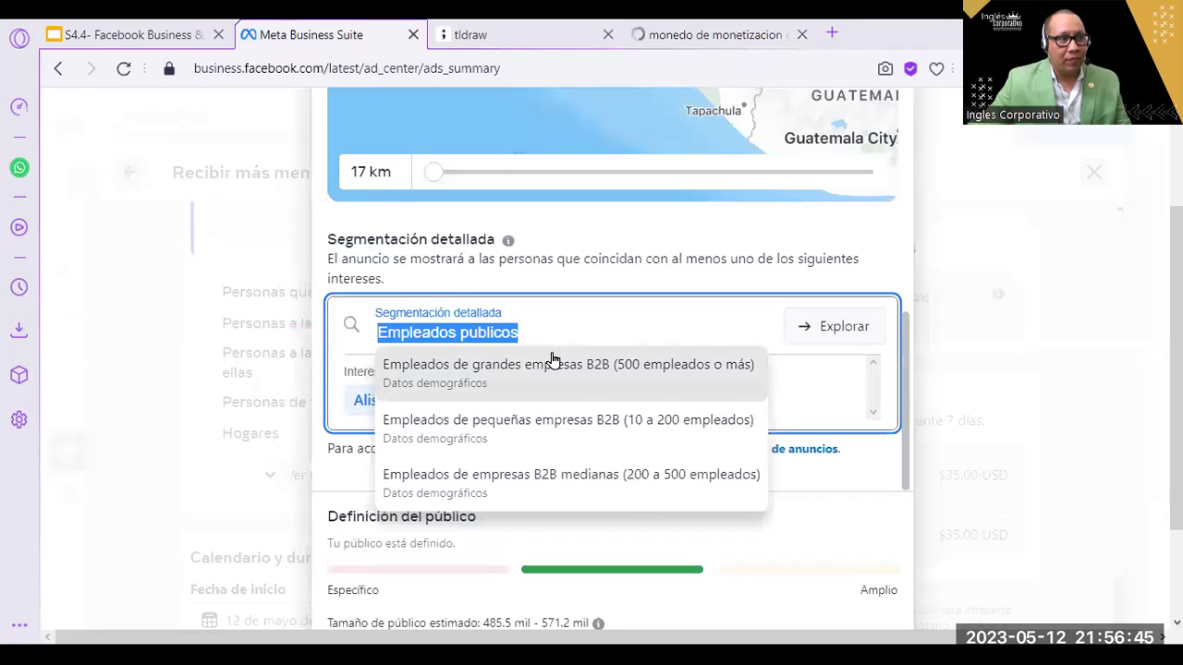
click(584, 424)
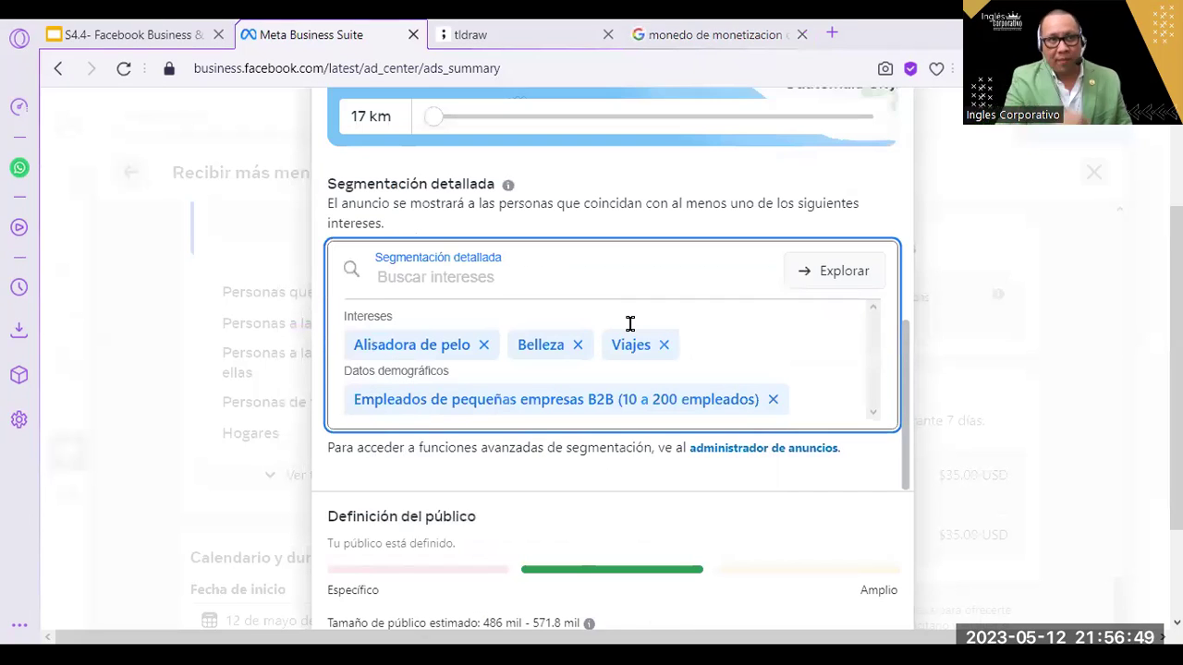
- Search the detailed targeting options for "bancos" and for "banco agricola"
text(e)
key(BackSpace)
text(bancos)
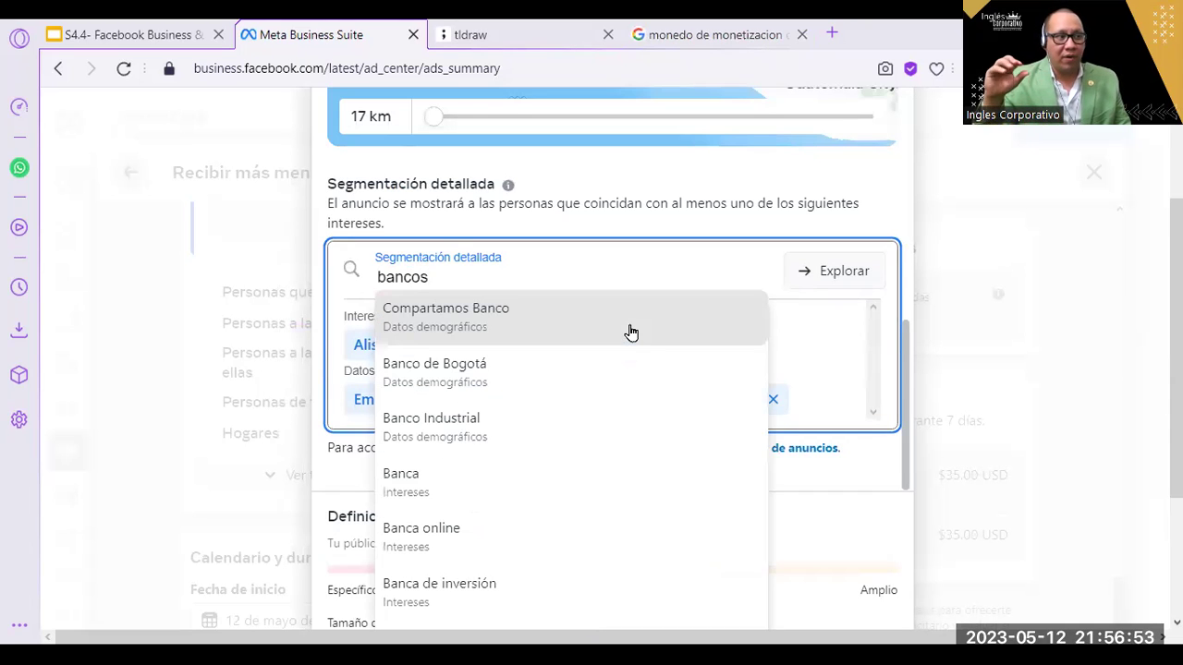
key(BackSpace)
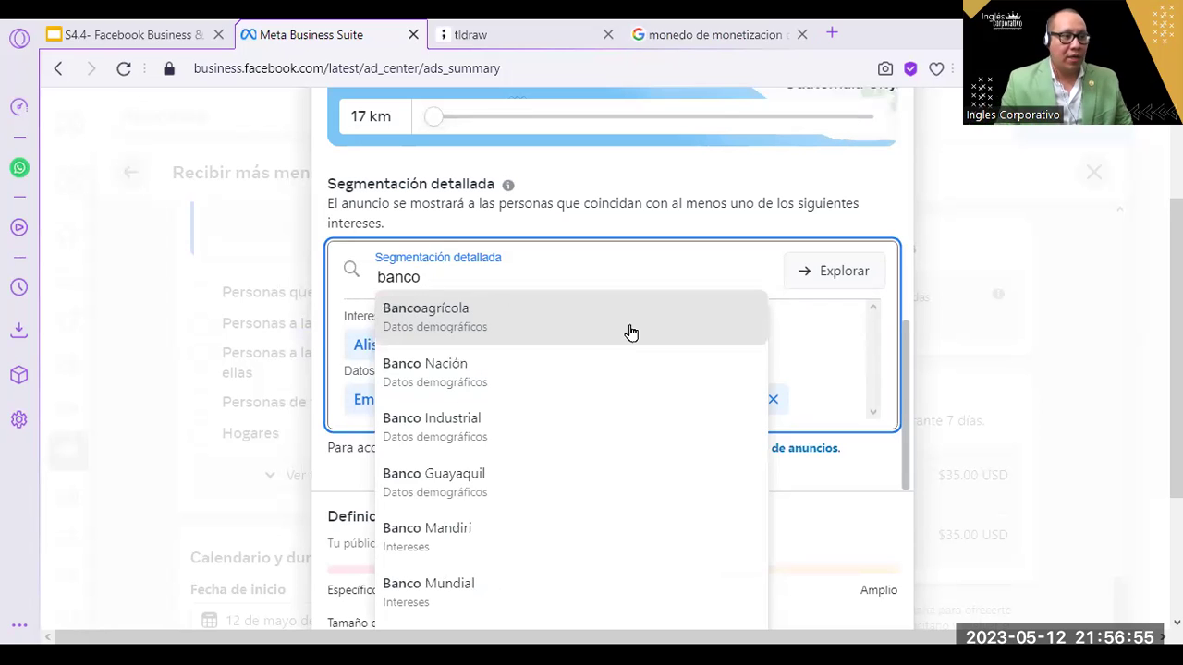
text(agricola)
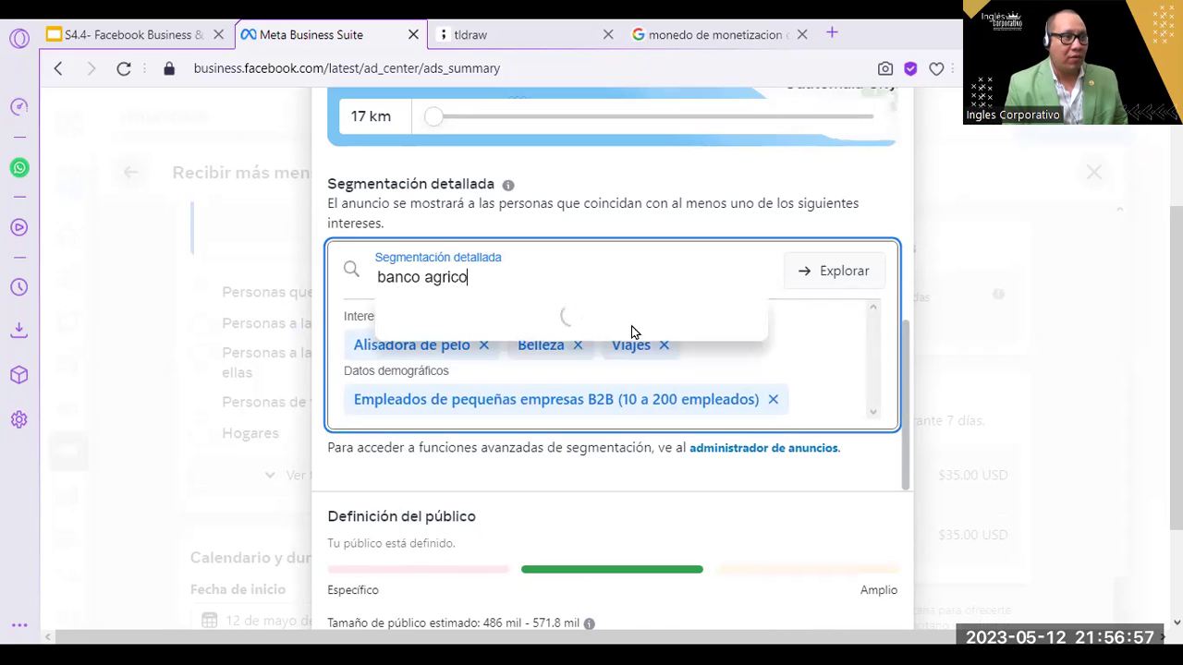
- Shorten the targeting search to "banco a" and add the interest Banca to the audience
key(BackSpace)
key(BackSpace)
key(BackSpace)
key(BackSpace)
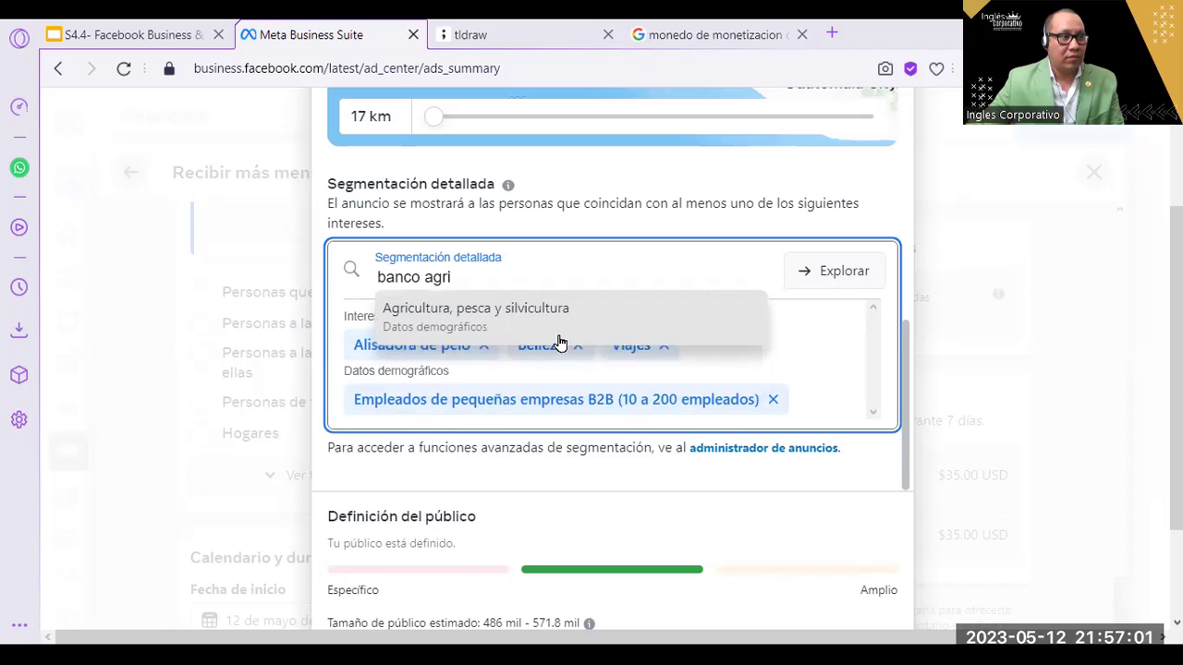
key(BackSpace)
key(BackSpace)
key(BackSpace)
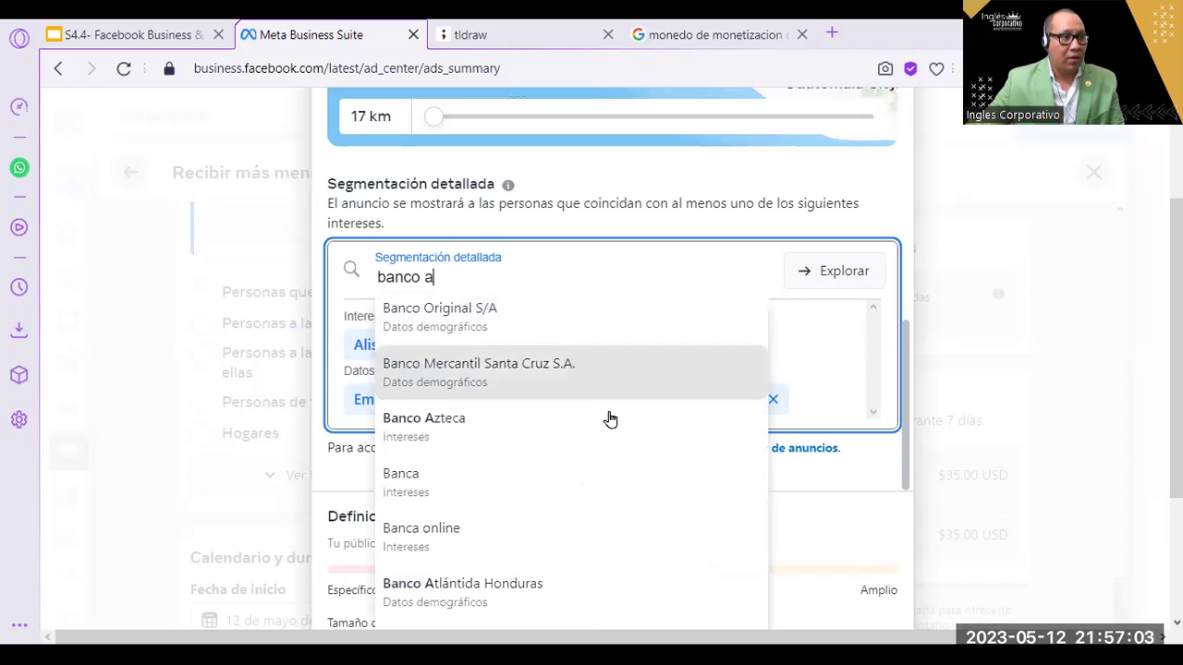
click(414, 484)
- Add the city Apopa, San Salvador Department, El Salvador, as an audience location and reduce its radius to 19 km
drag(906, 392, 932, 128)
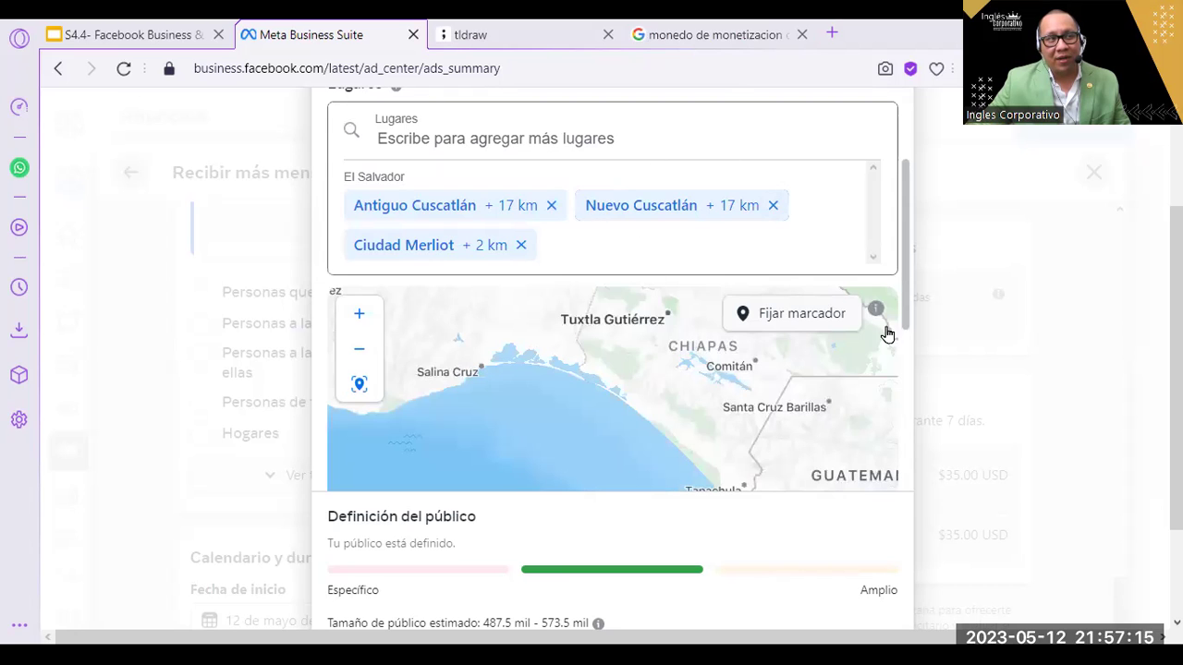
click(541, 139)
text(apopa)
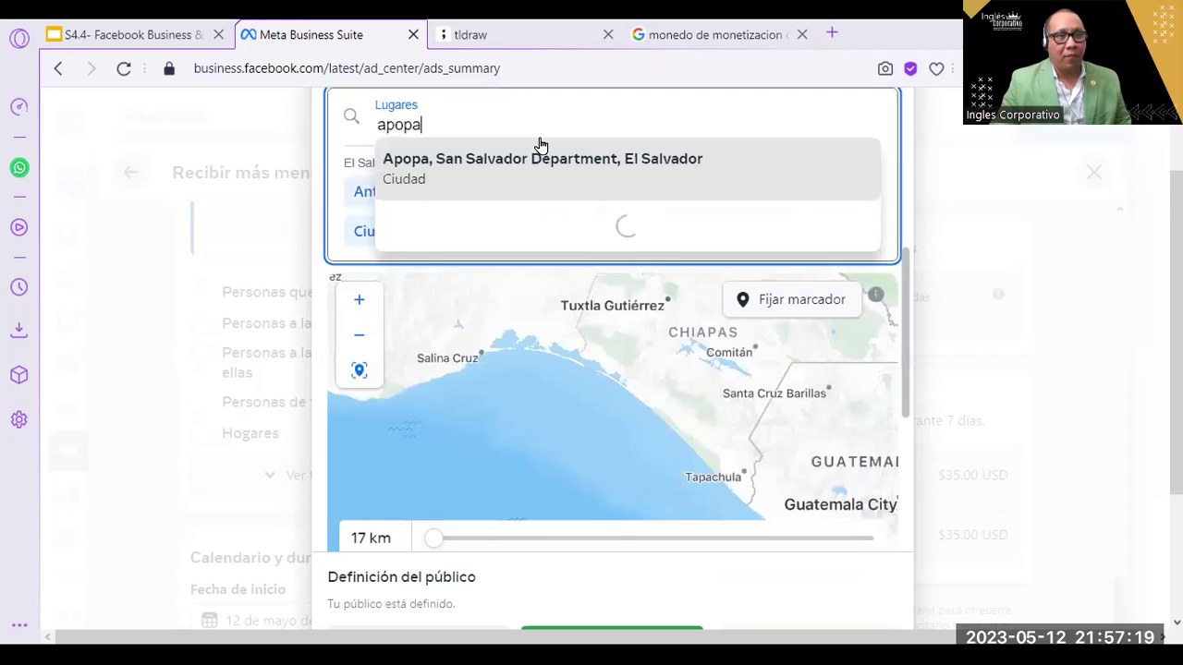
click(573, 165)
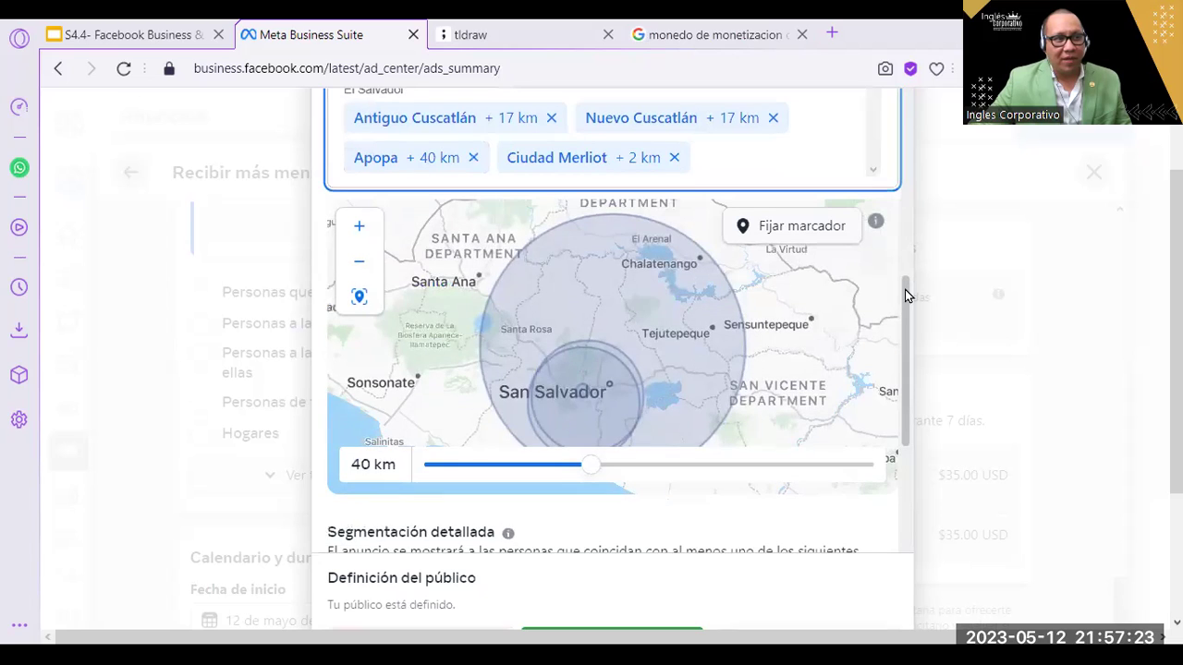
drag(586, 470, 436, 467)
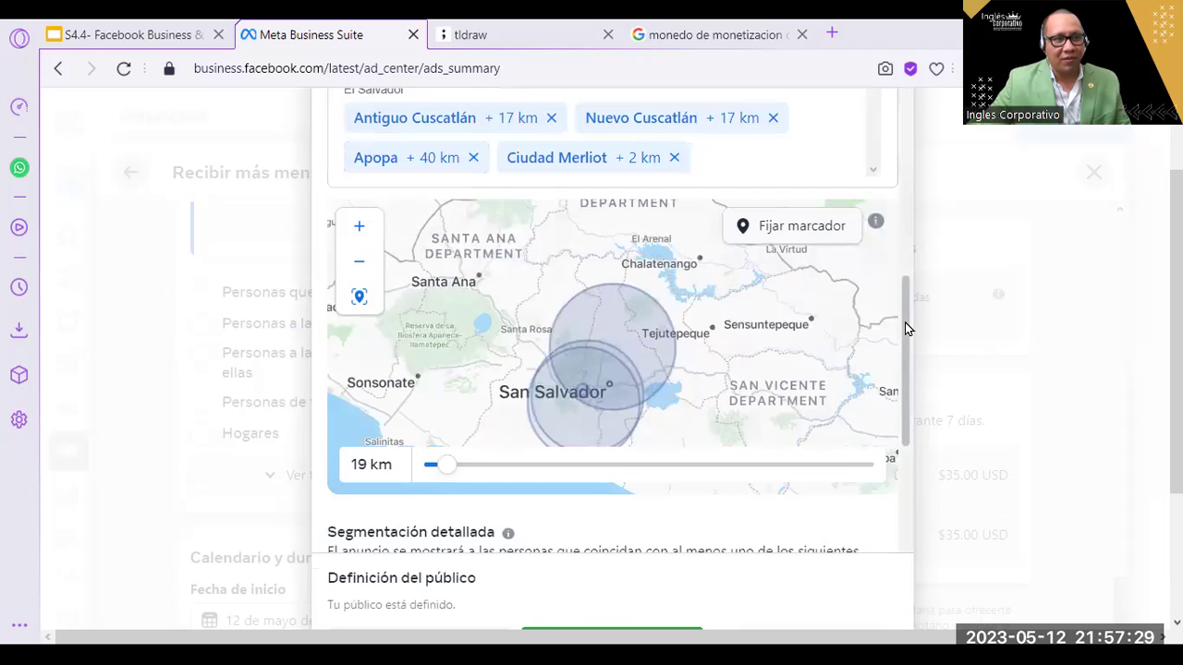
scroll(910, 443, down, 3)
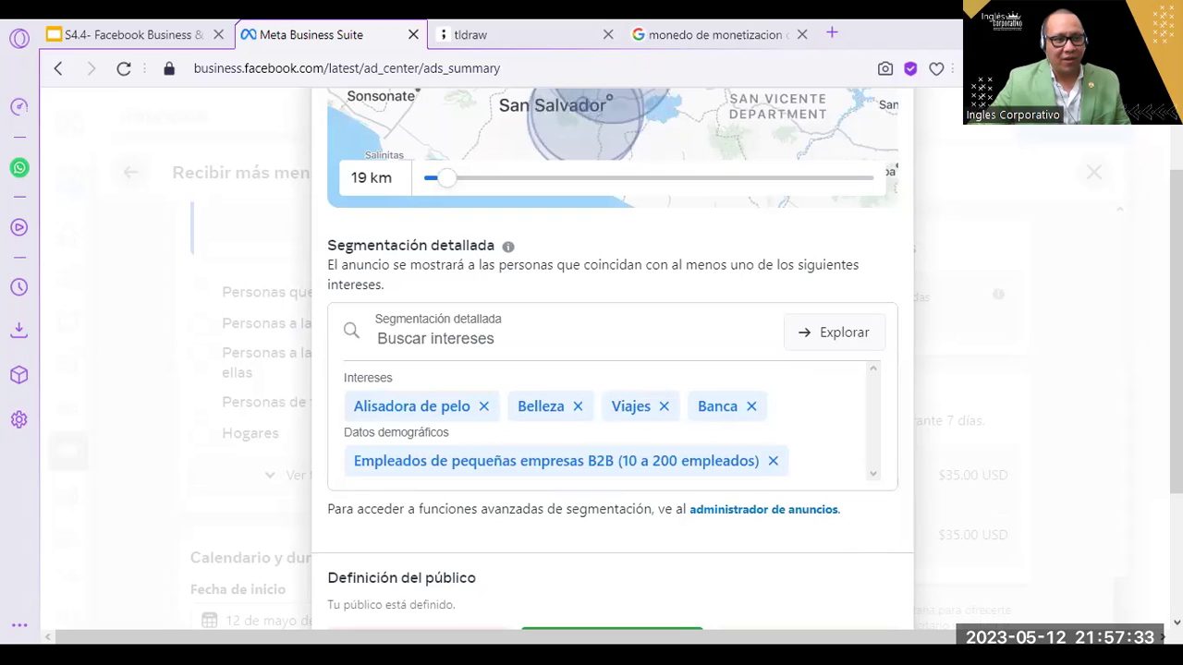
scroll(658, 477, down, 2)
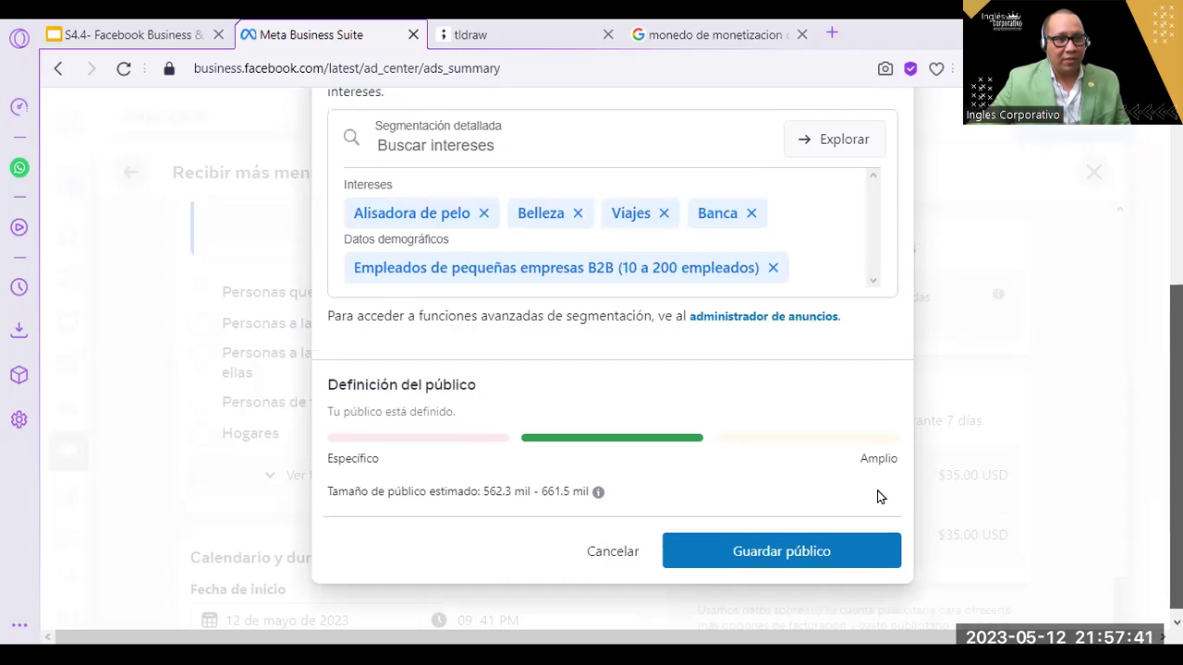
- Review the custom audience's name, sex, age, places, interests and estimated size, and save the audience
scroll(908, 377, up, 3)
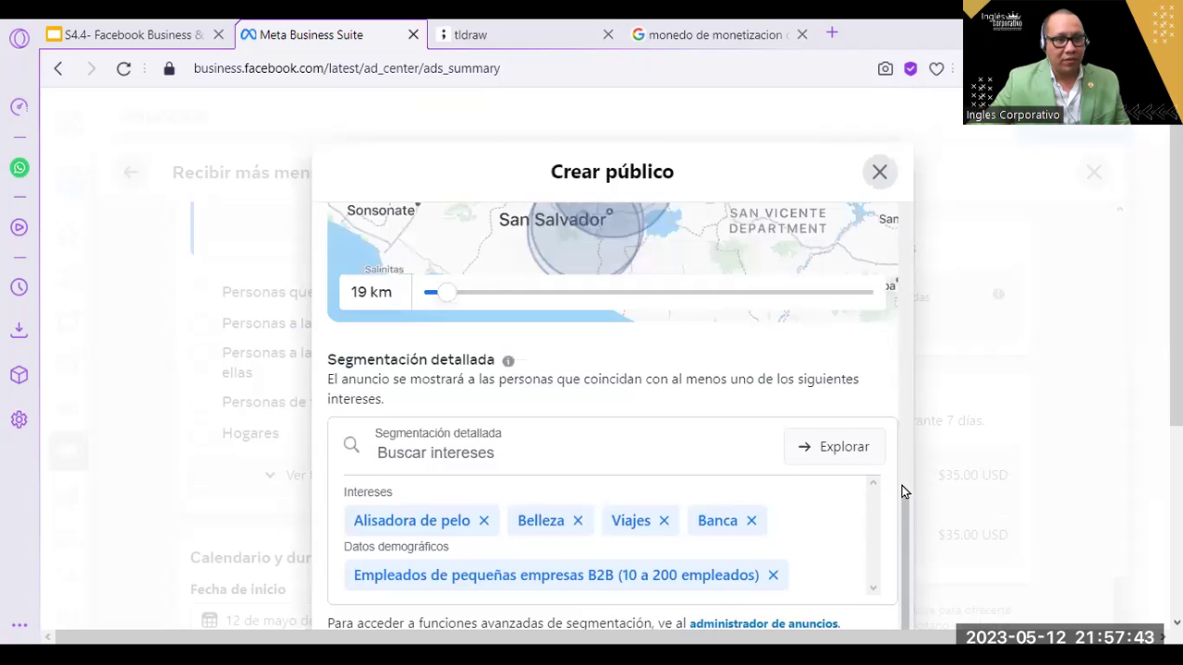
scroll(905, 454, up, 7)
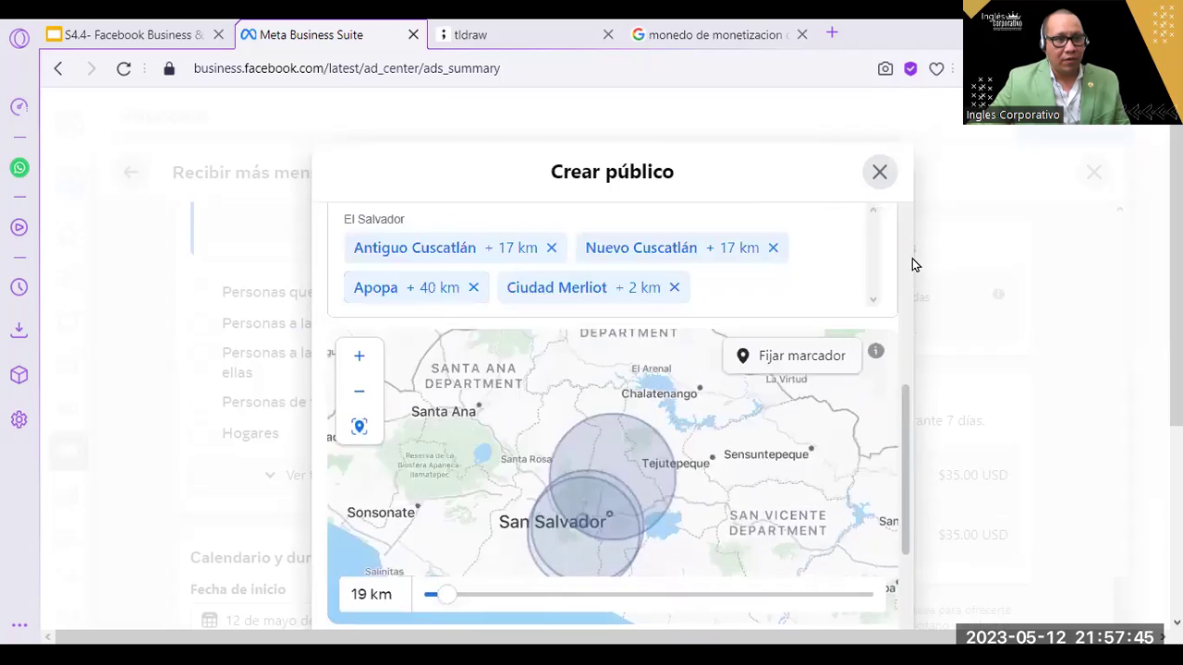
scroll(910, 184, up, 1)
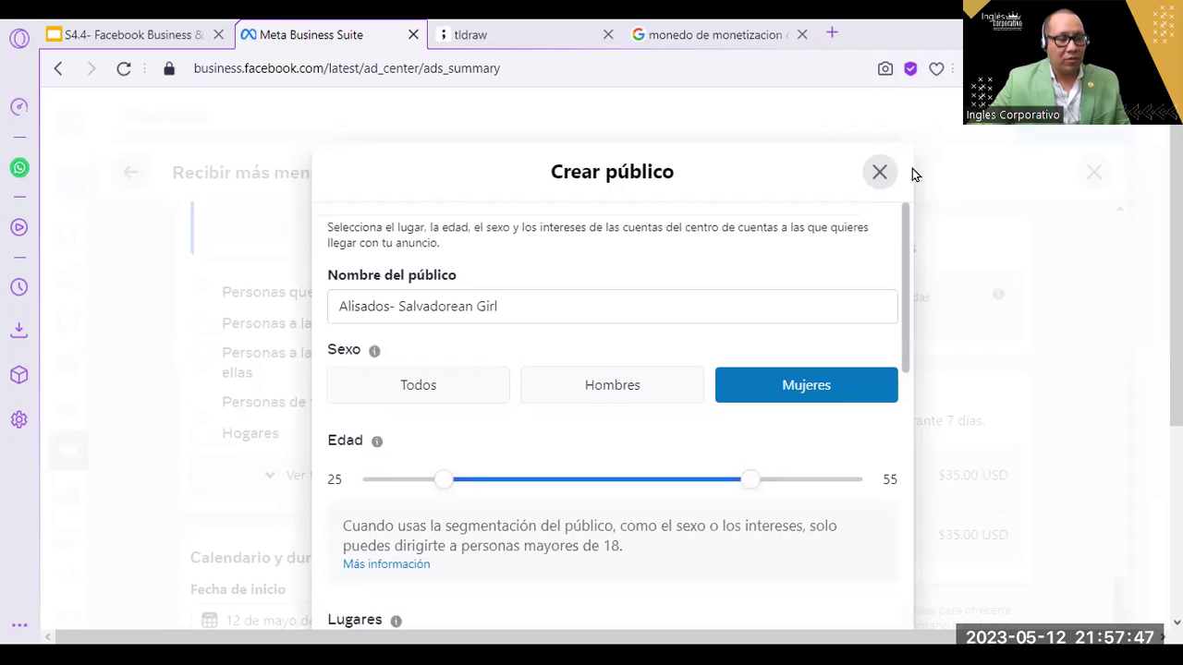
scroll(911, 229, down, 5)
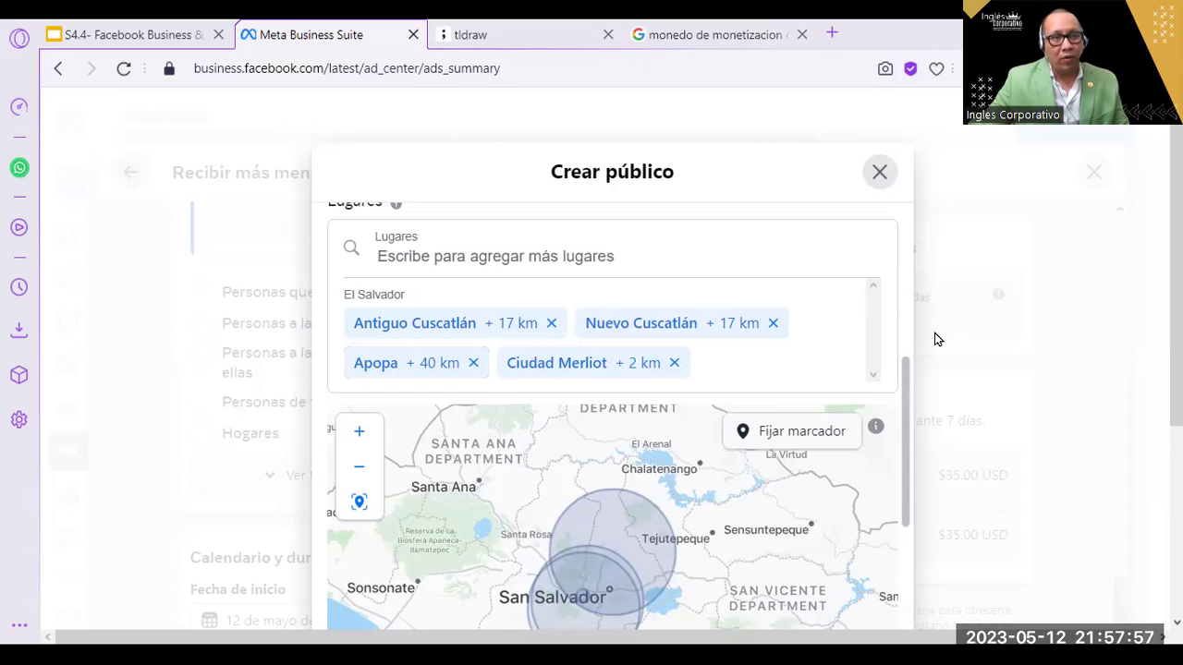
scroll(936, 339, down, 3)
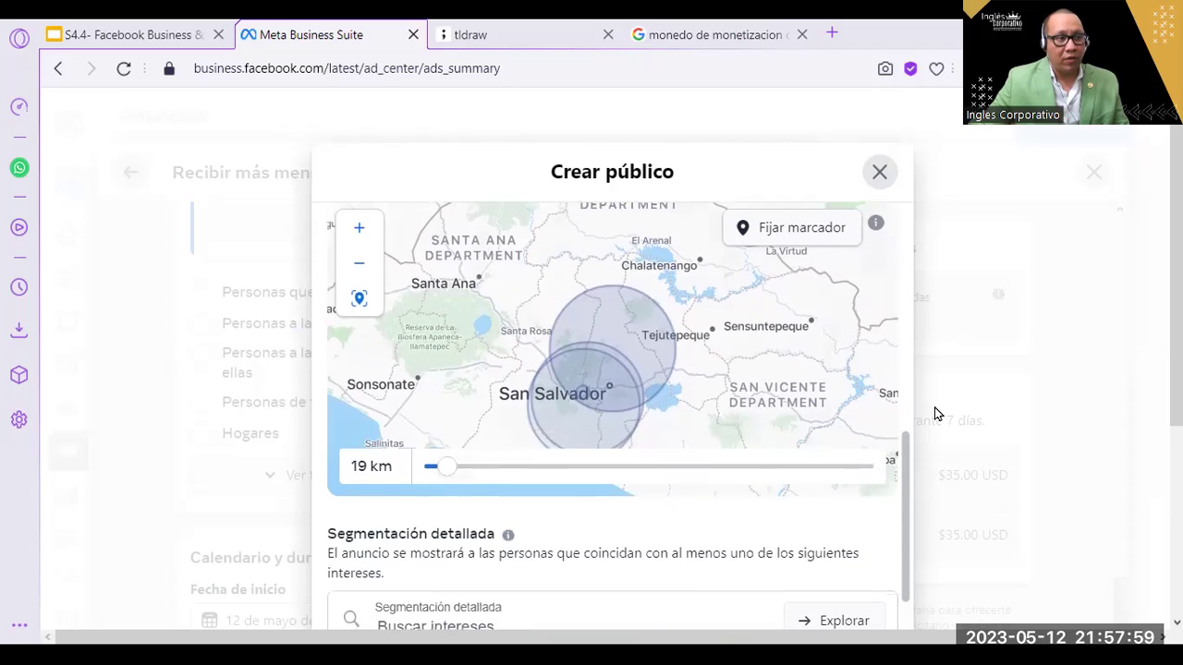
mouse_move(442, 474)
mouse_down()
mouse_move(424, 477)
mouse_move(443, 473)
mouse_up()
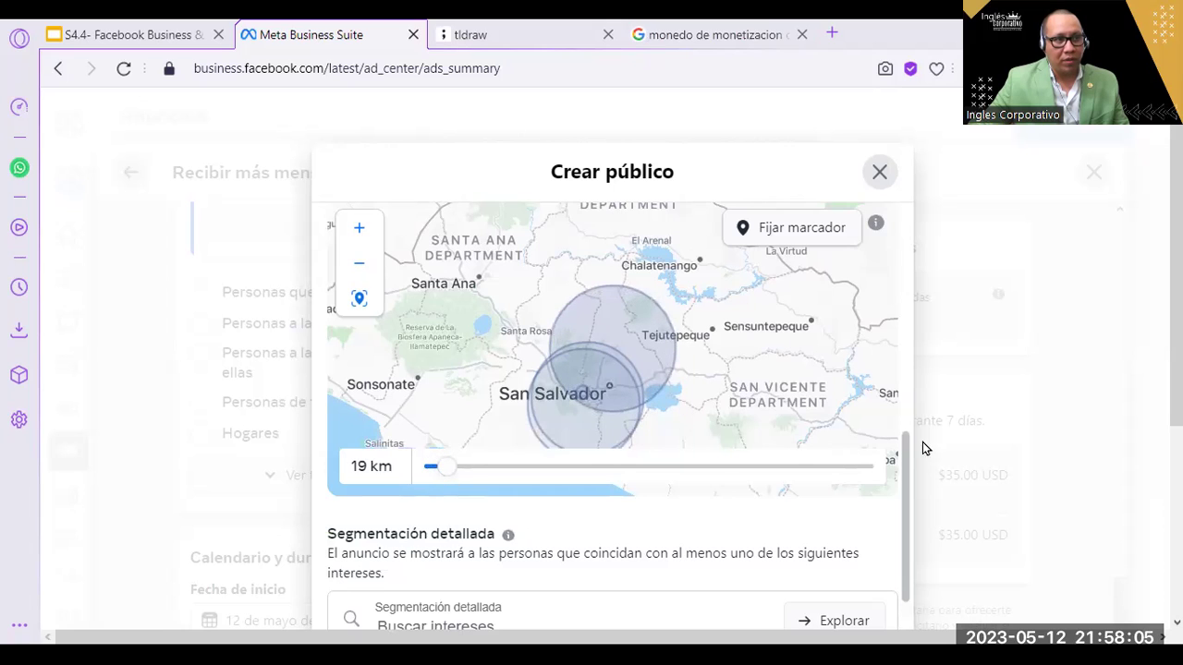
drag(906, 444, 908, 538)
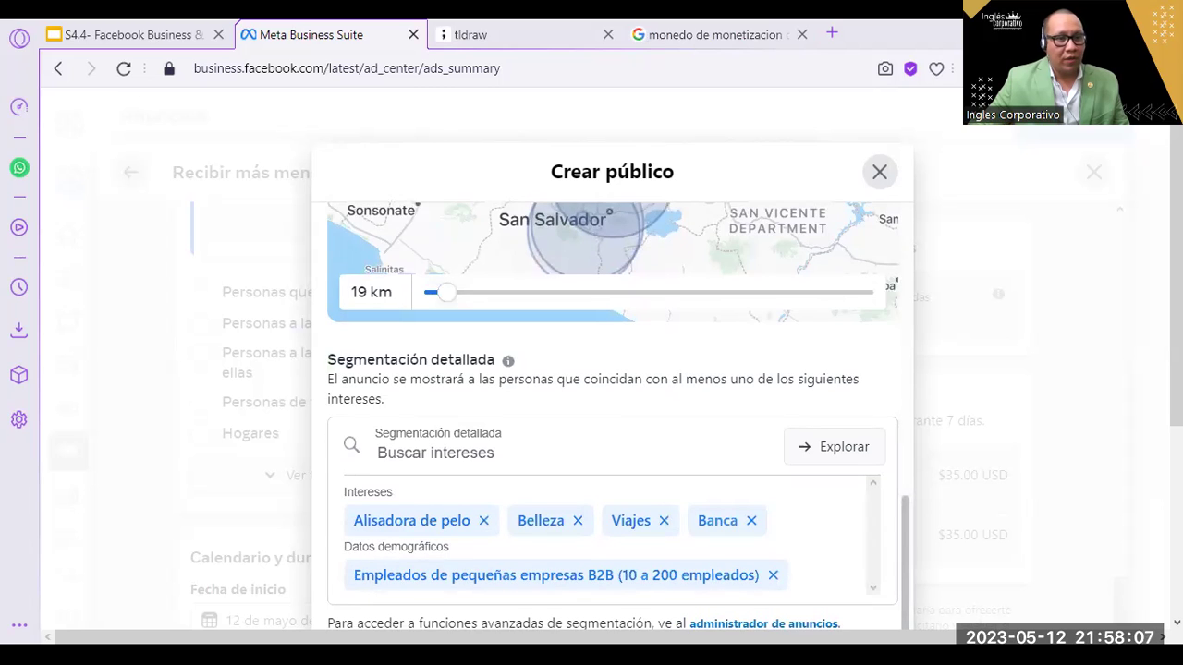
scroll(789, 520, down, 2)
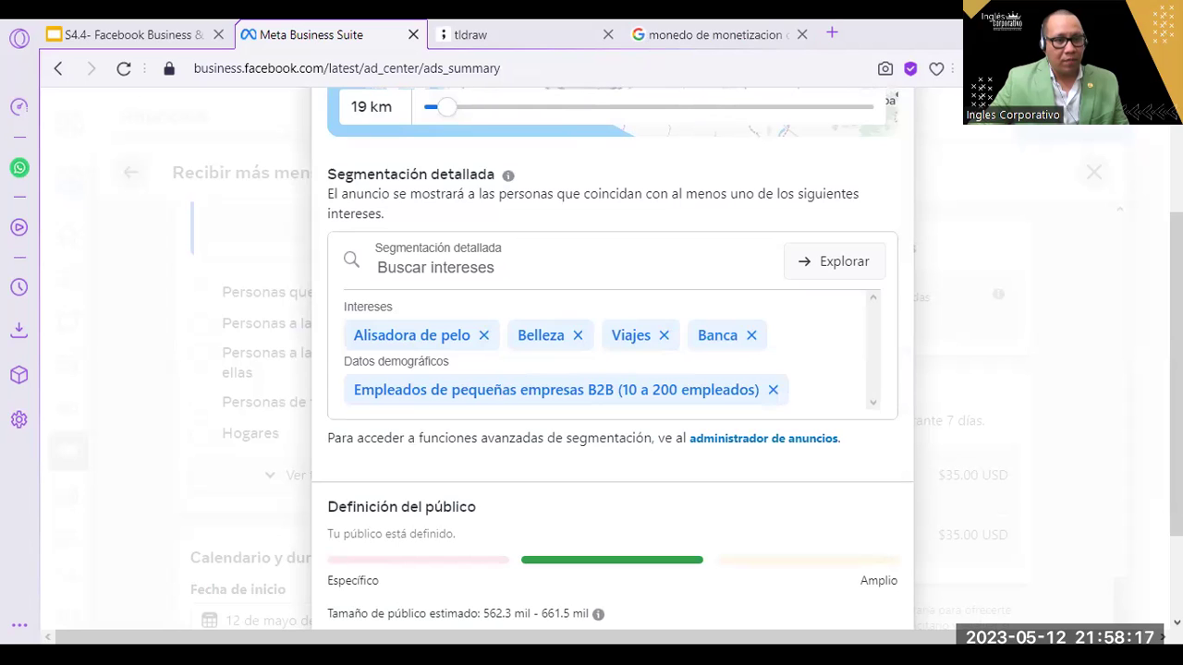
scroll(792, 556, down, 3)
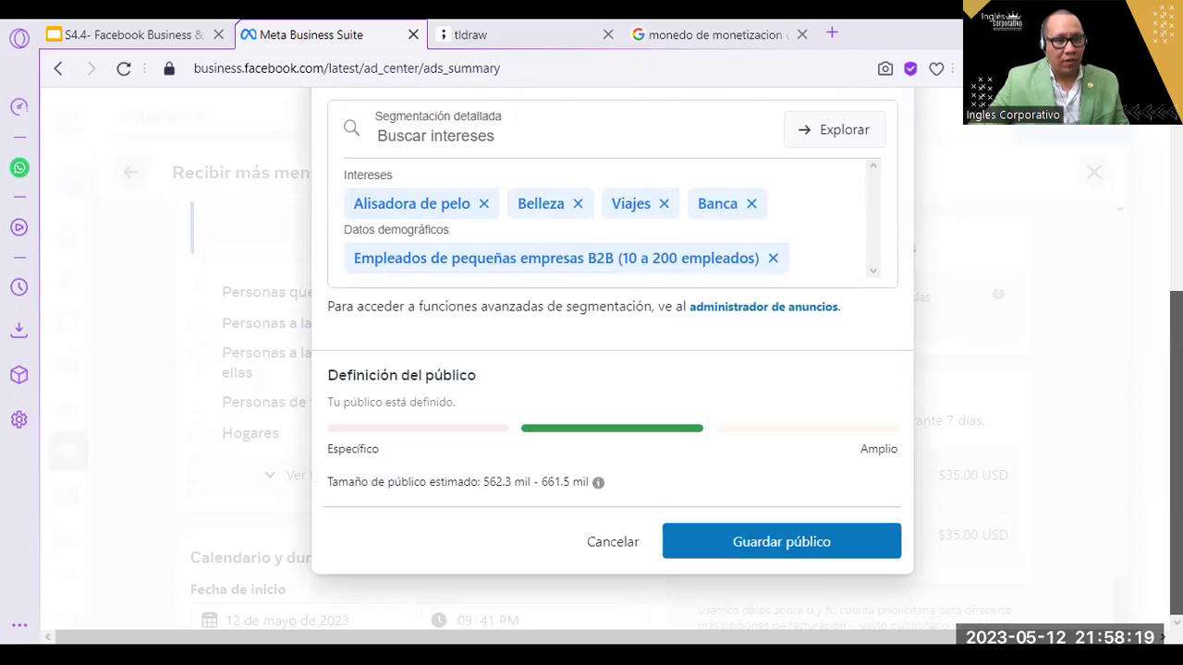
click(791, 555)
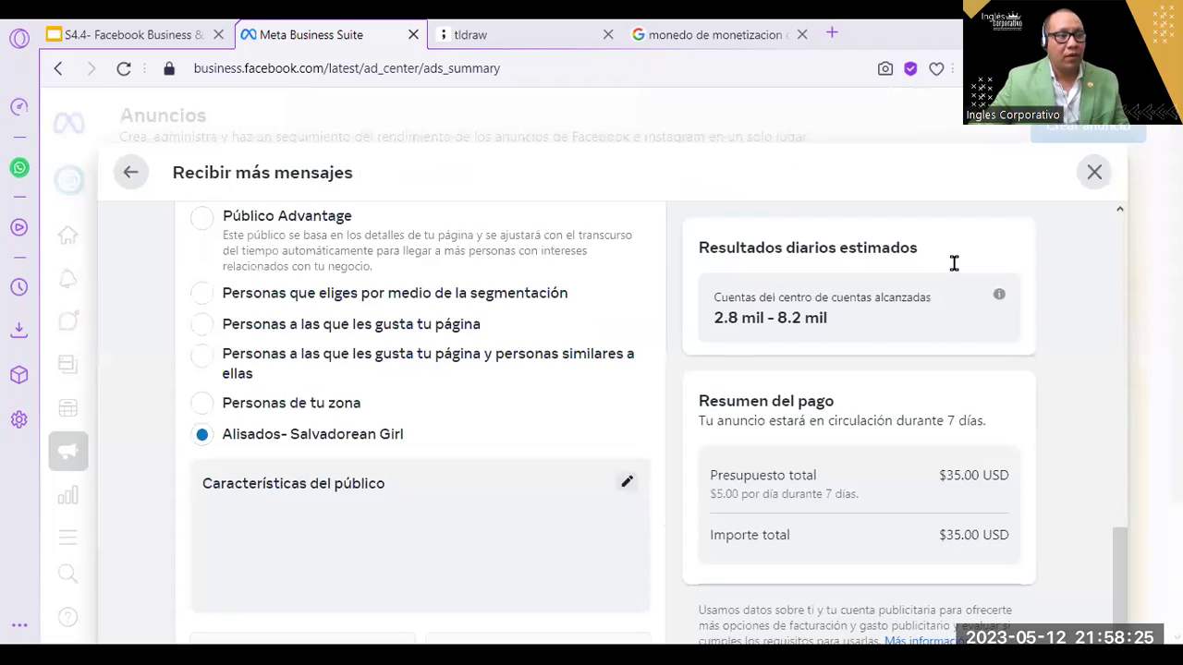
- Set the ad's duration to 4 days, ending on 16 de mayo de 2023
scroll(514, 506, down, 2)
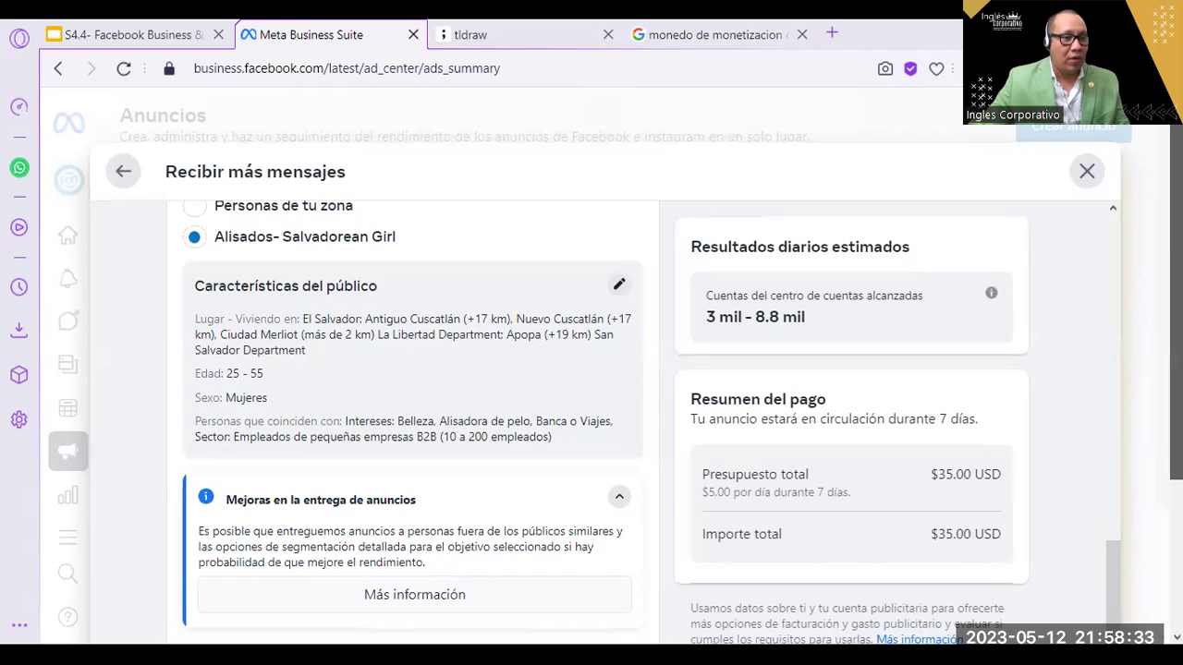
scroll(564, 486, down, 2)
scroll(675, 431, down, 3)
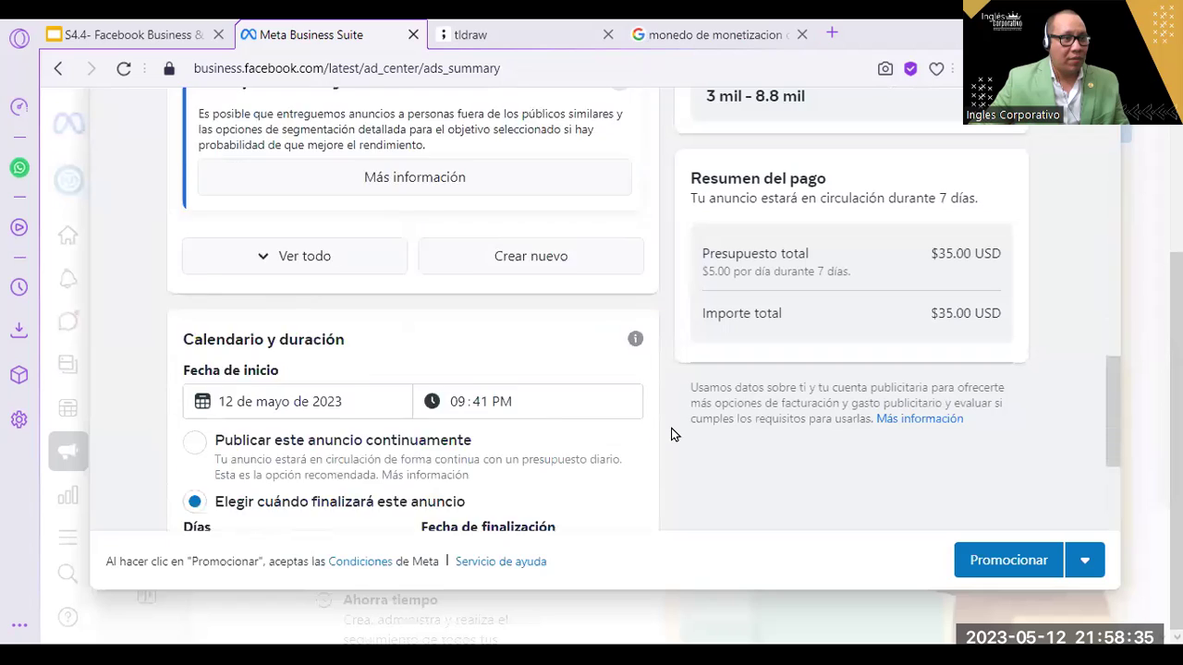
scroll(456, 456, down, 1)
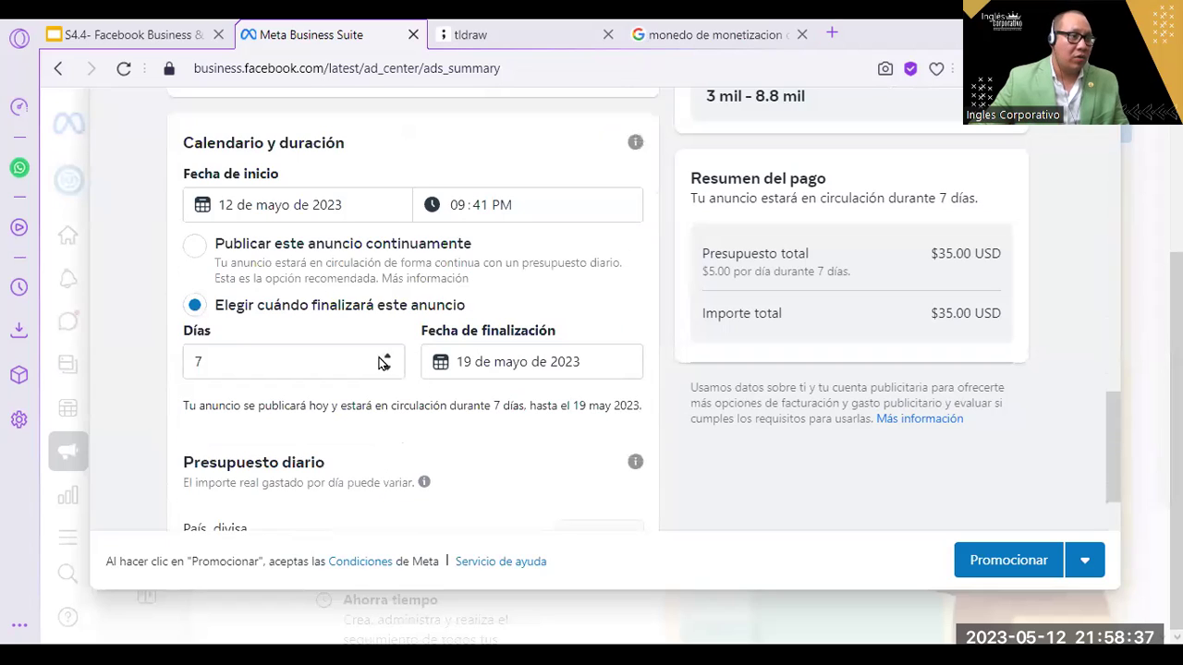
click(387, 370)
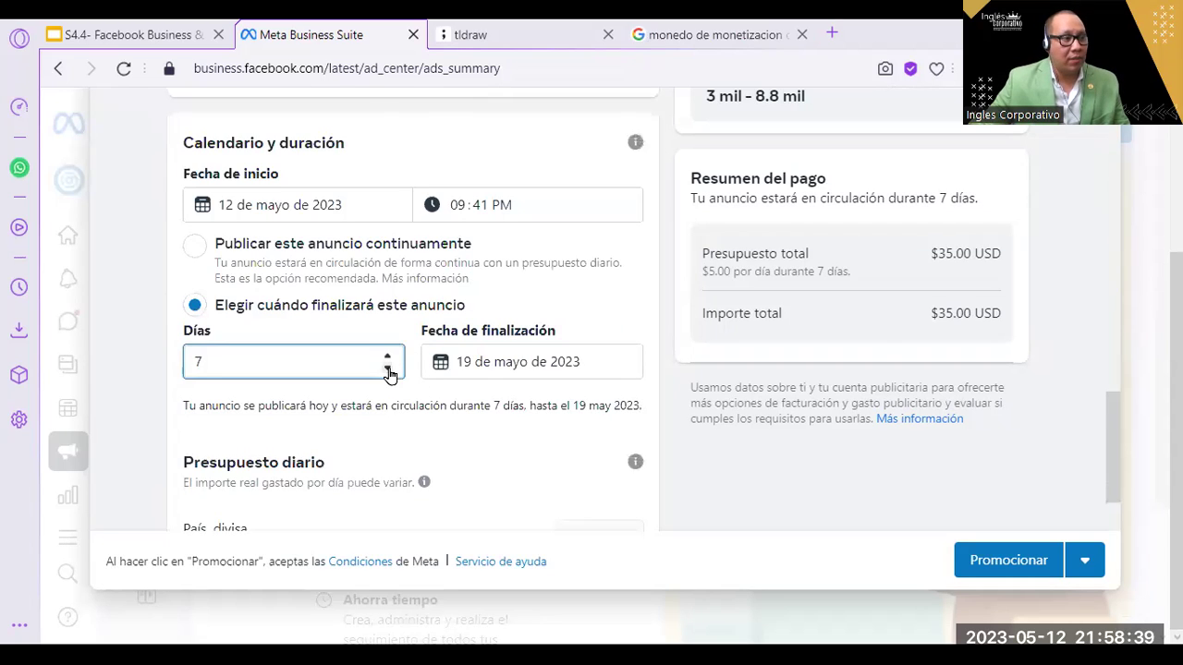
scroll(386, 370, down, 2)
click(386, 191)
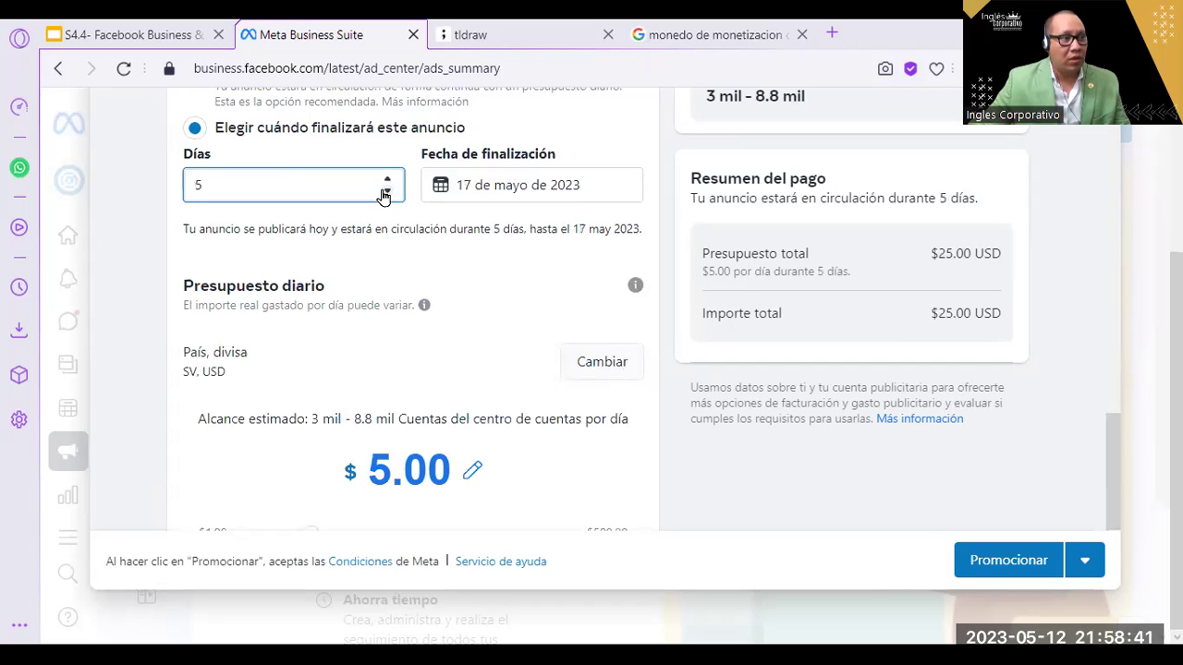
click(387, 191)
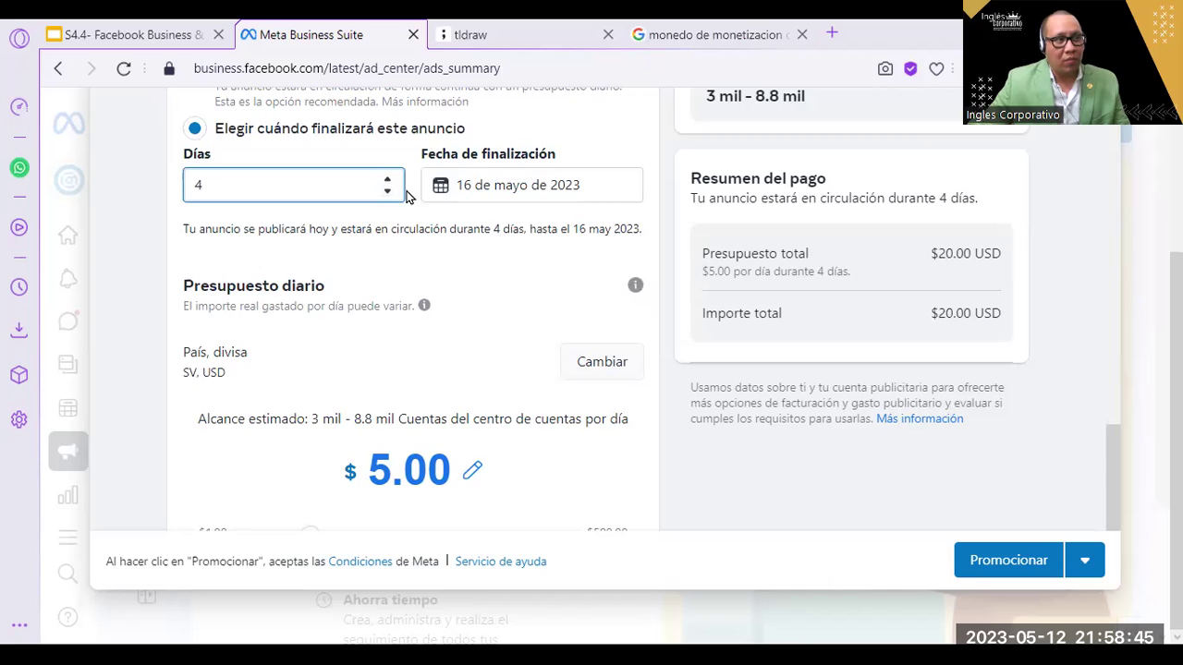
- Set the ad's daily budget to $6.00
scroll(387, 192, up, 1)
scroll(398, 208, down, 1)
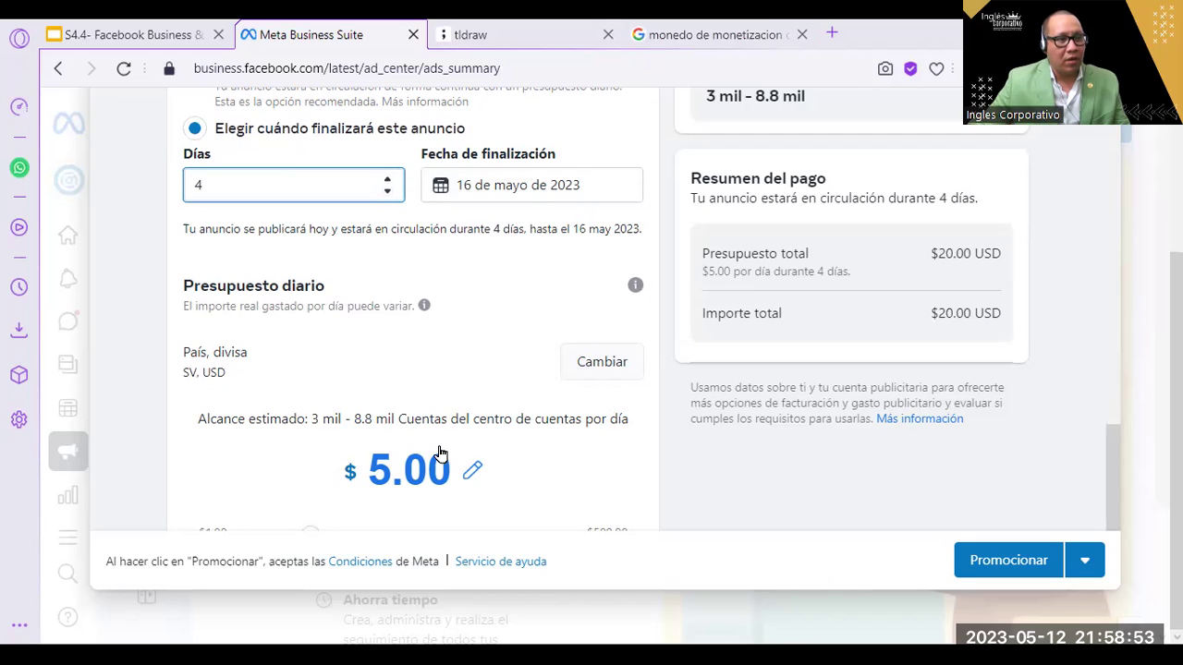
drag(1108, 461, 1116, 511)
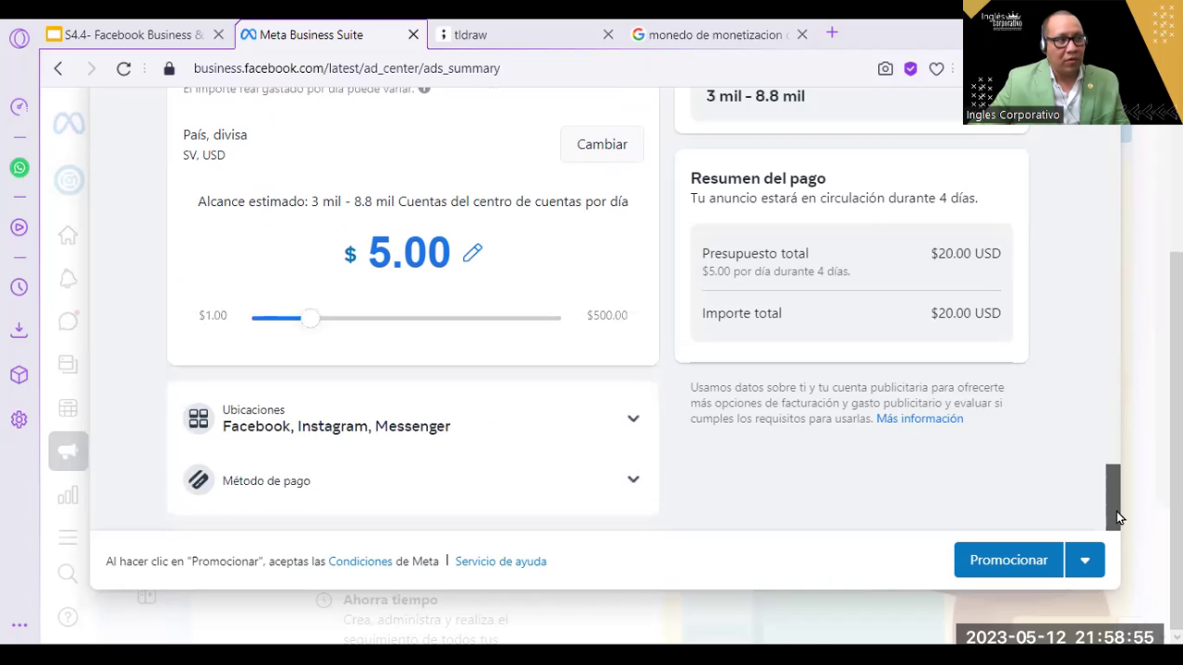
drag(279, 324, 339, 323)
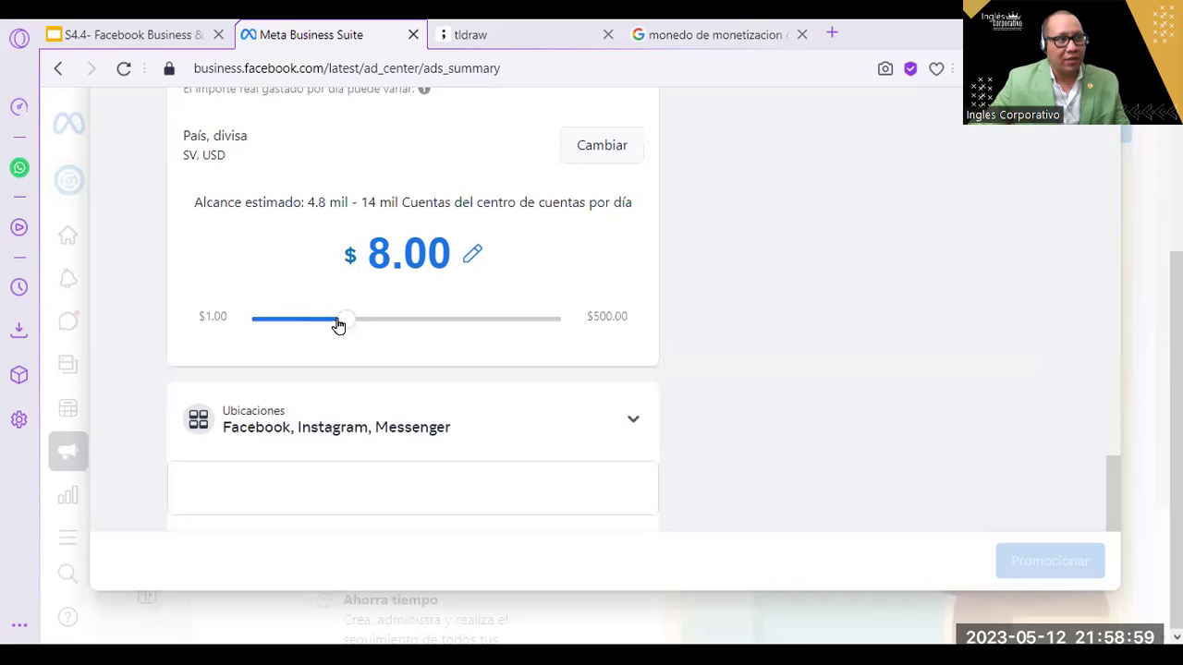
click(318, 324)
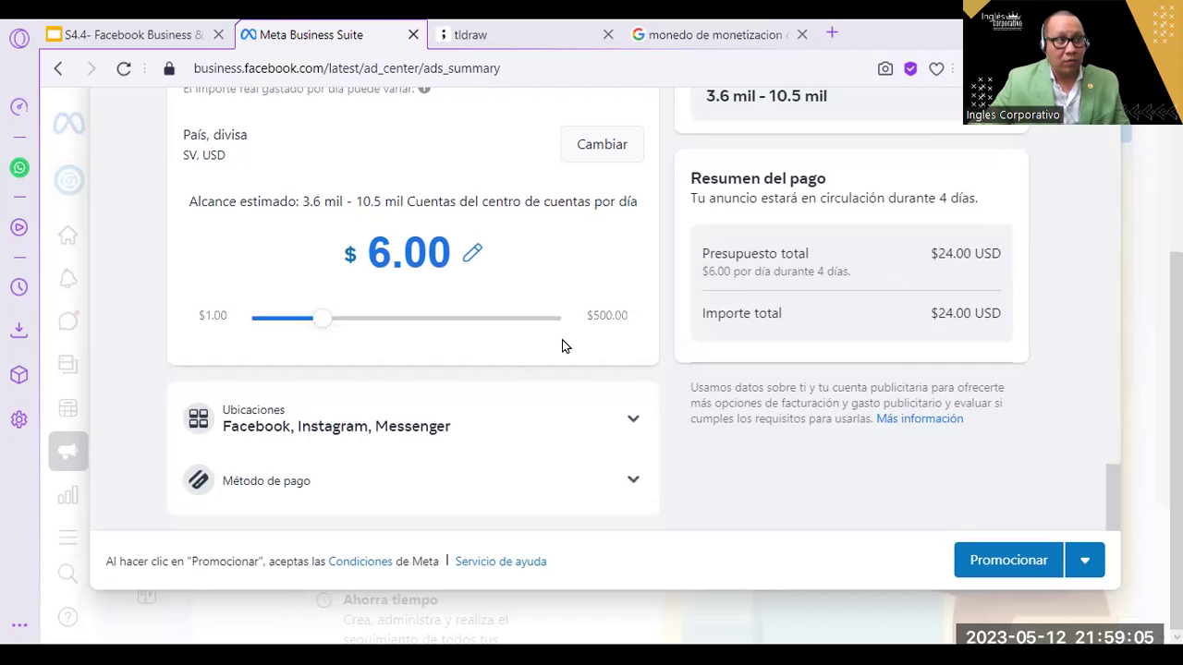
- Review the ad's audience characteristics, schedule, daily budget and payment summary
scroll(1118, 485, up, 1)
scroll(1110, 481, up, 5)
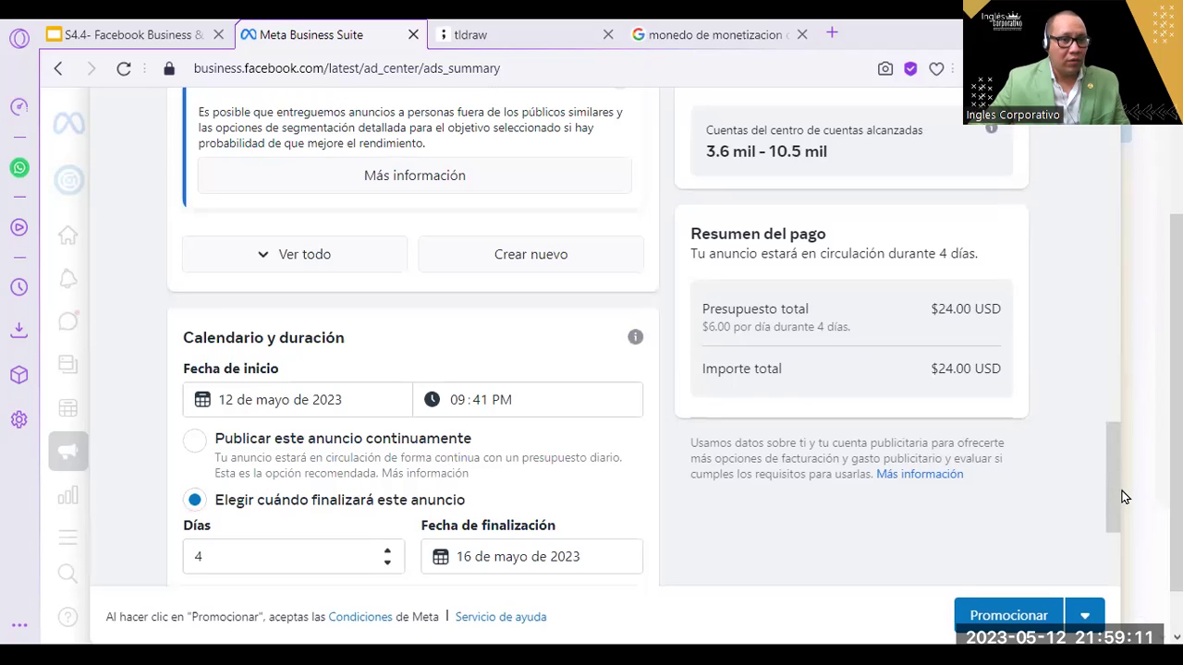
drag(1113, 464, 1126, 529)
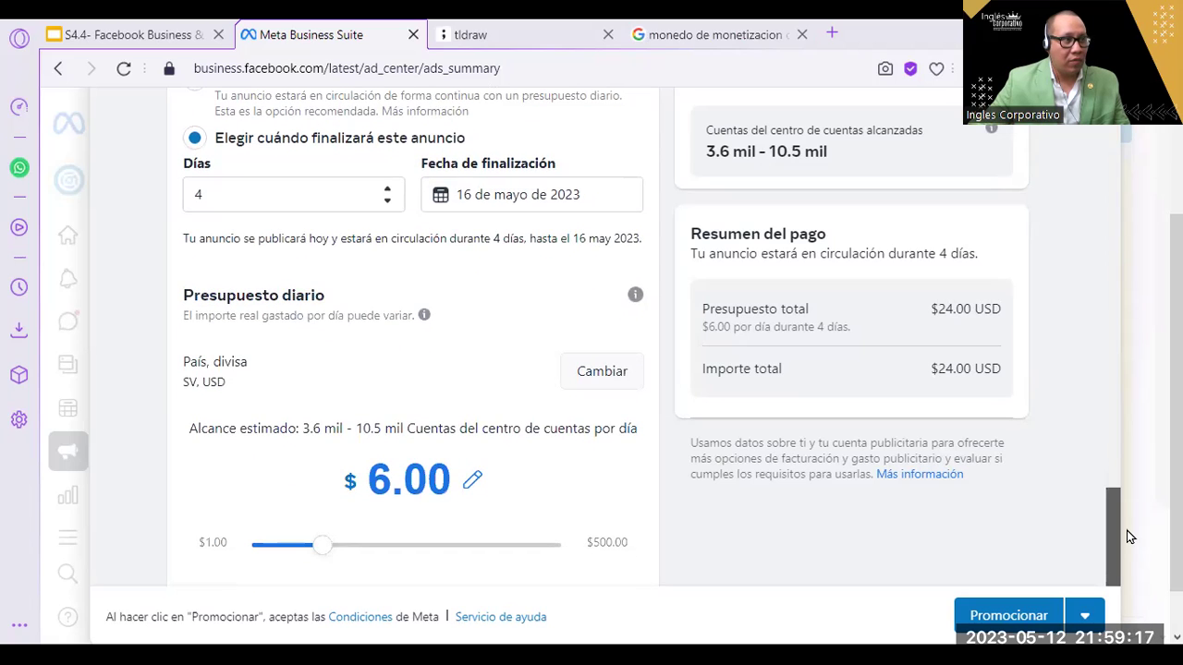
drag(1126, 537, 1130, 572)
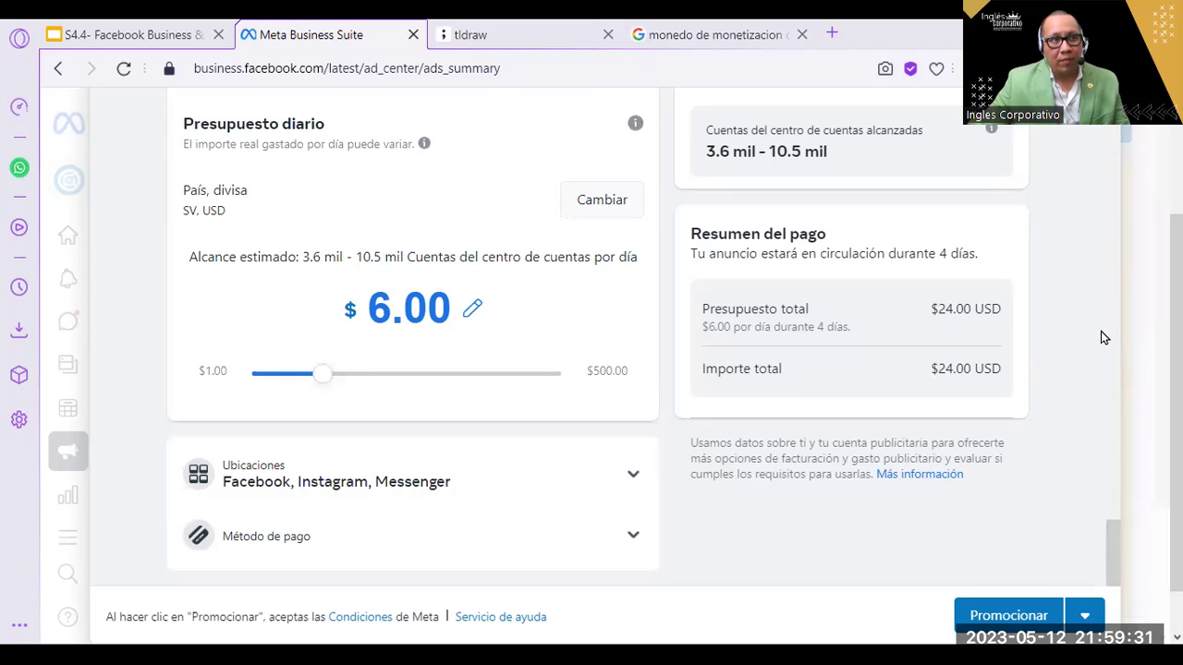
key(alt+s)
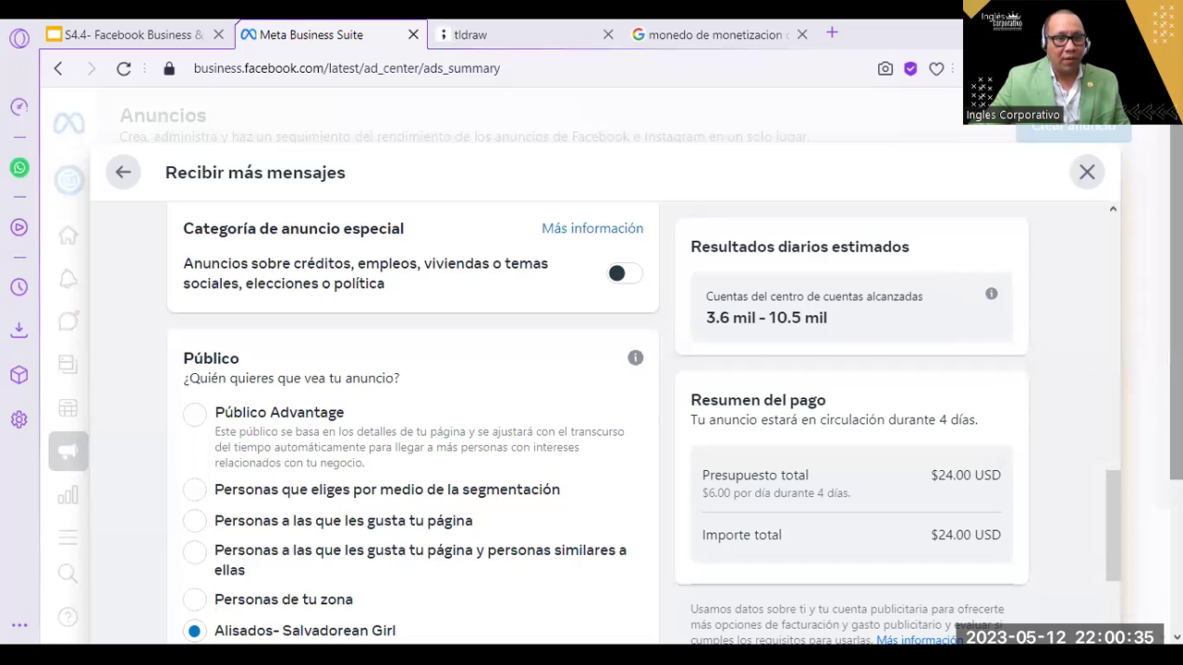
scroll(1134, 342, down, 3)
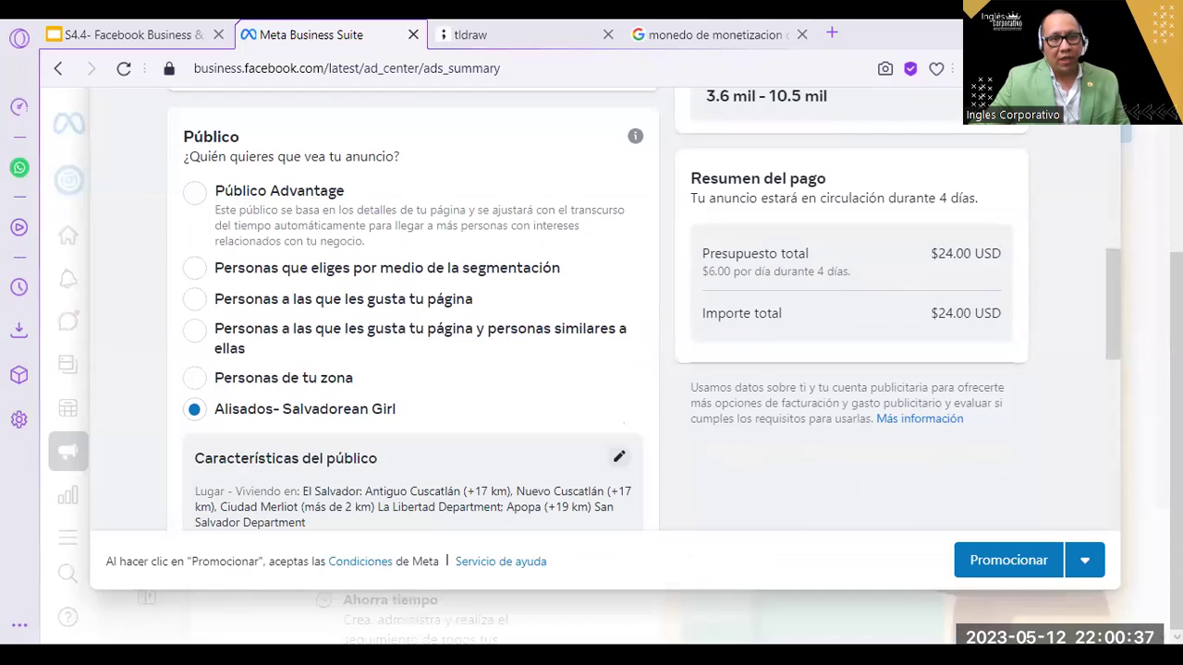
drag(1118, 333, 1127, 559)
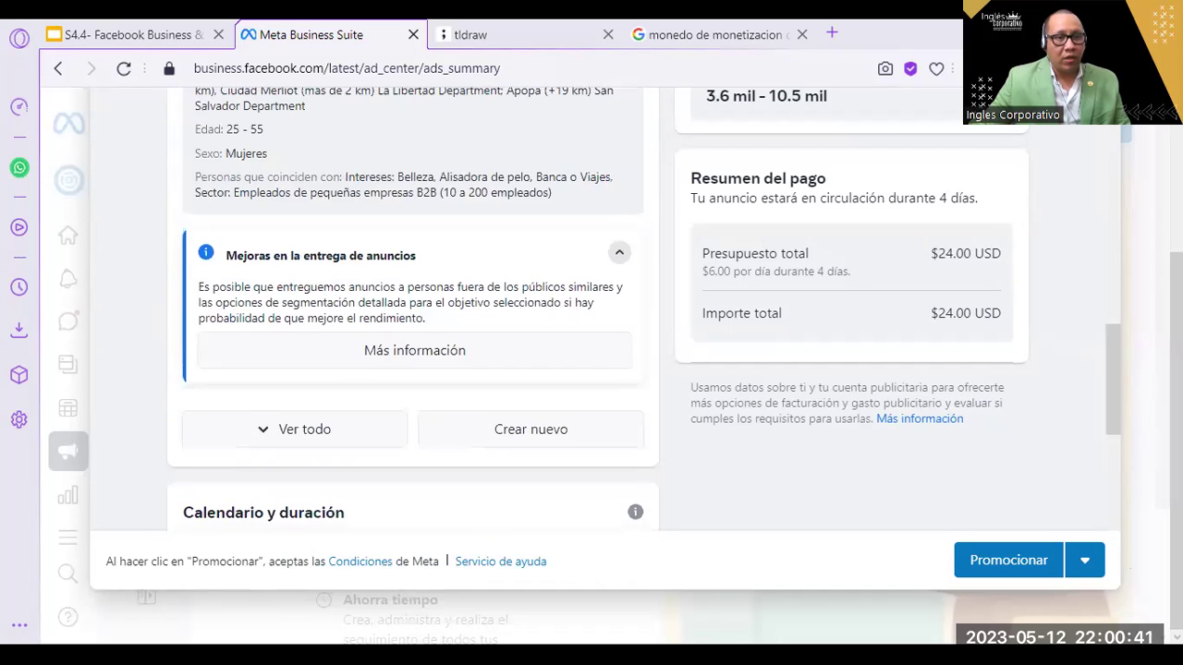
scroll(601, 370, up, 3)
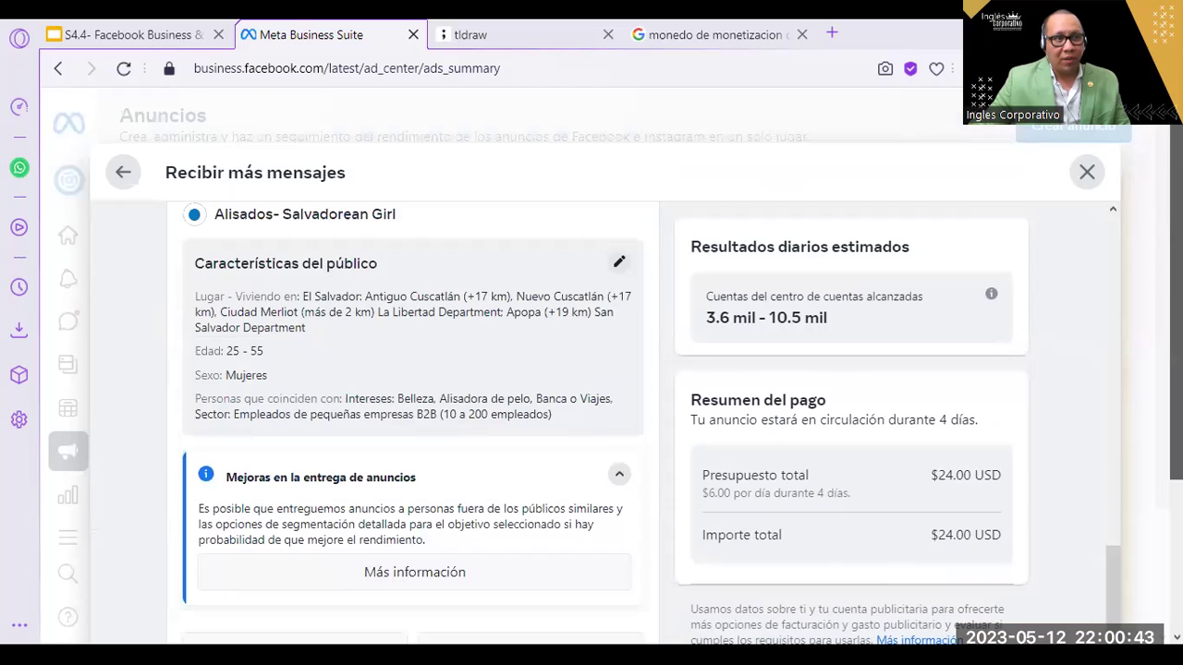
drag(1116, 566, 1143, 628)
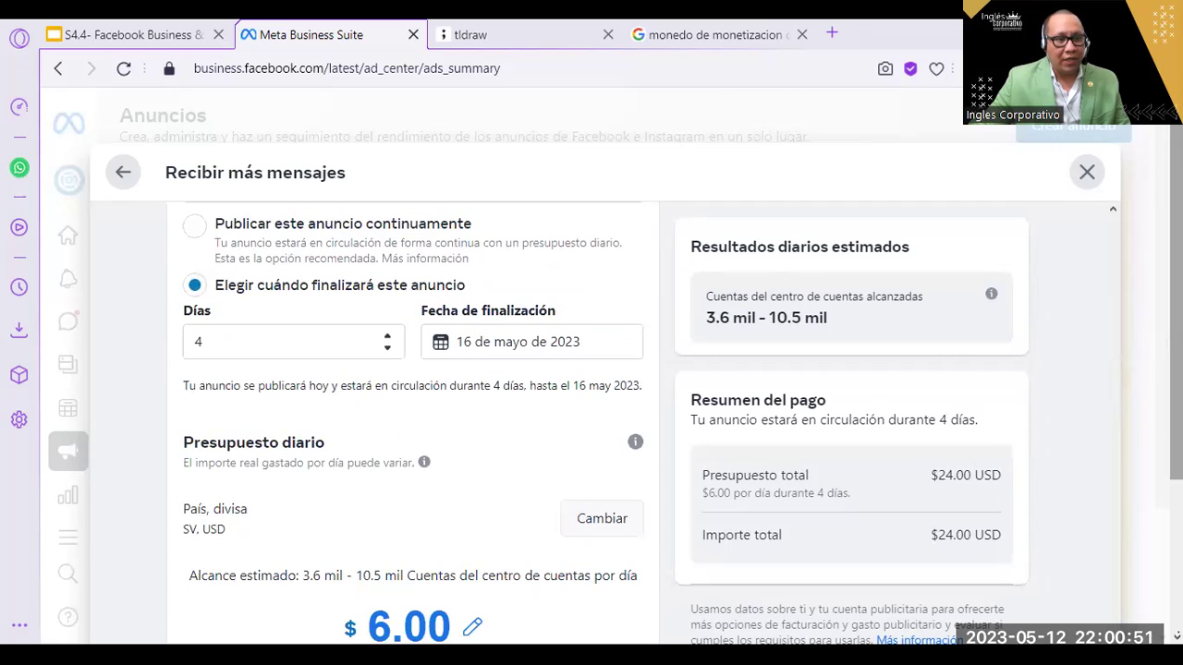
scroll(1098, 520, down, 4)
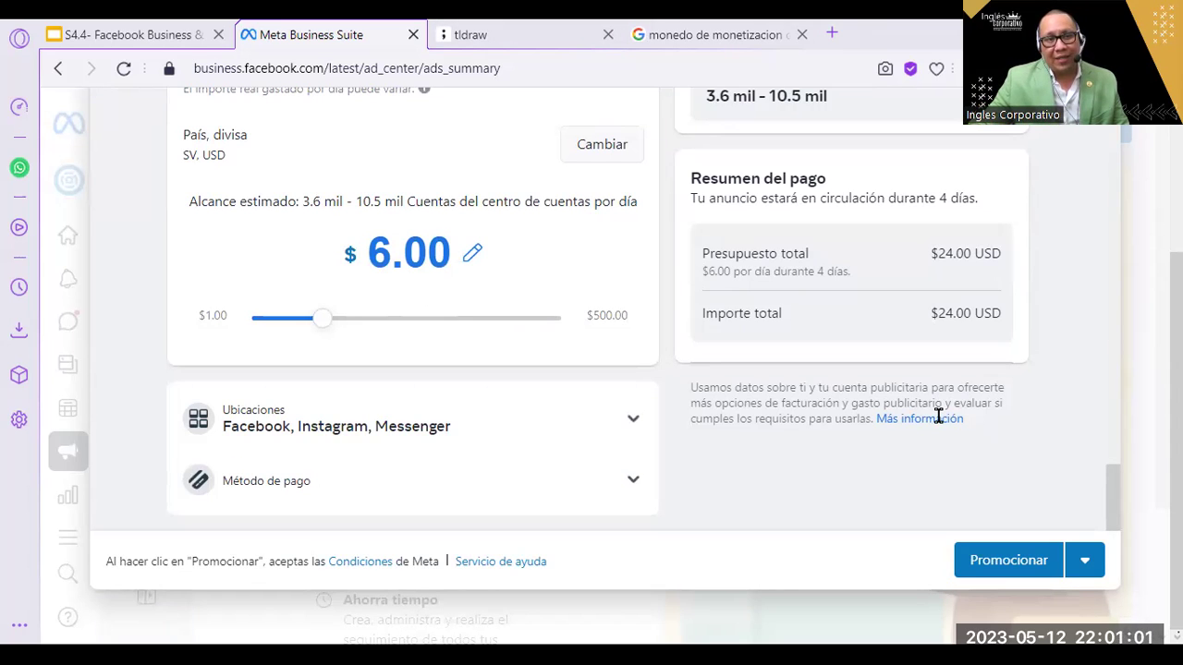
- Look back over the whole ad form, including the schedule, description, media, title and messaging apps
mouse_move(1113, 499)
mouse_down()
mouse_move(1118, 429)
mouse_move(1141, 507)
mouse_move(1147, 475)
mouse_move(1143, 454)
mouse_move(1116, 440)
mouse_move(1126, 507)
mouse_up()
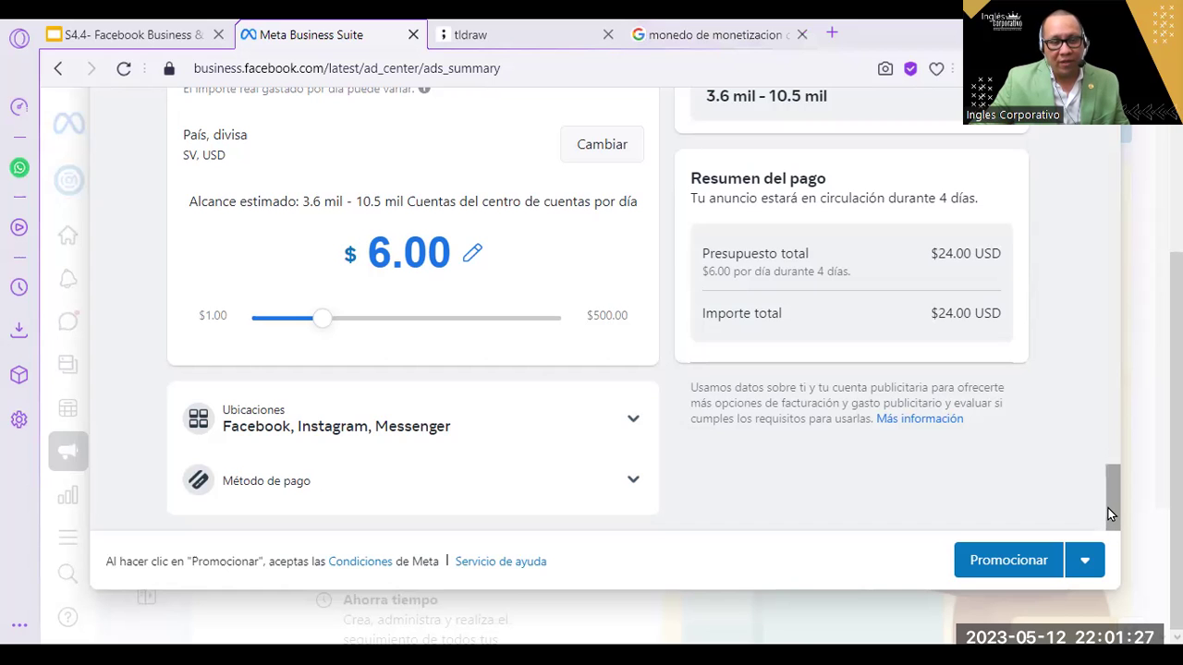
drag(1108, 510, 1113, 403)
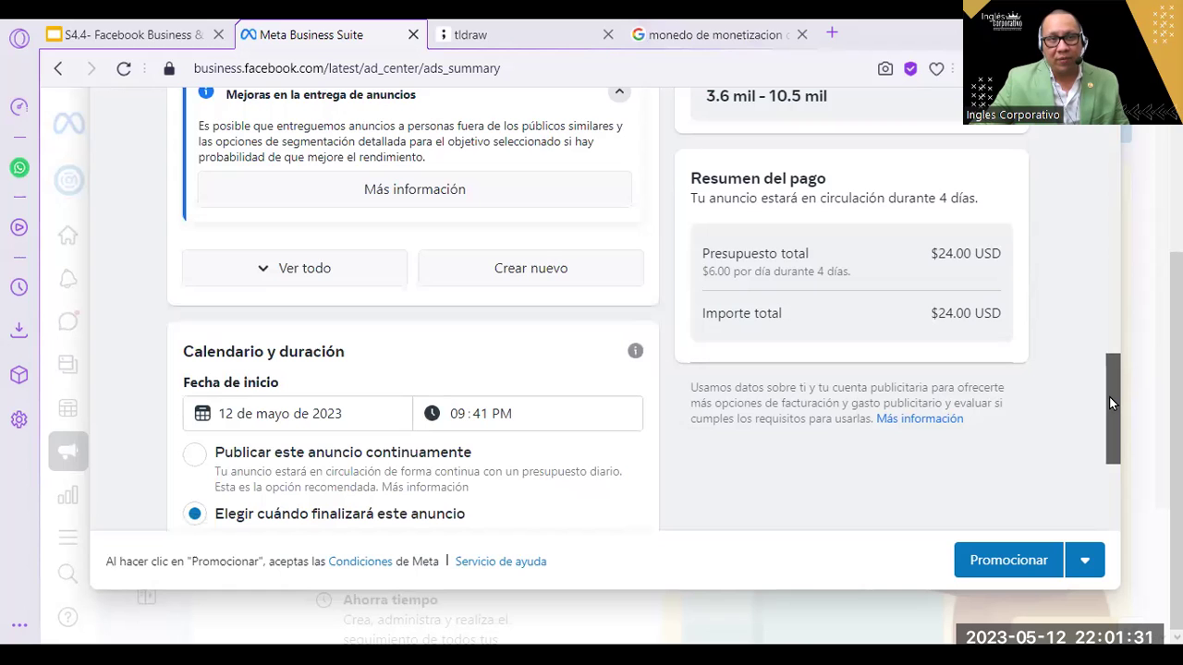
drag(1111, 403, 1120, 185)
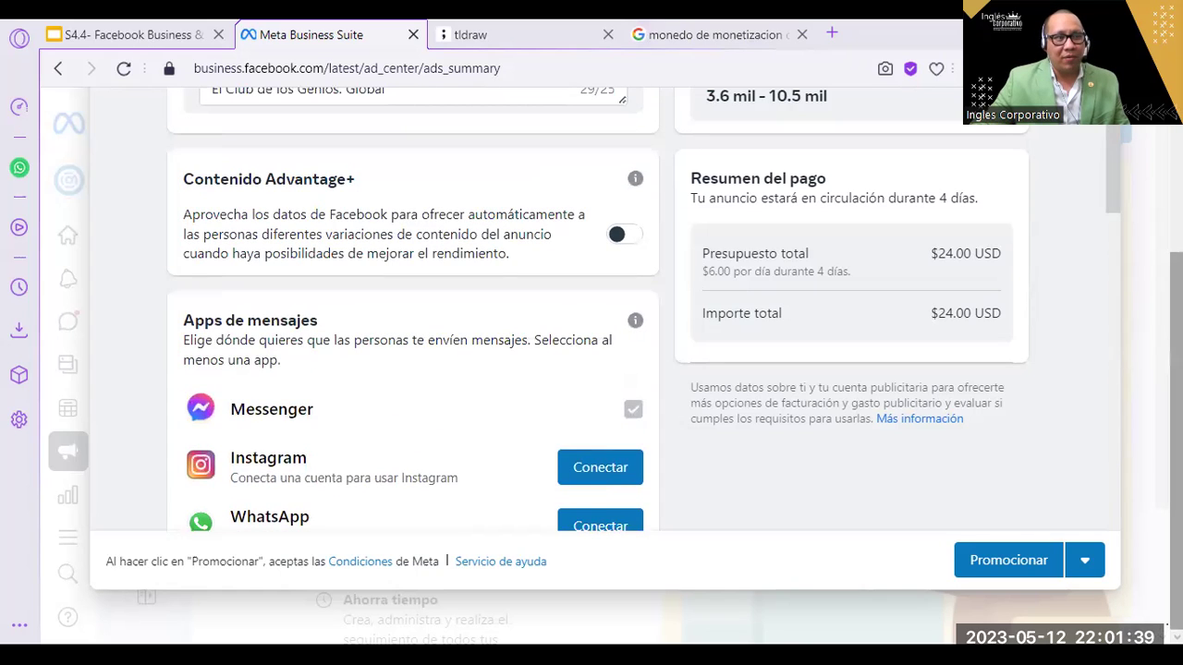
scroll(1106, 354, up, 5)
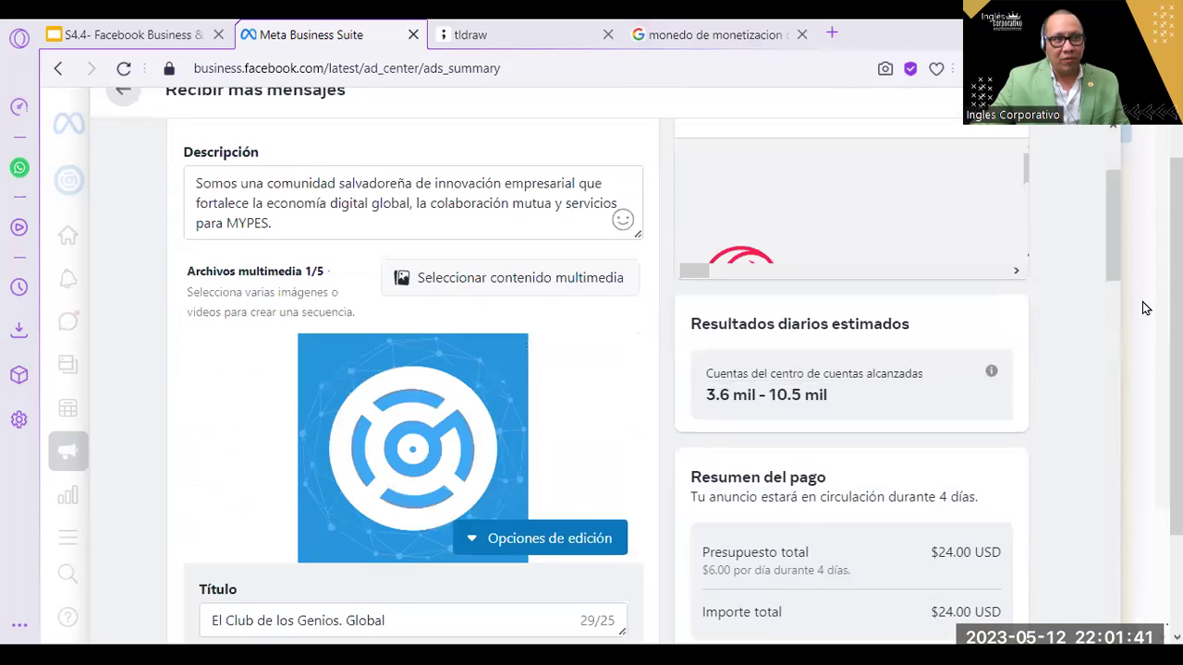
scroll(550, 256, up, 3)
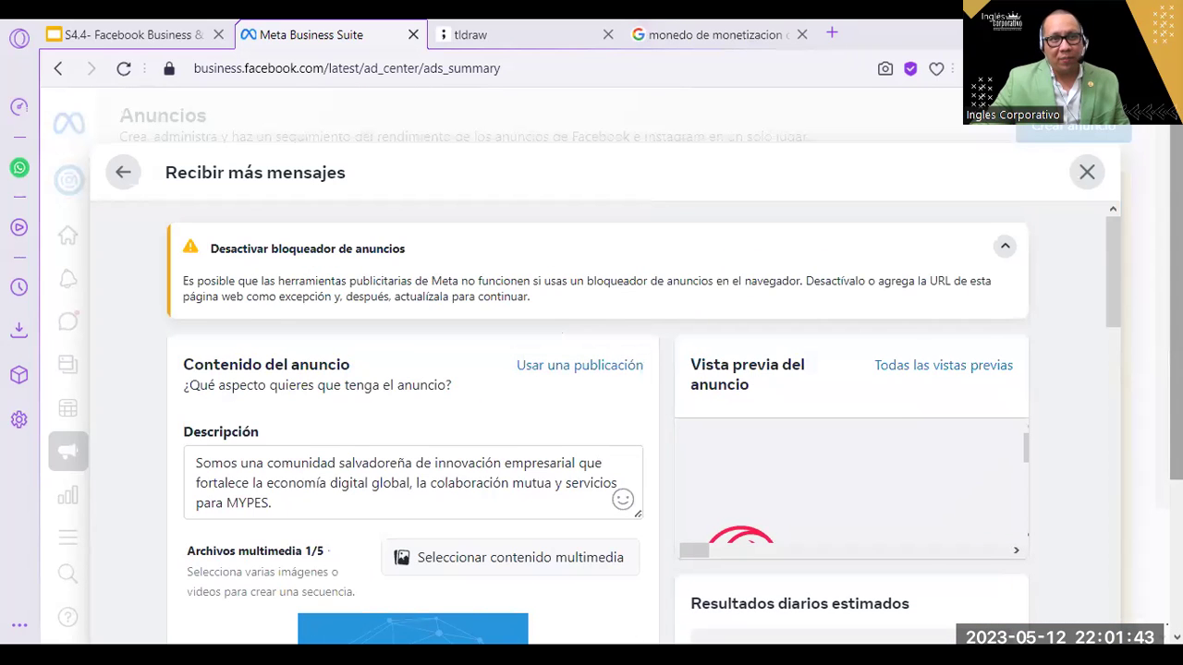
drag(1114, 283, 1114, 442)
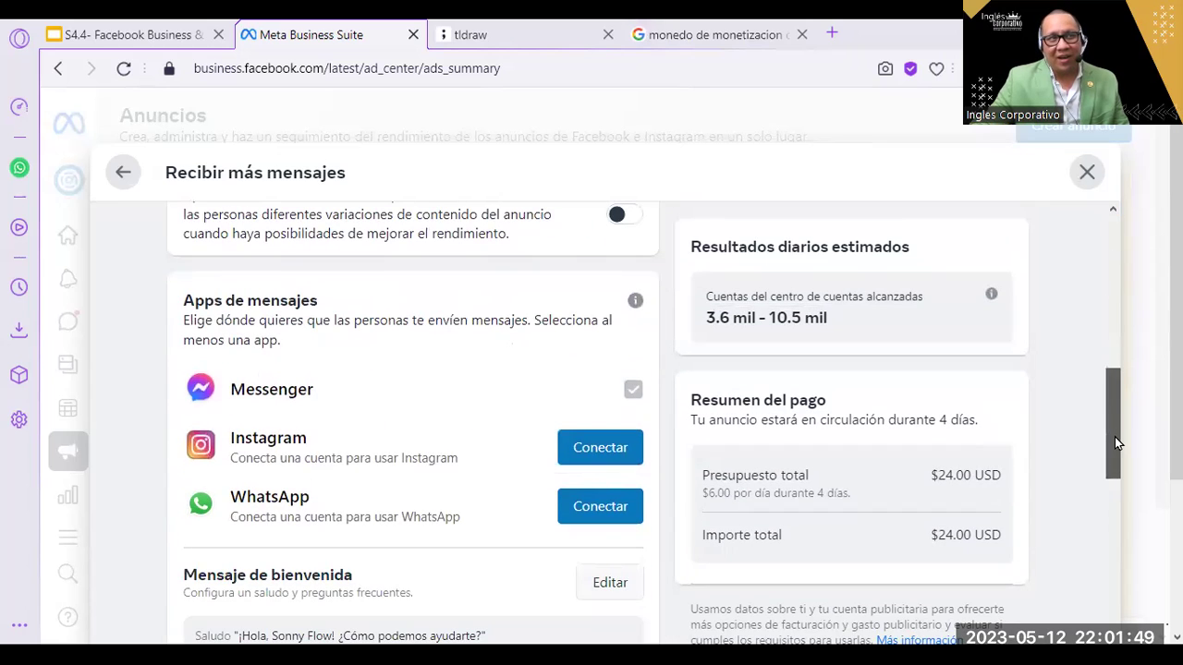
- Switch to Google, search for "revolucion 5.0" and look through the results
click(730, 34)
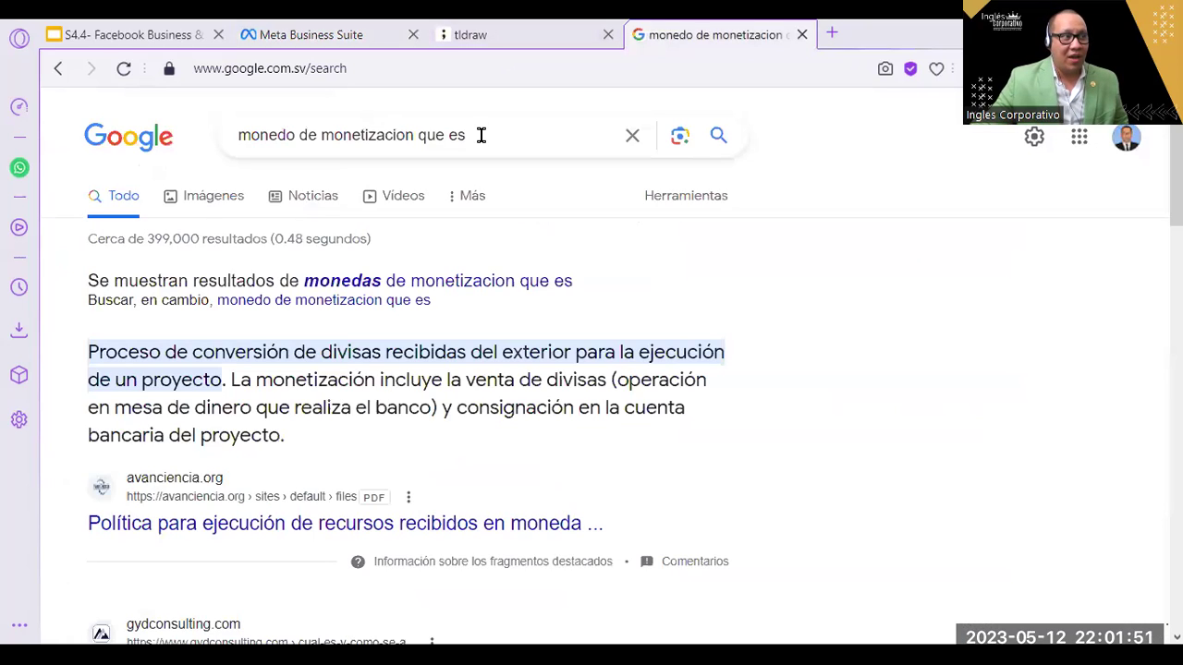
text(revolucion)
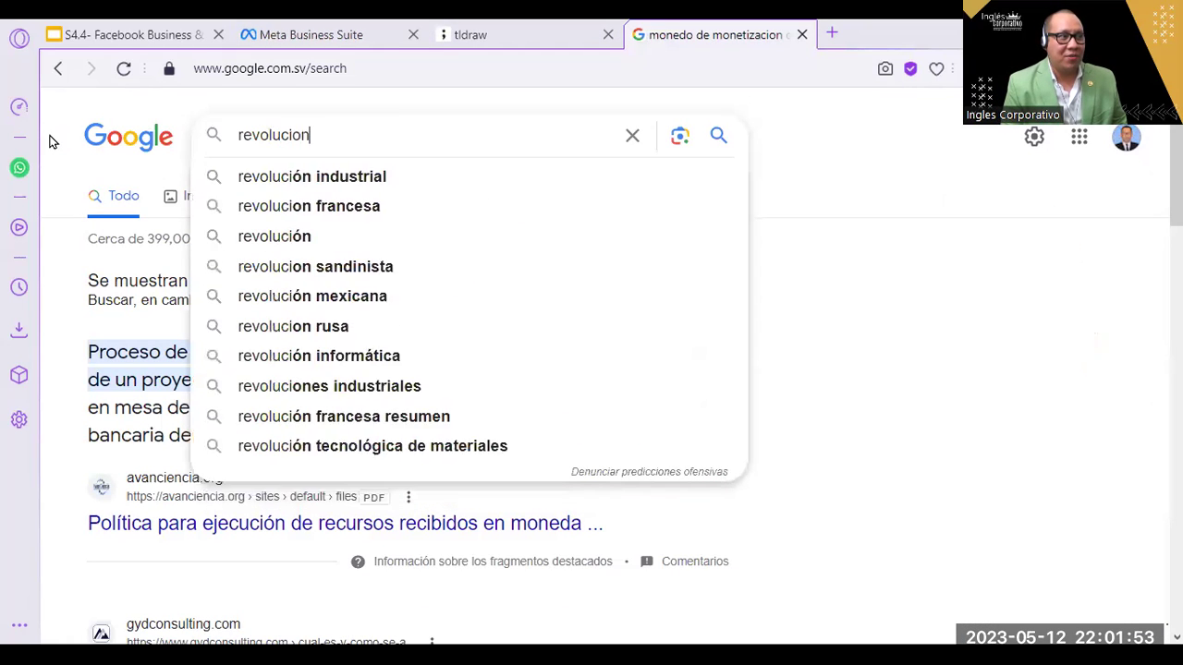
text( 5.0)
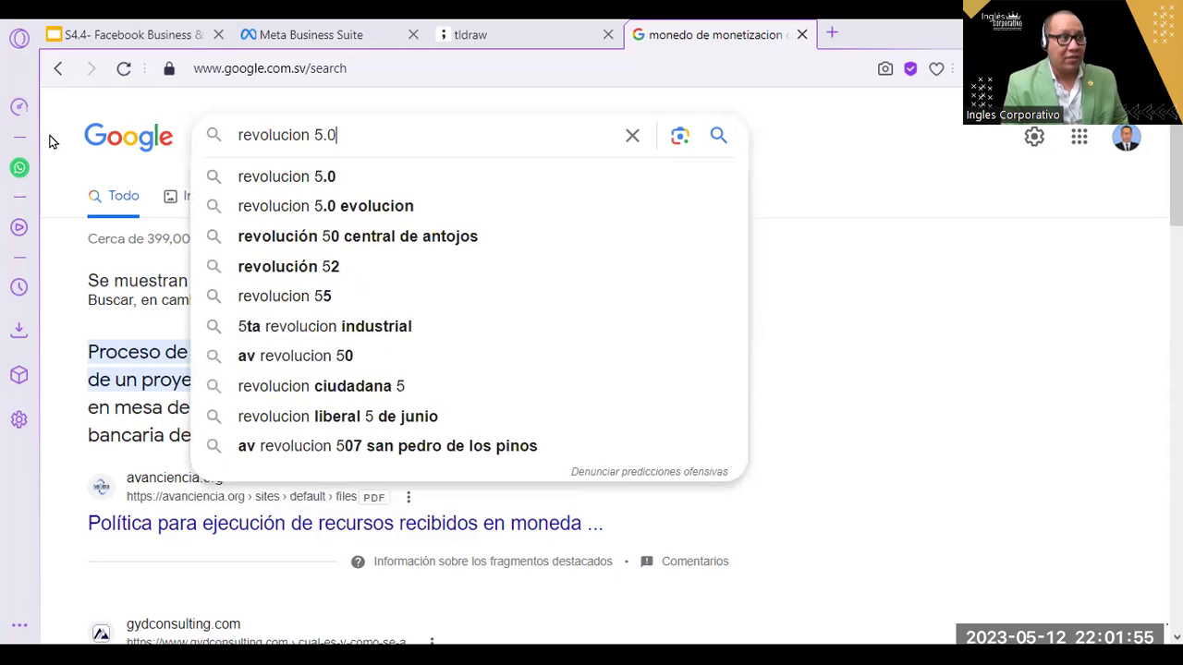
key(Return)
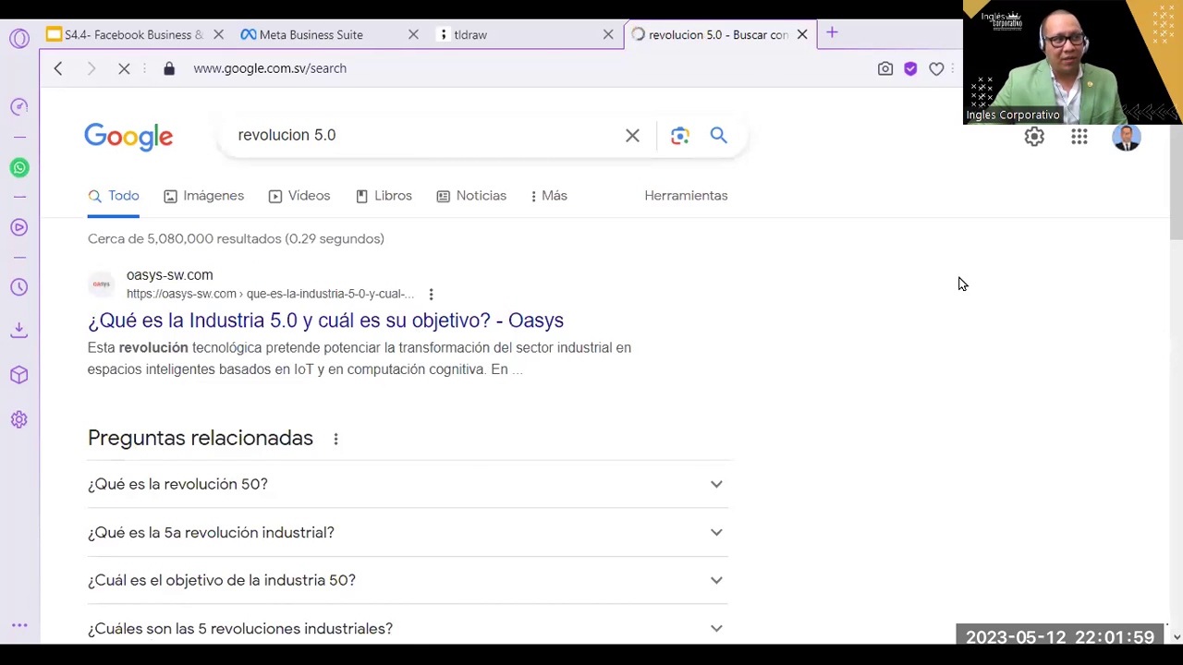
scroll(1175, 277, down, 6)
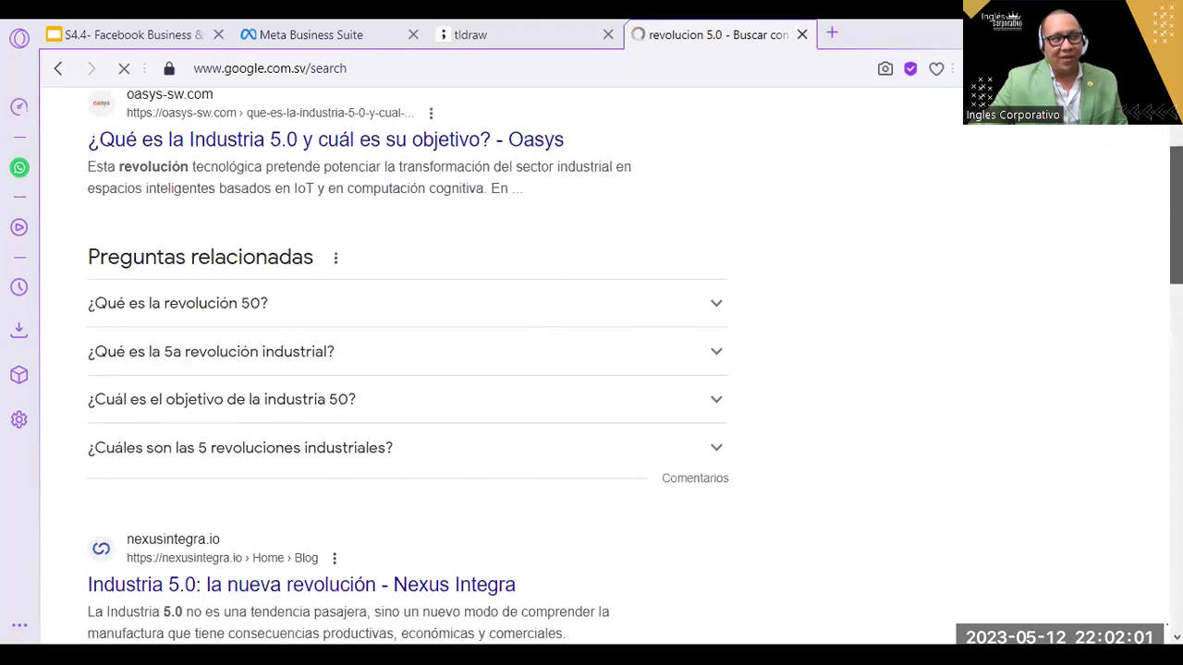
scroll(610, 369, down, 2)
scroll(610, 369, up, 2)
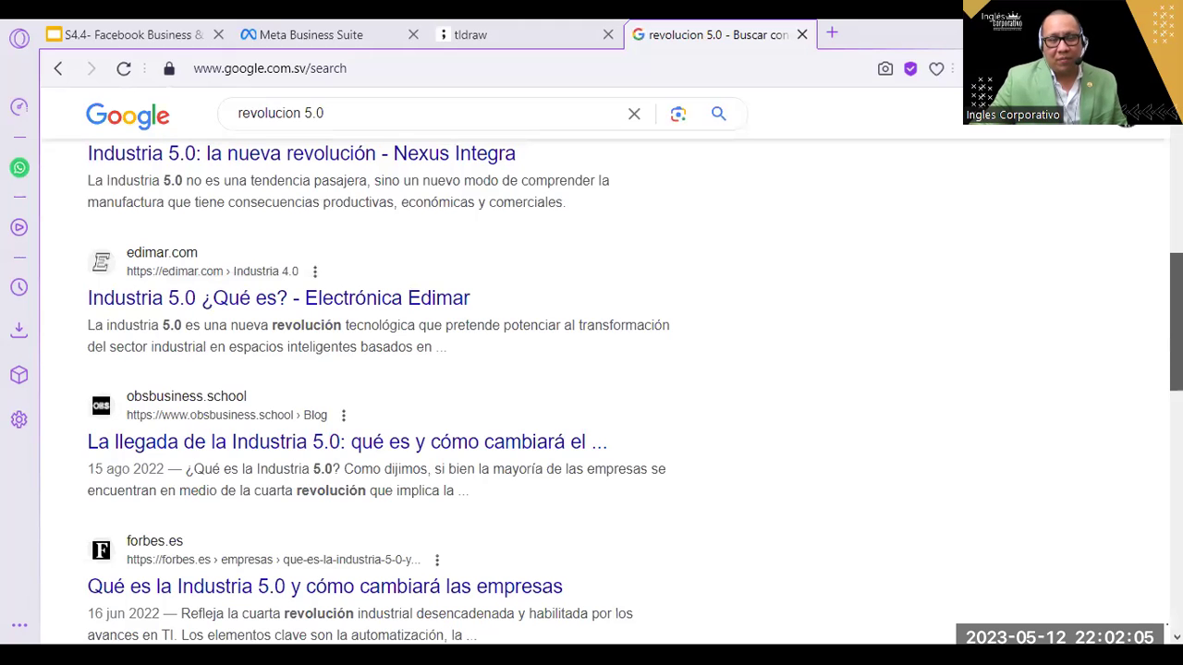
scroll(610, 369, up, 6)
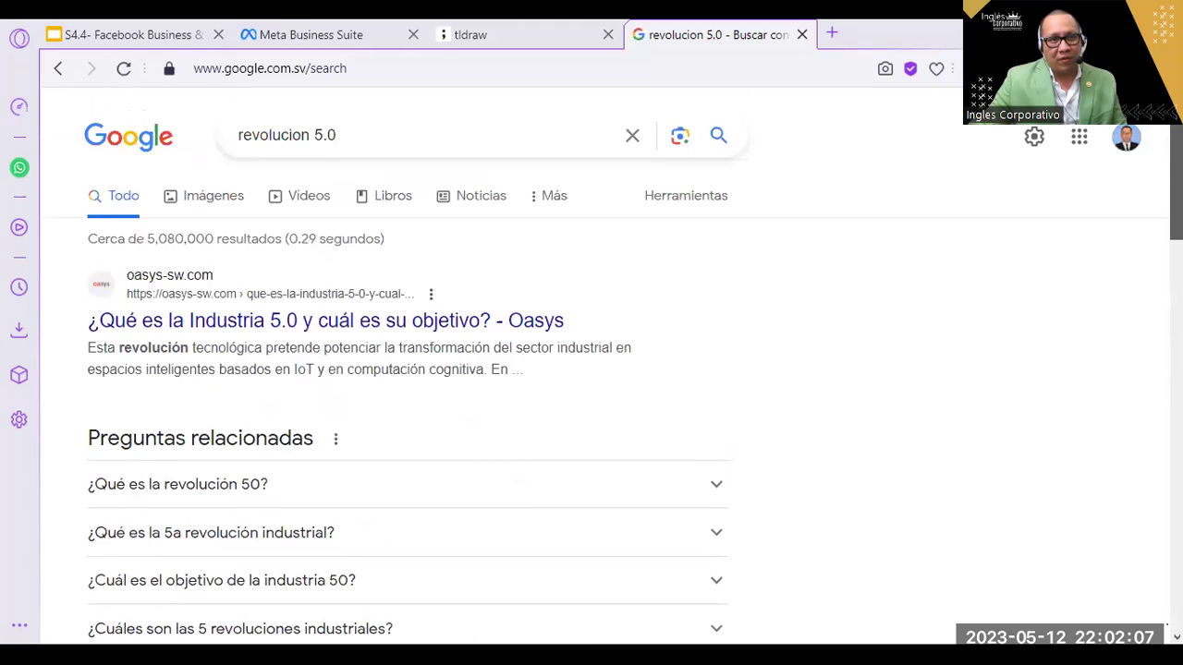
scroll(609, 370, down, 6)
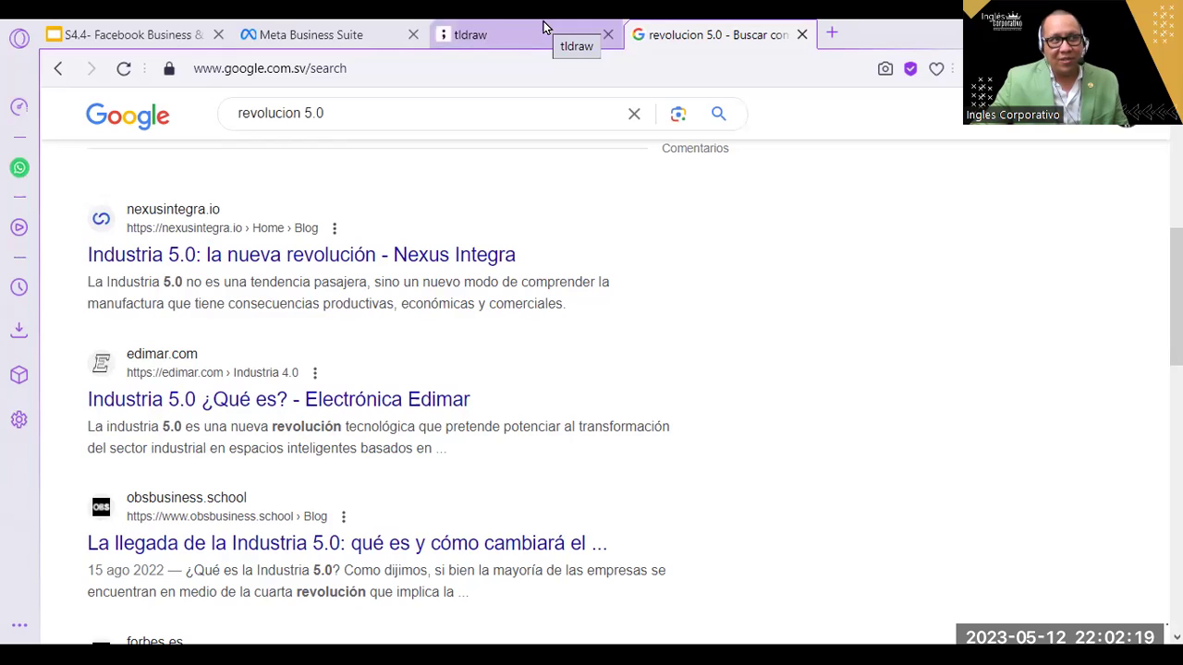
- Search Google for "vacios de mercado"
drag(415, 114, 5, 109)
text(v)
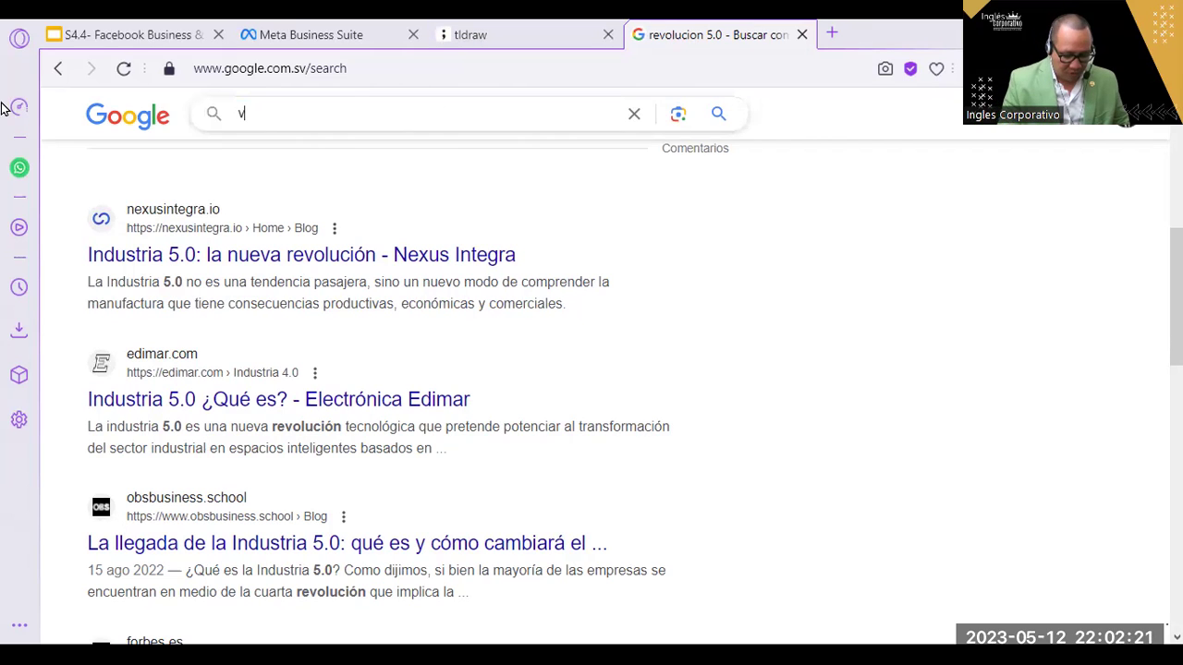
text(acios de mercado)
key(Return)
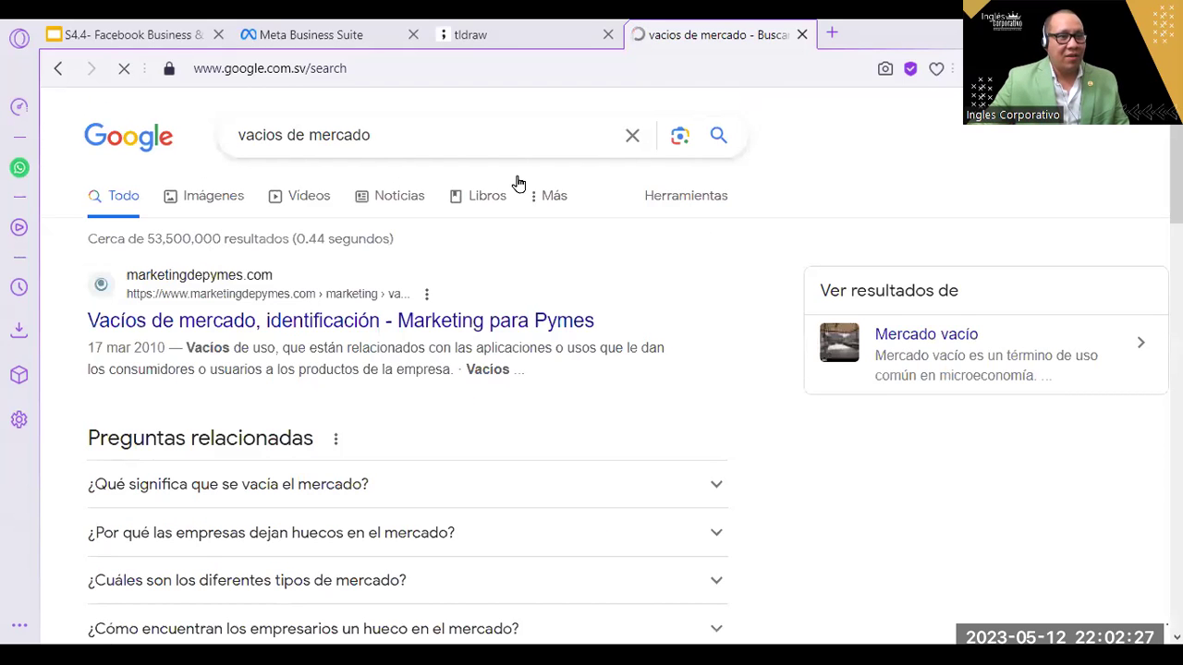
click(489, 135)
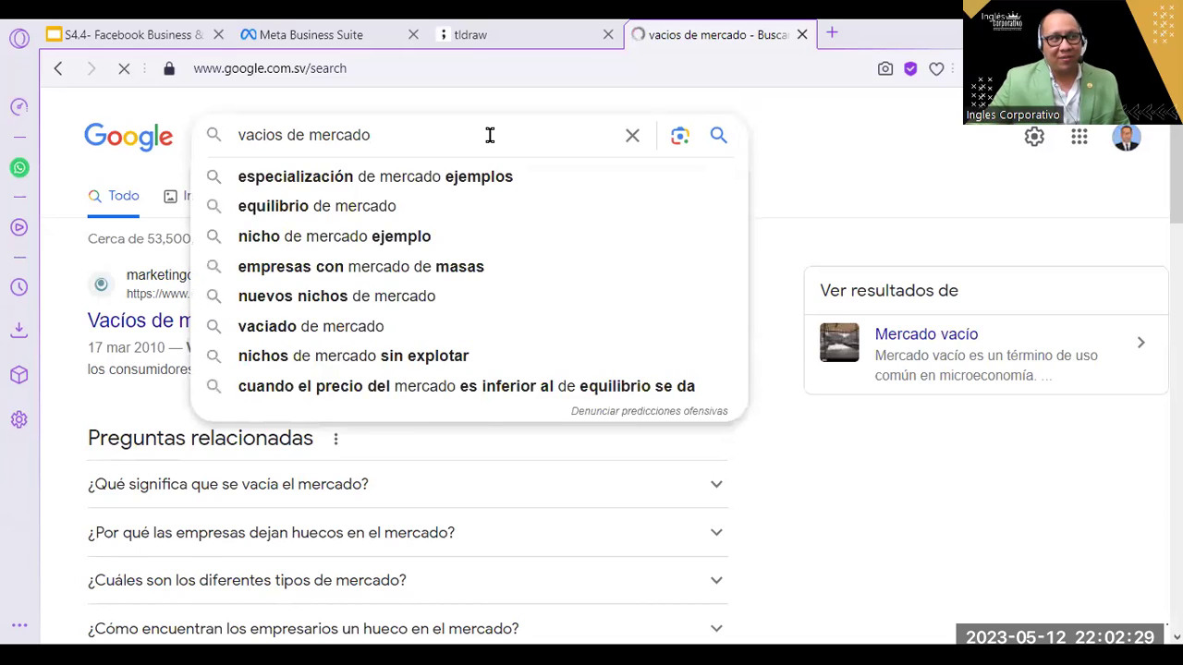
- Return to the Meta Business Suite ad form and review its welcome message, special category, audience, schedule, daily budget and payment summary
click(372, 27)
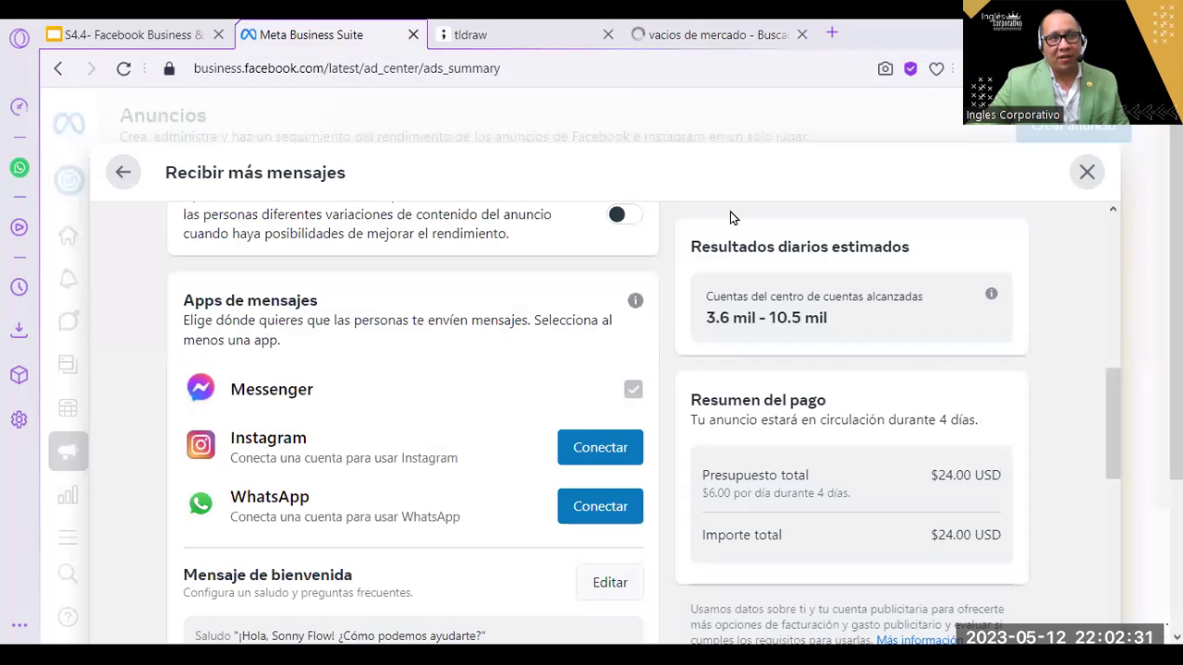
drag(1116, 424, 1146, 629)
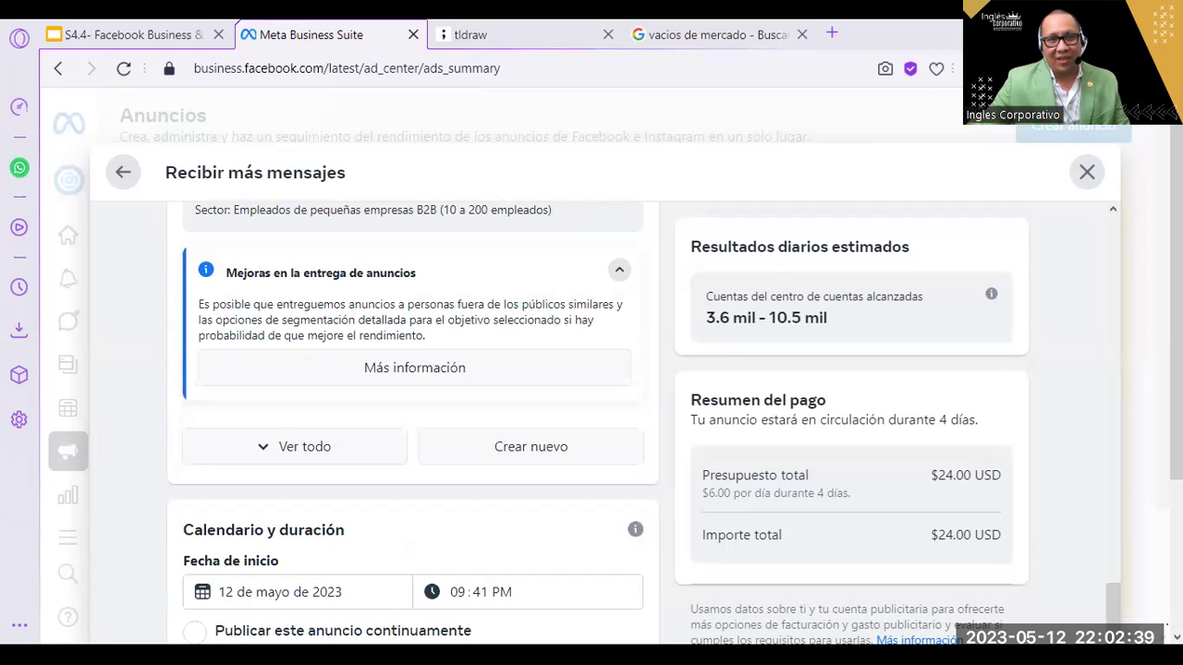
scroll(592, 370, down, 3)
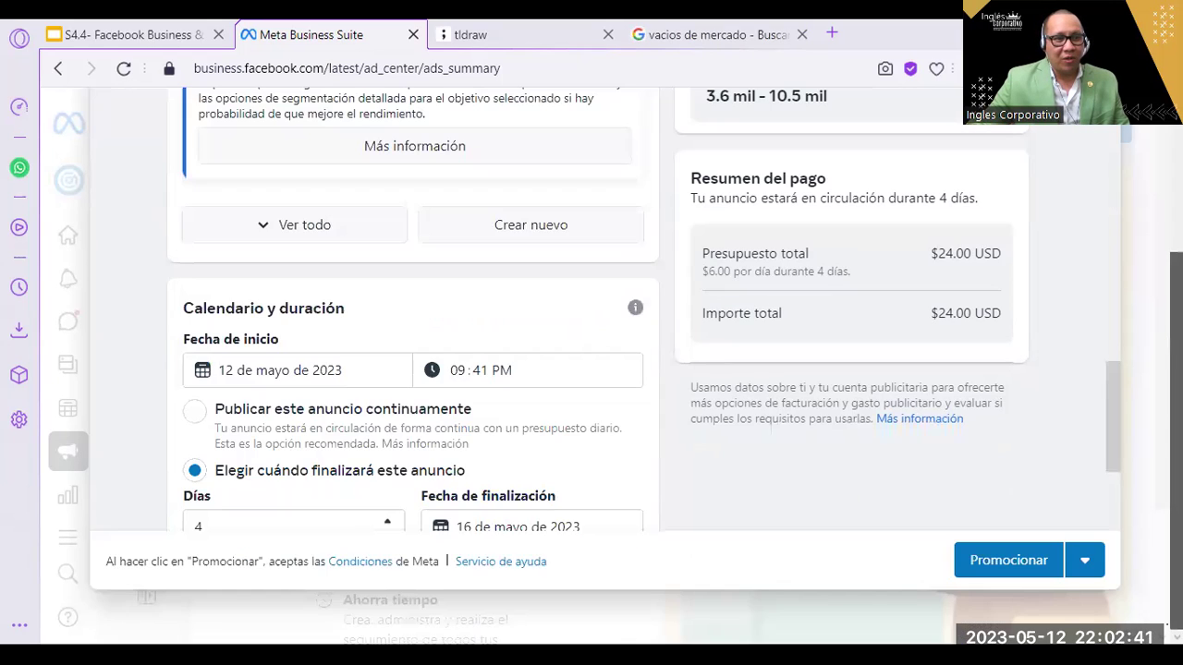
drag(1111, 424, 1127, 252)
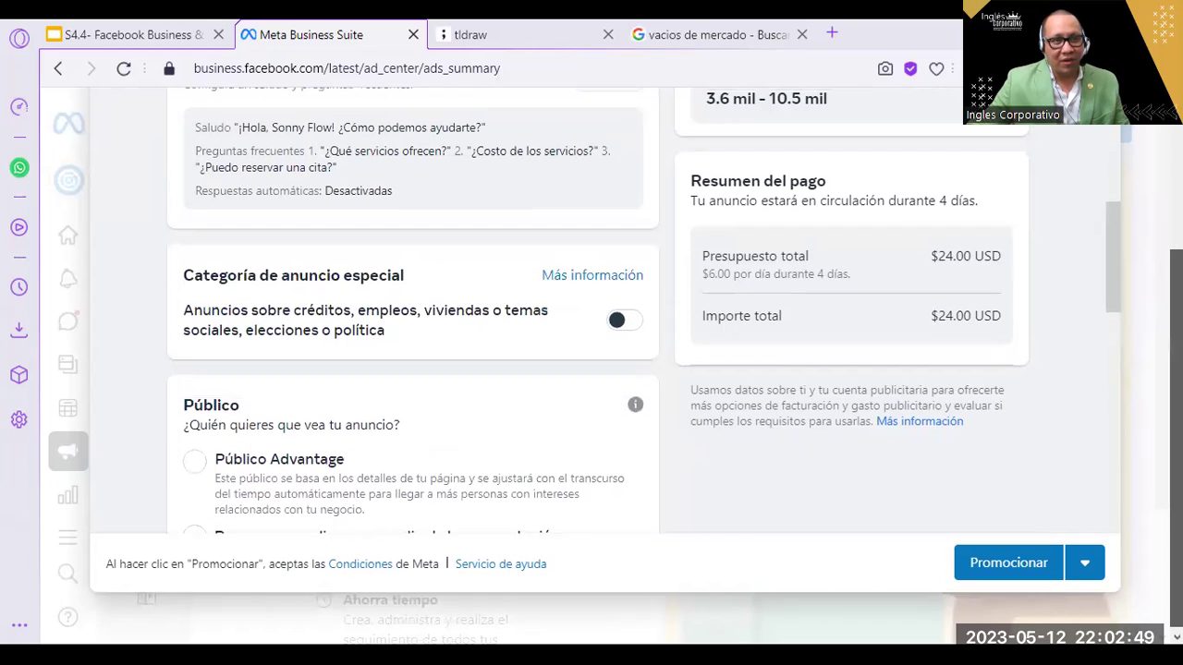
scroll(591, 370, up, 2)
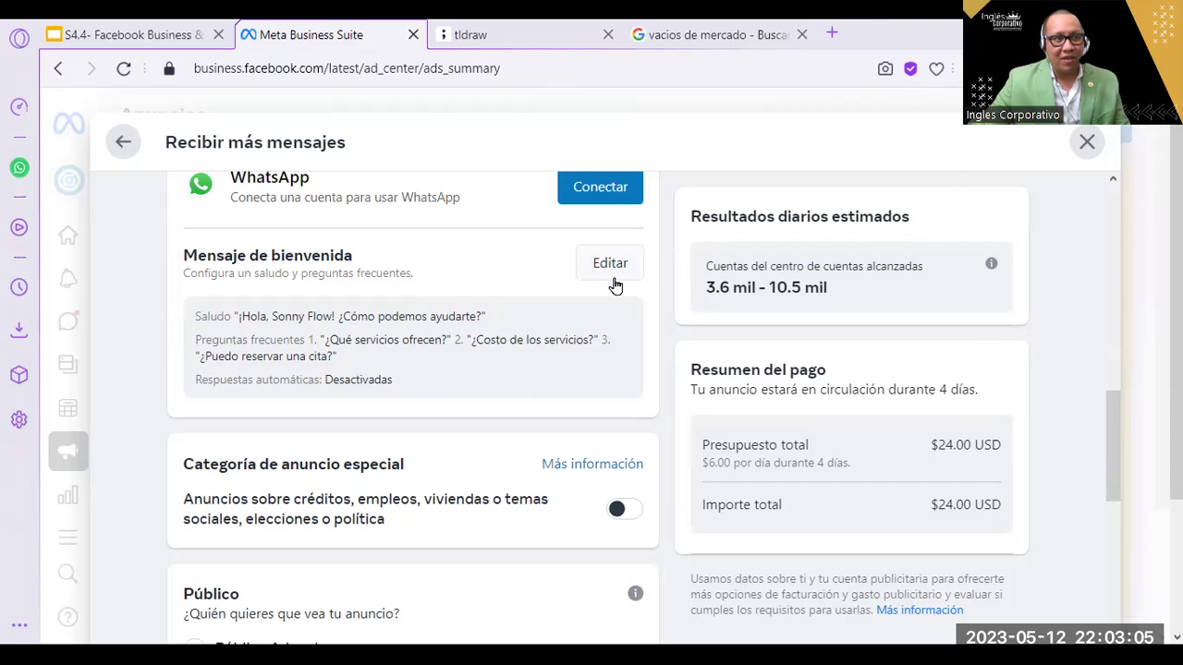
drag(1110, 448, 1114, 637)
scroll(1100, 235, up, 1)
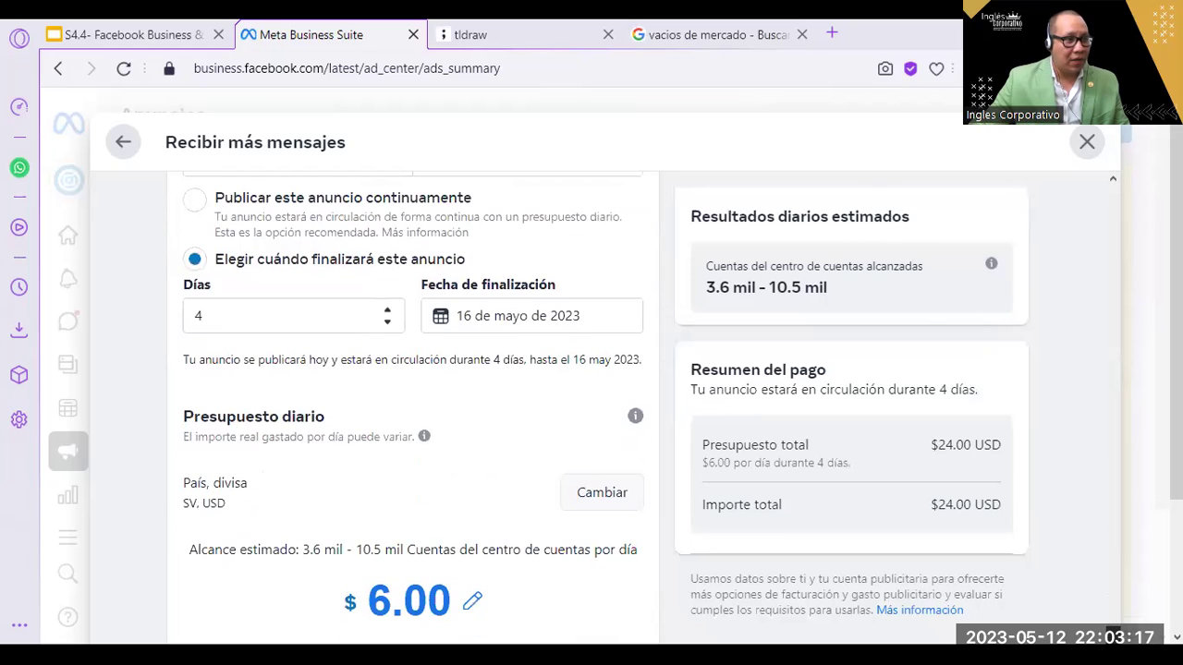
scroll(1102, 533, down, 1)
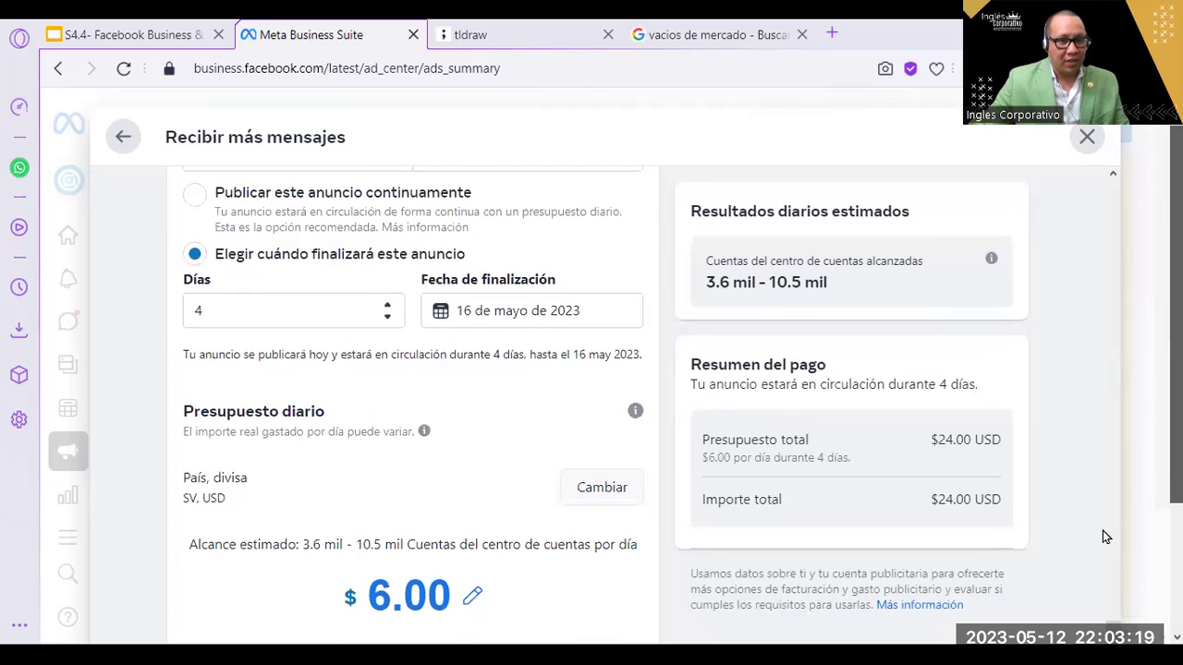
scroll(1103, 537, down, 4)
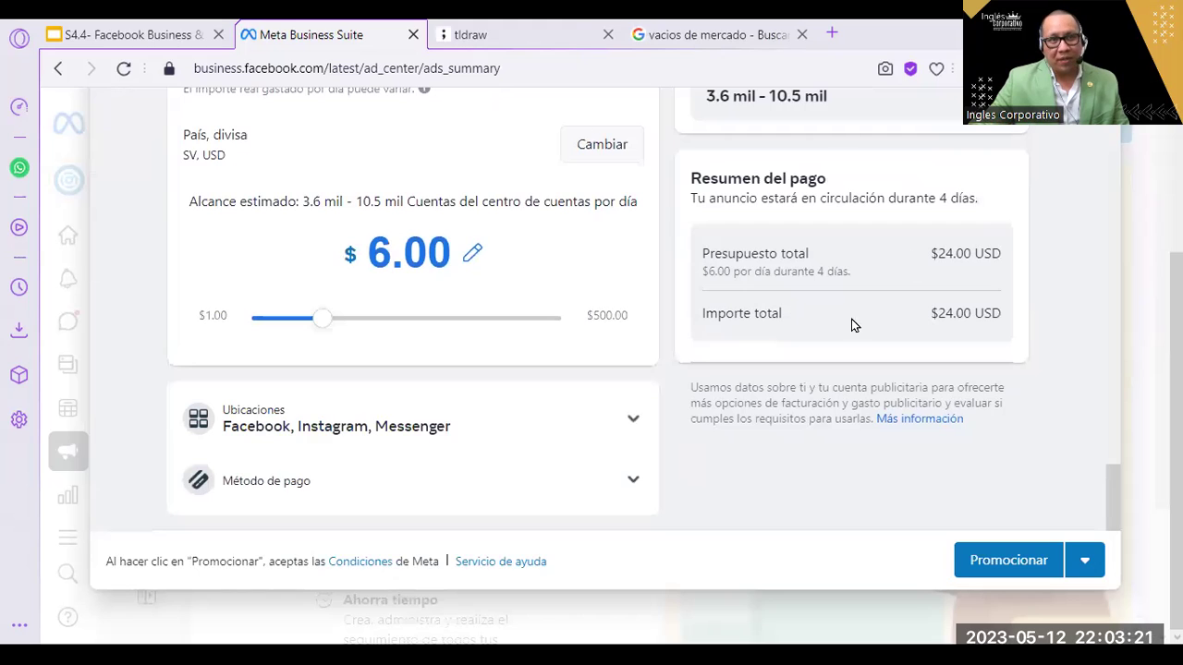
- Look back over the ad's title and Advantage+ content option, and highlight the whole description text
drag(1113, 491, 1106, 205)
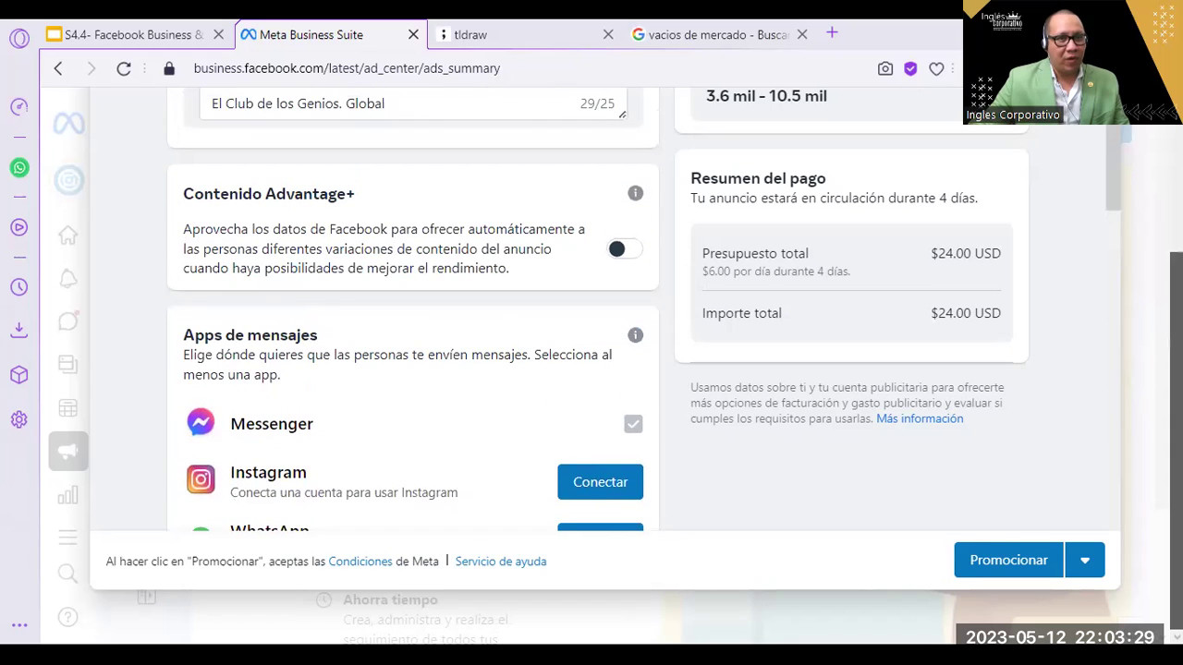
drag(1107, 205, 1107, 147)
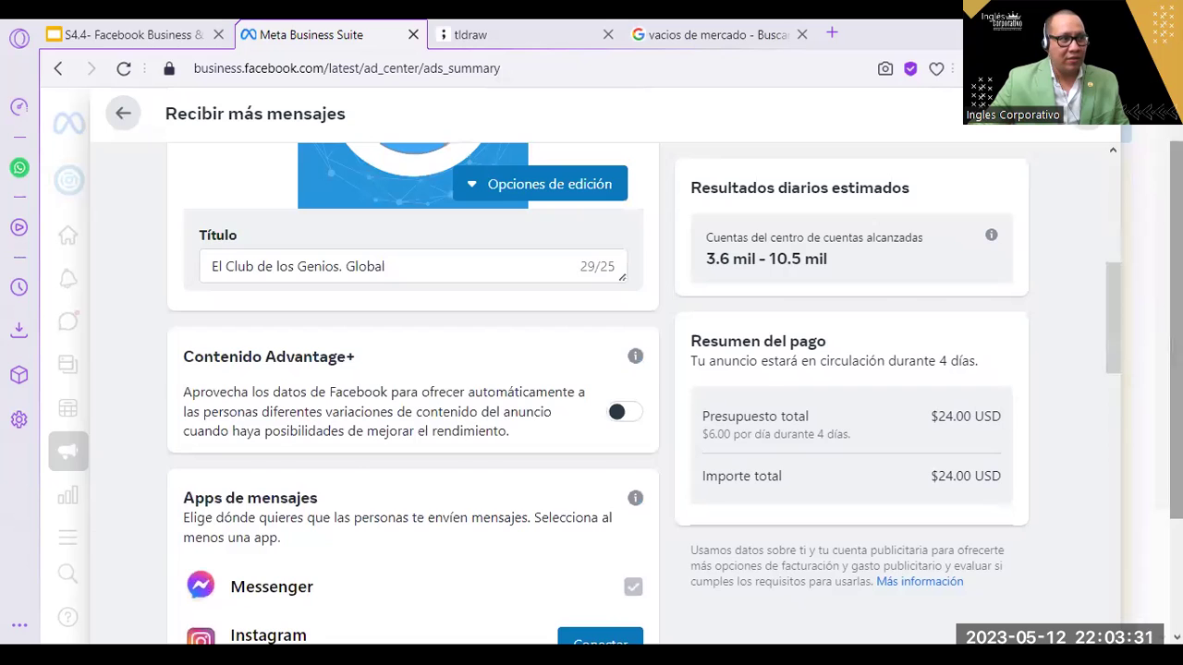
scroll(601, 370, up, 1)
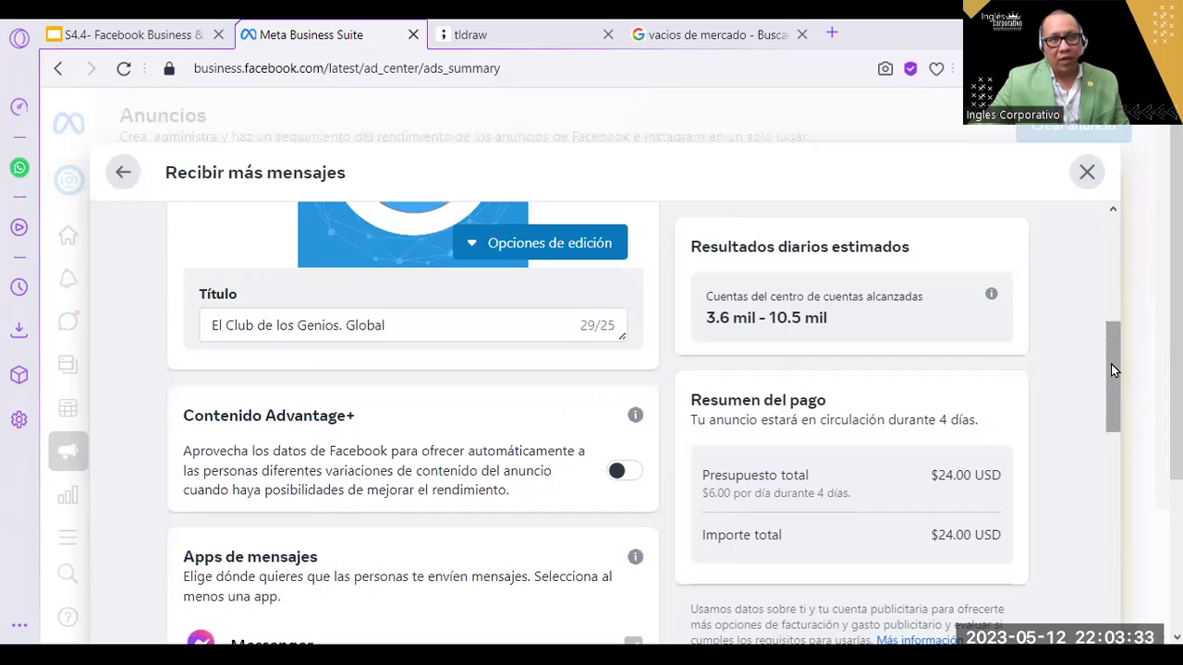
drag(1112, 356, 753, 285)
click(362, 370)
key(ctrl+a)
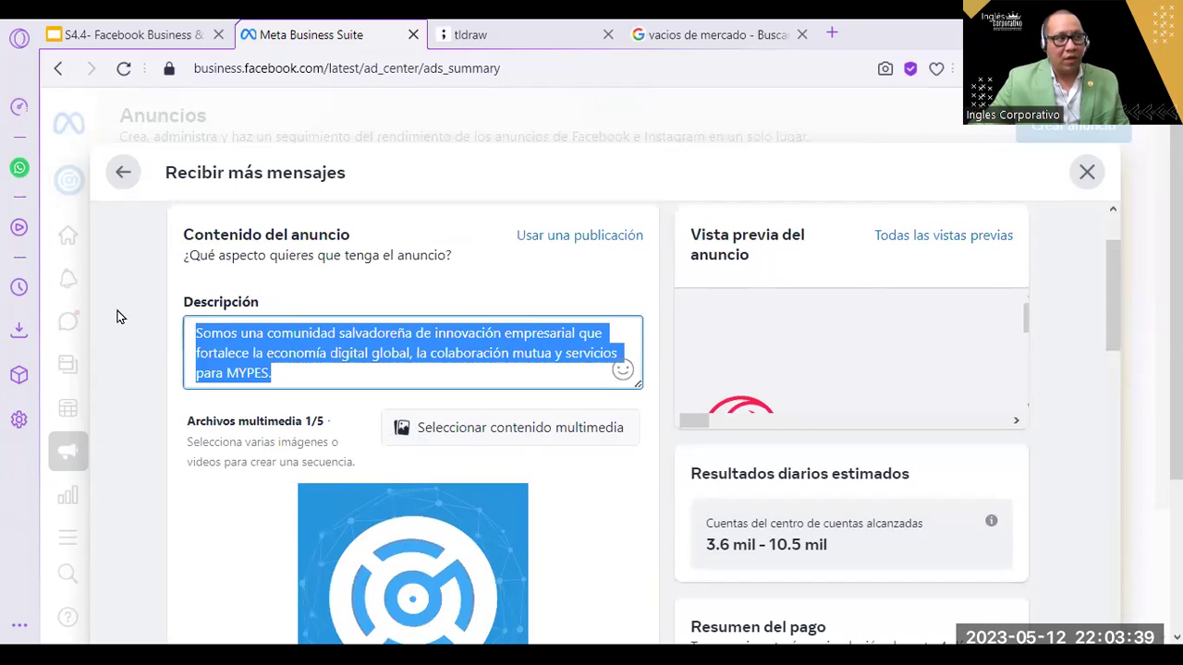
- Switch to Google and search for "copywriting"
click(702, 34)
drag(417, 131, 351, 134)
drag(171, 134, 60, 114)
text(copu)
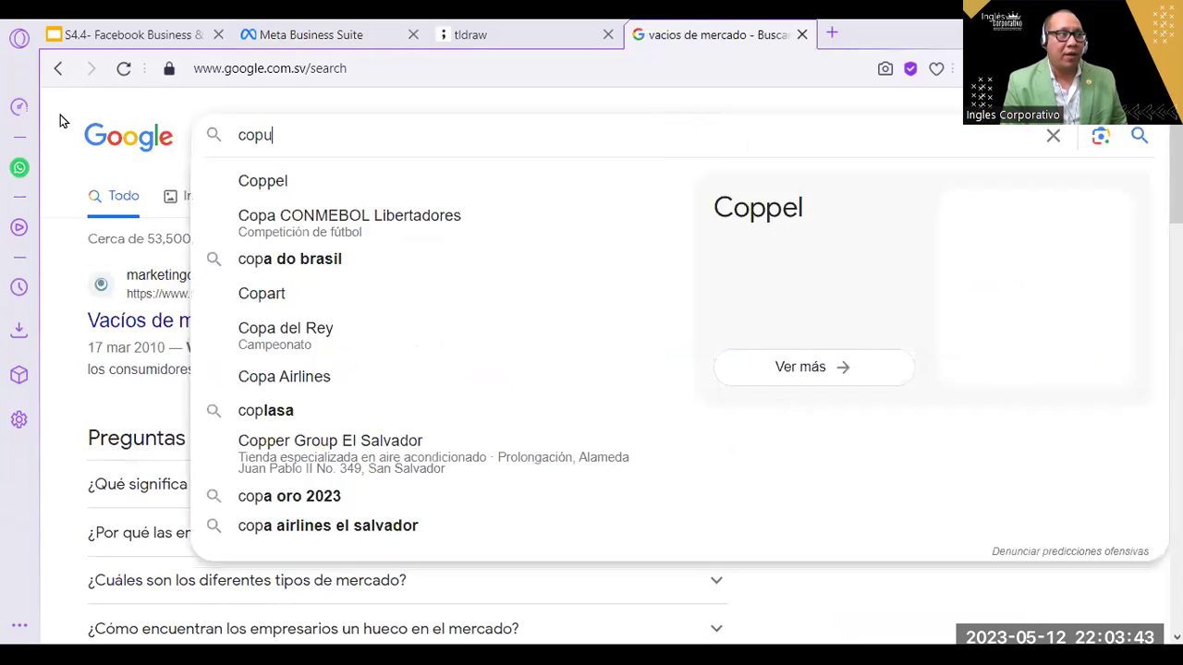
key(BackSpace)
text(yh)
key(BackSpace)
text(w)
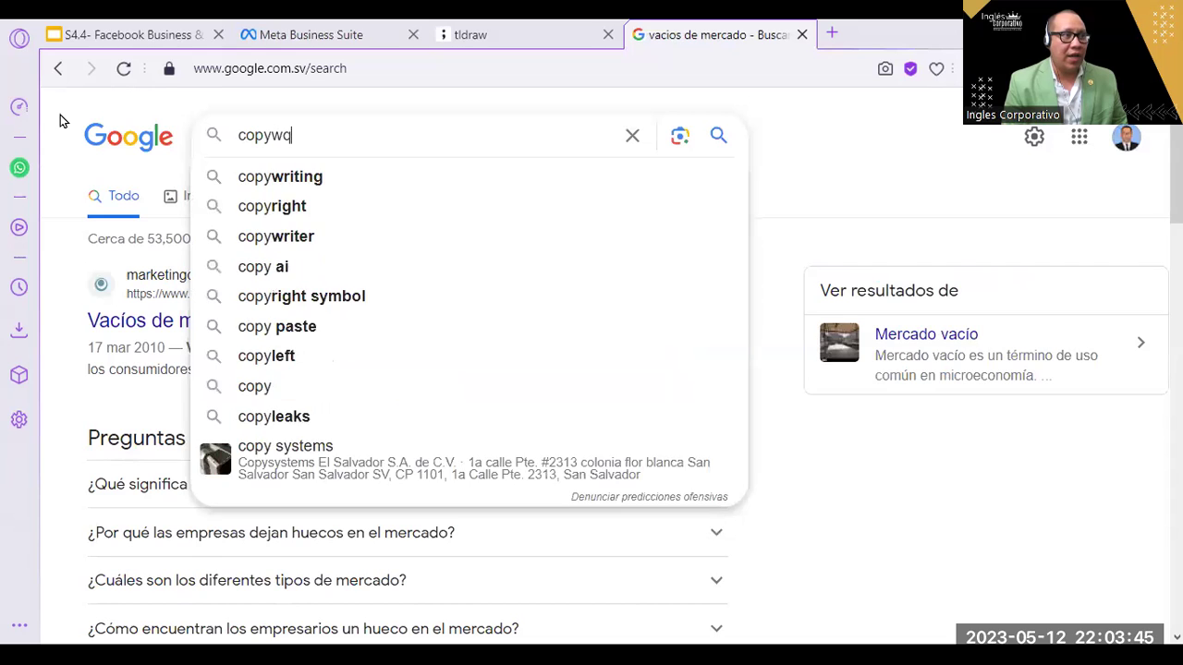
text(r)
text(iting)
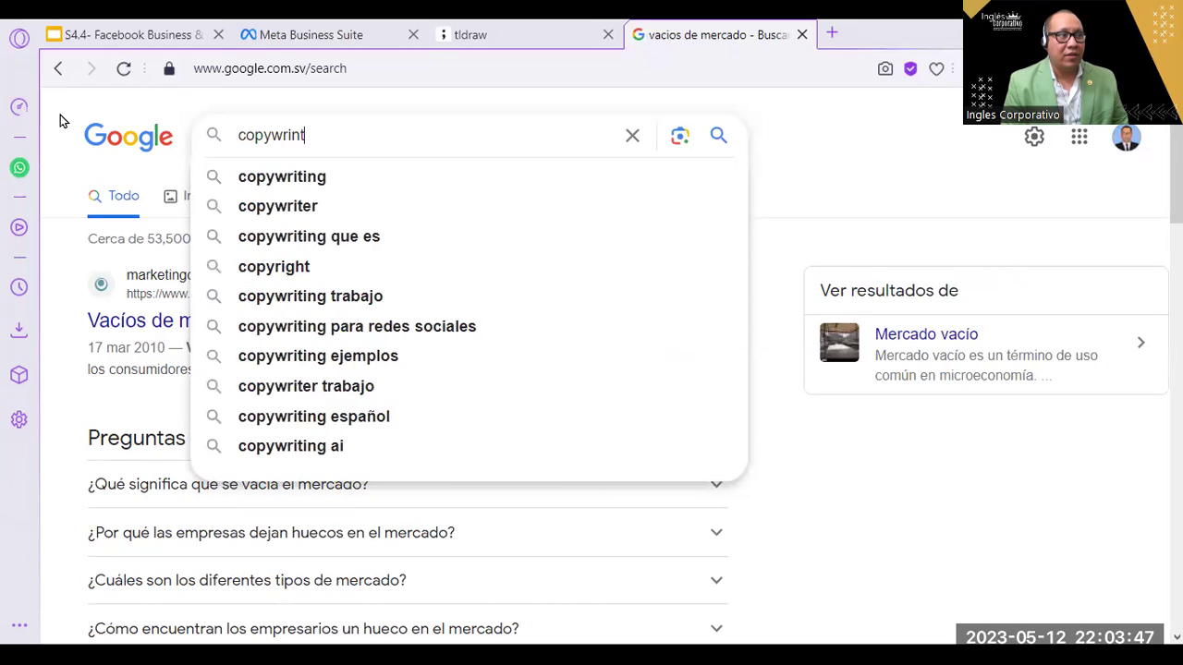
key(BackSpace)
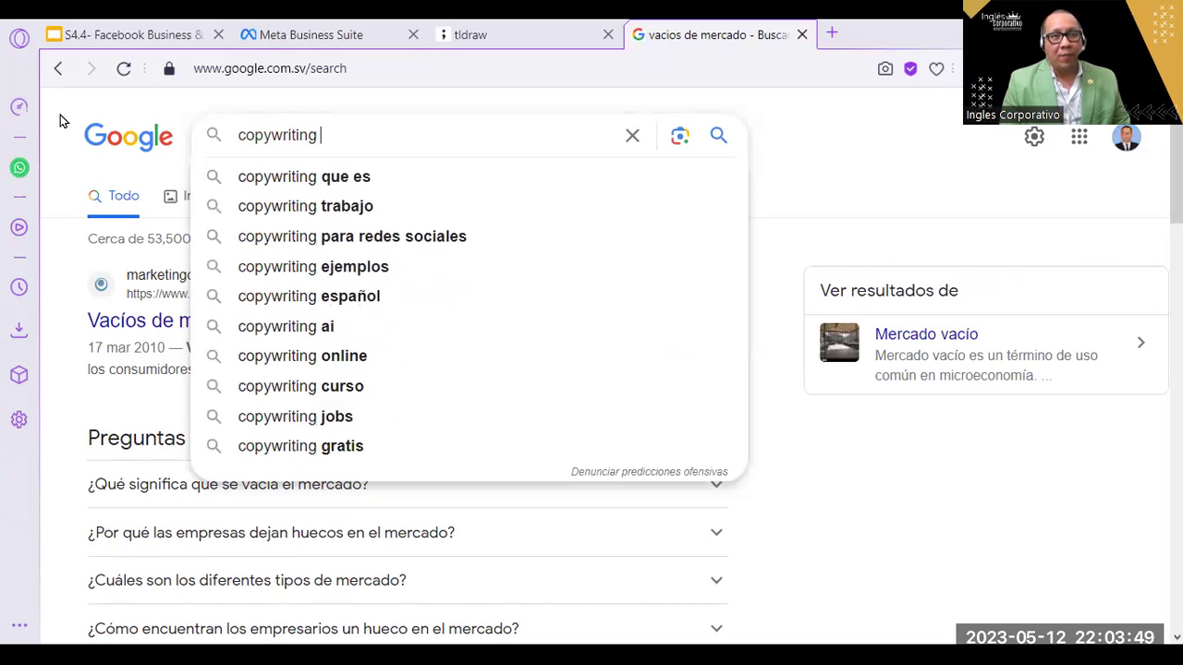
key(Return)
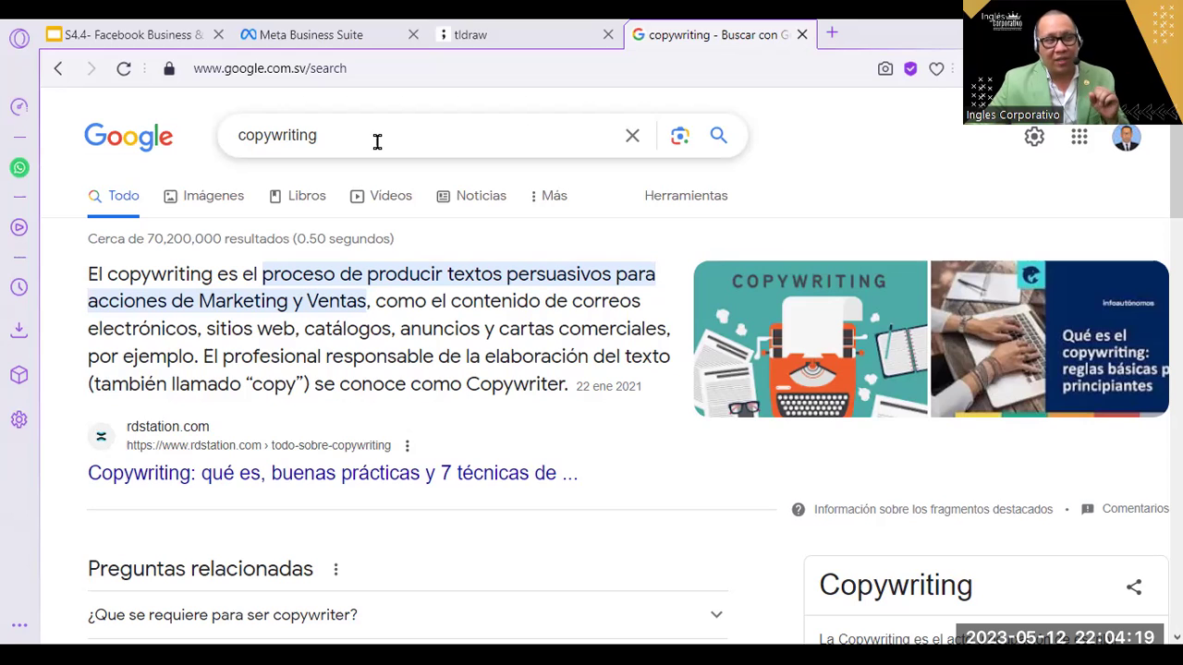
- Search Google for "storytelling"
key(ctrl+a)
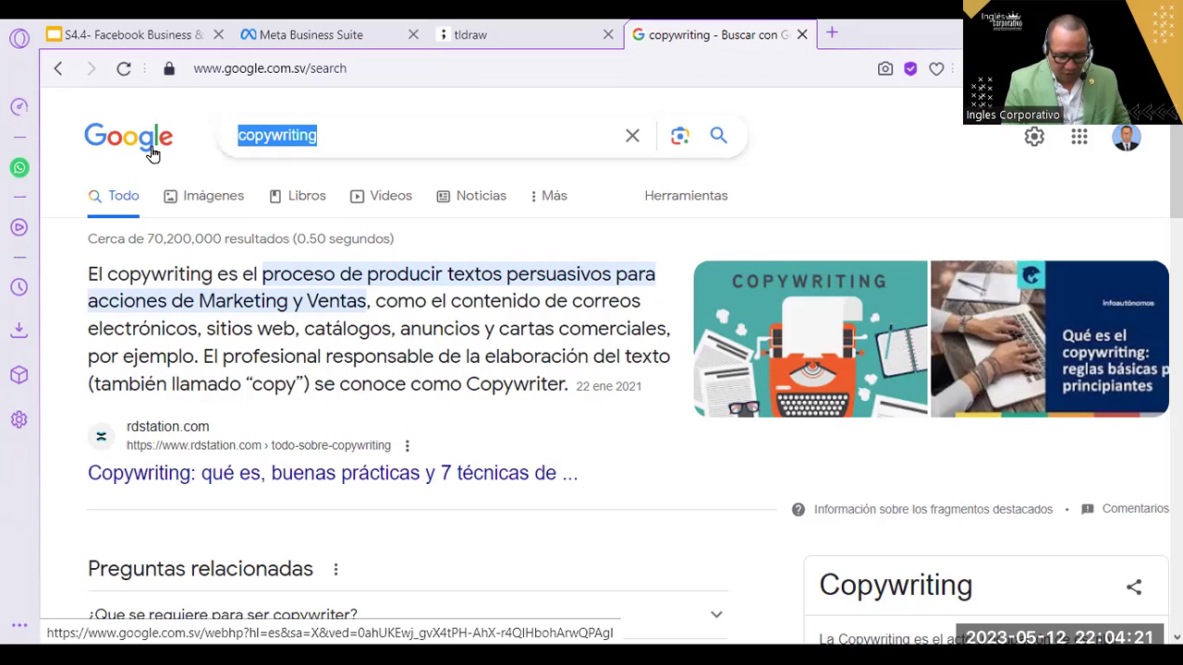
text(copy)
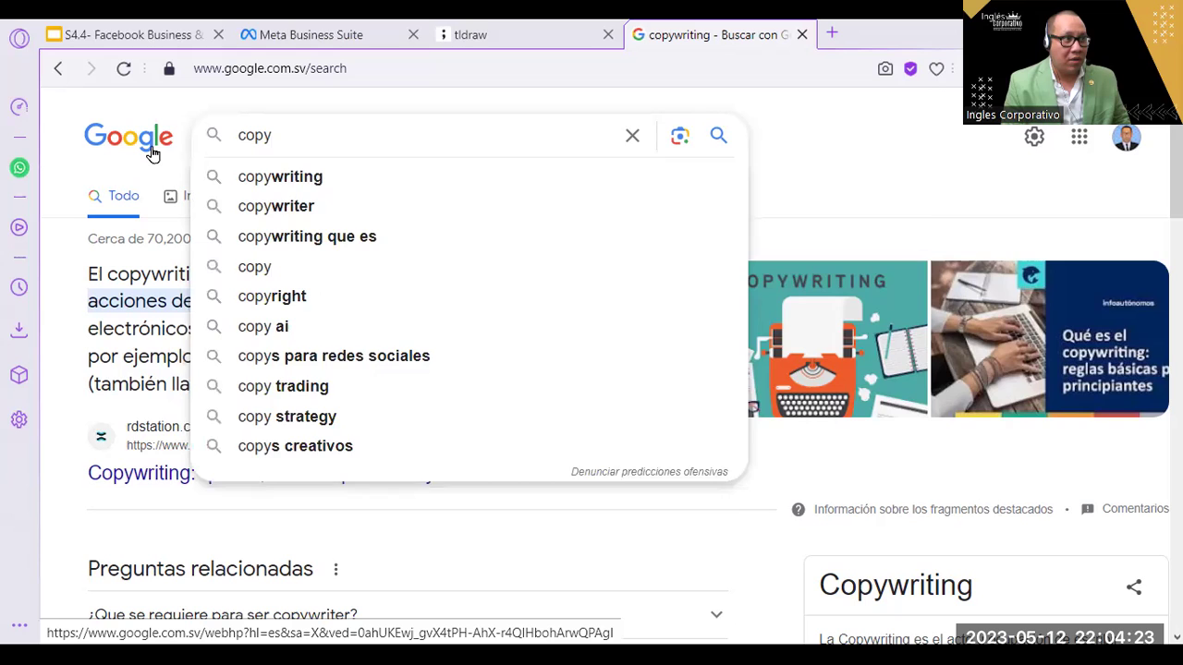
key(BackSpace)
key(BackSpace)
key(BackSpace)
key(BackSpace)
text(stor)
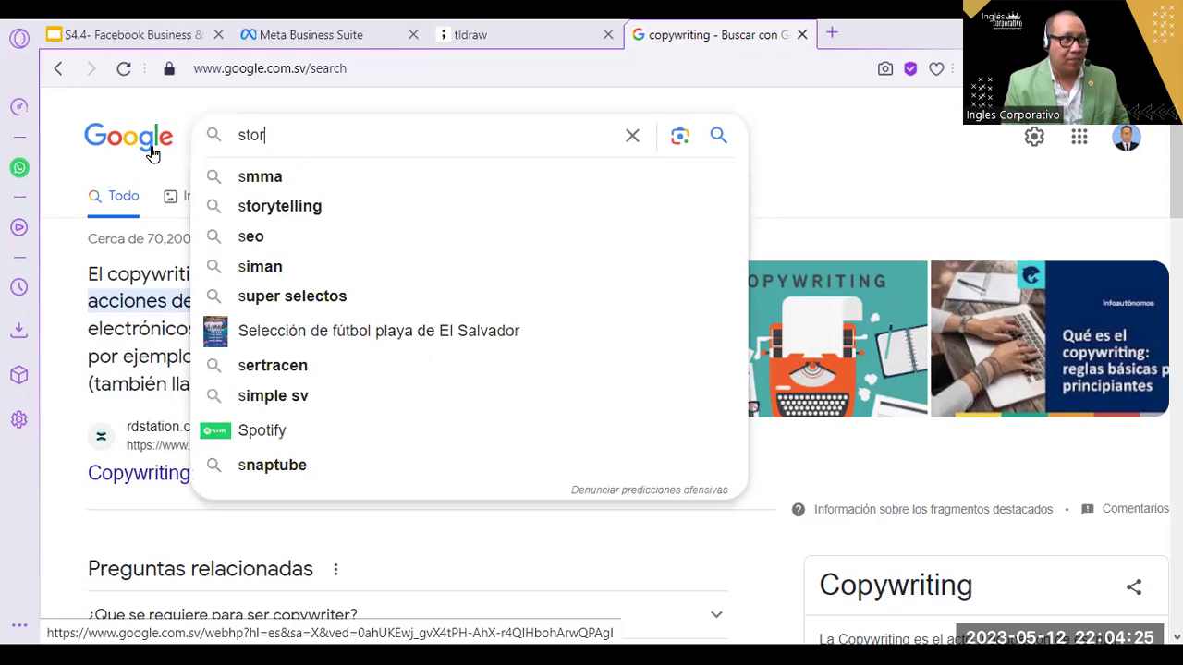
text(ytelling)
key(Return)
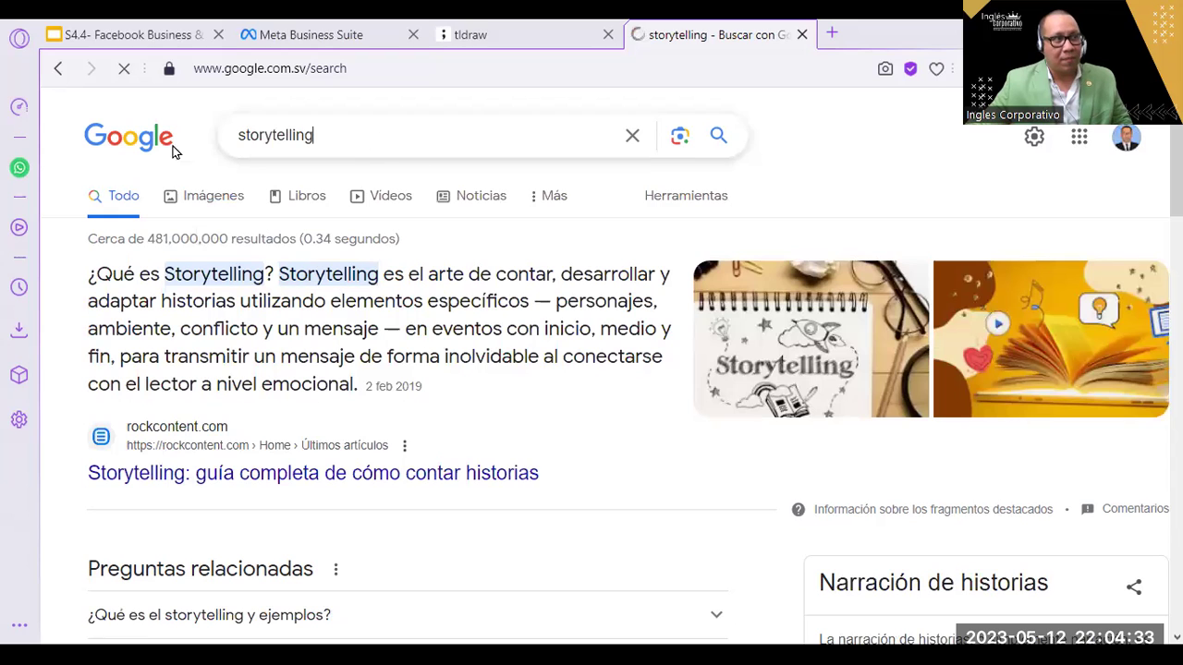
- Search Google for "copy" and for "brief"
key(ctrl+a)
text(copy)
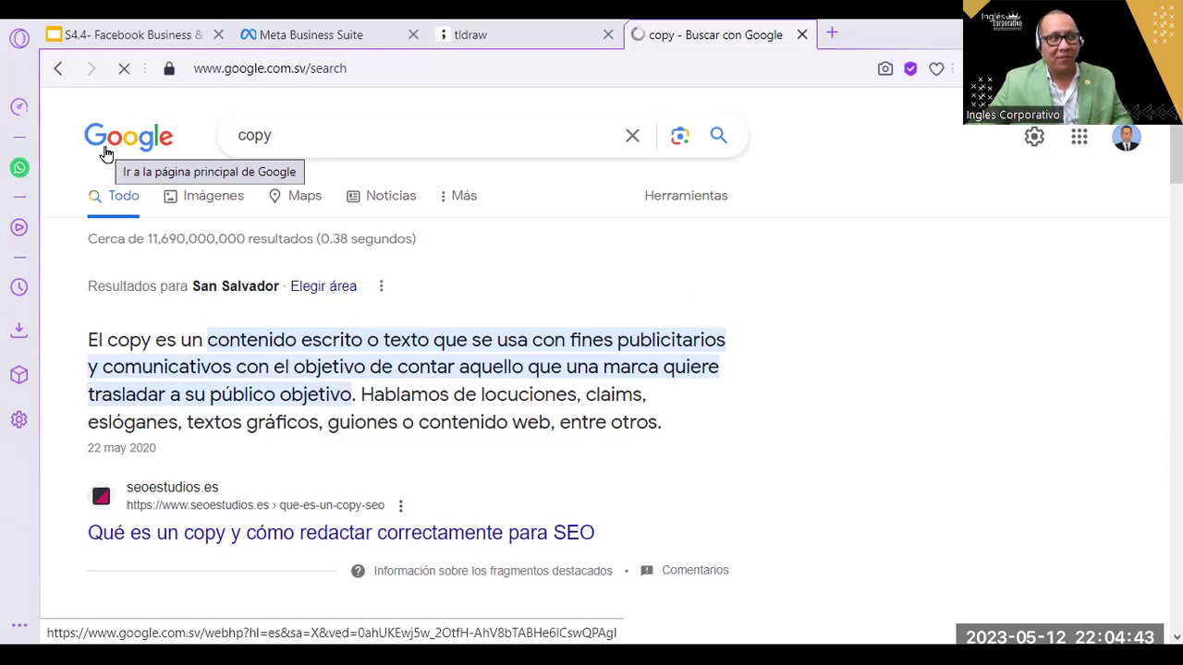
drag(298, 134, 205, 154)
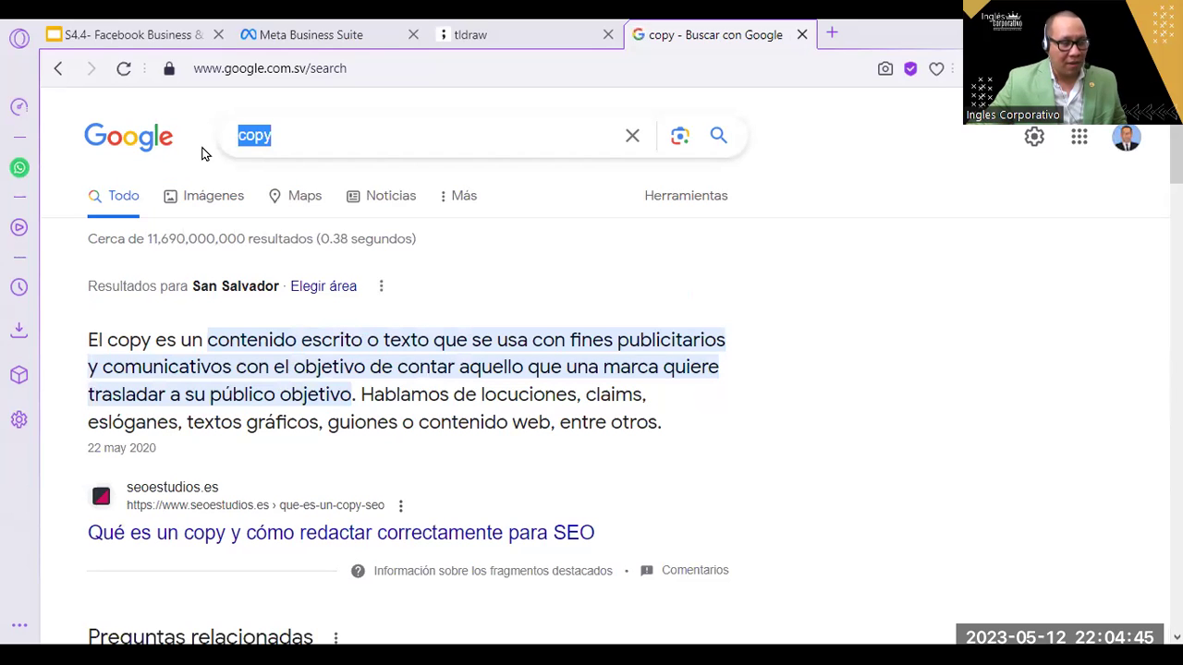
text(brief)
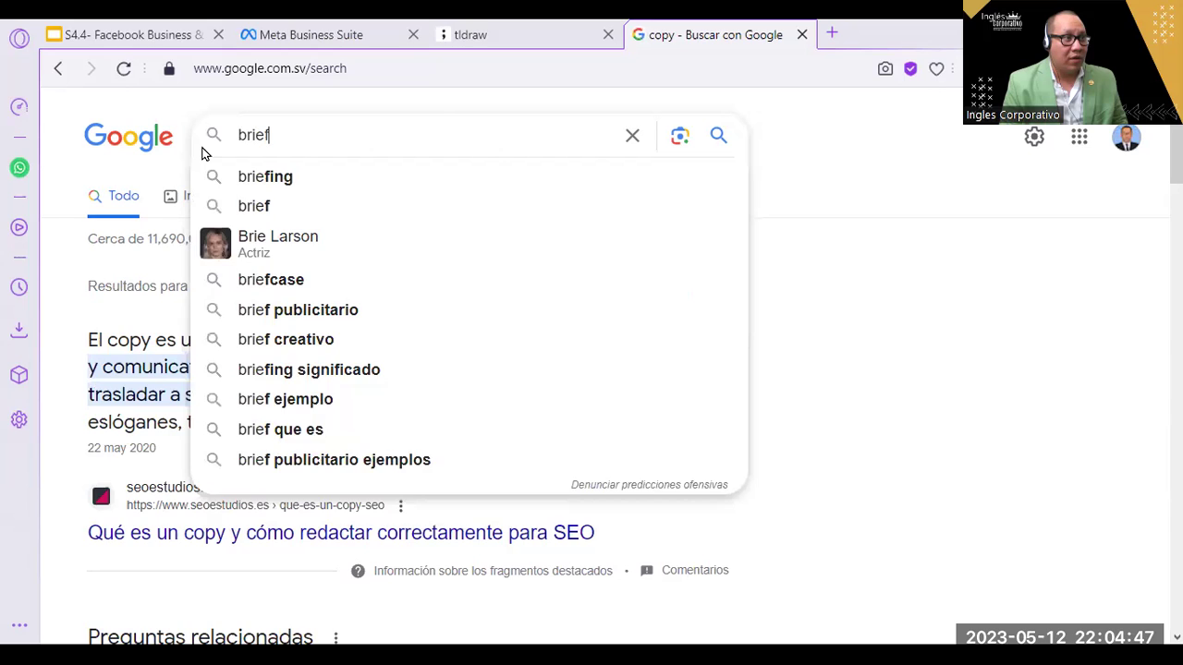
key(Return)
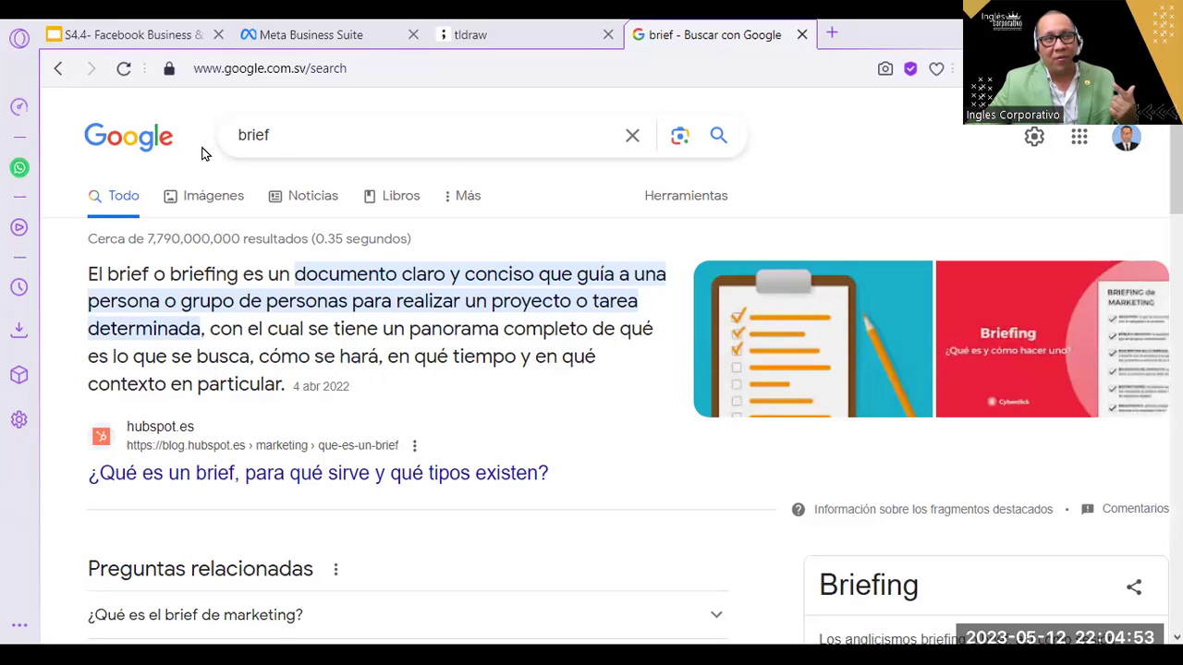
- Replace the Google search query with "cta"
drag(312, 131, 191, 142)
text(c)
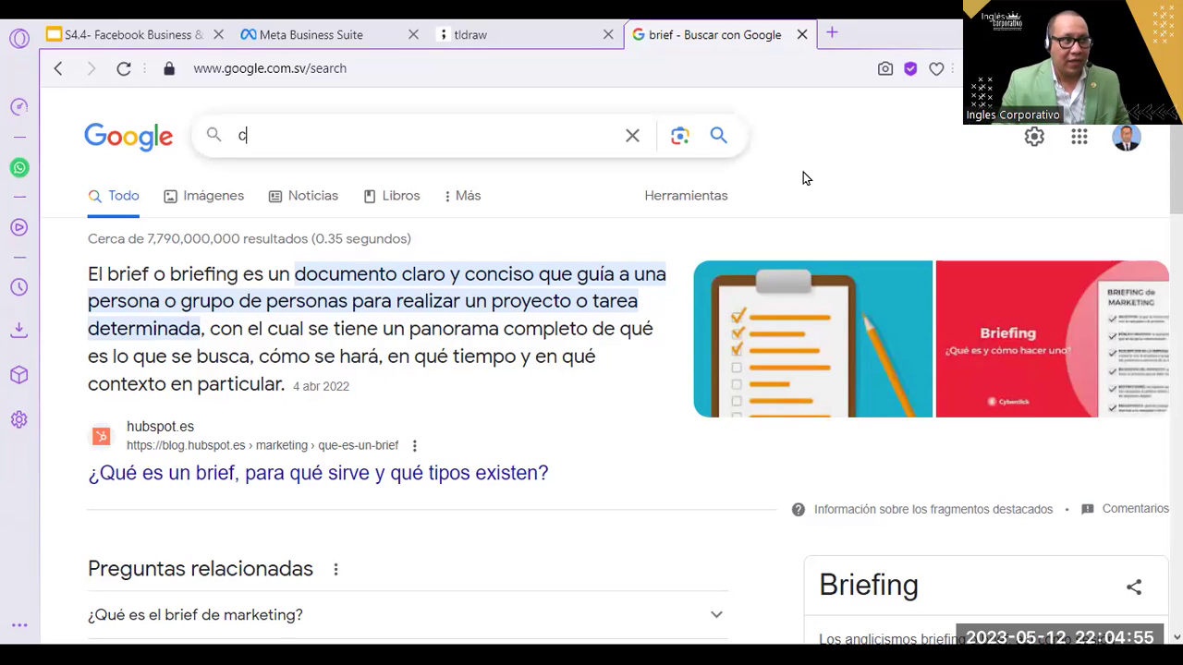
text(anva)
key(BackSpace)
key(BackSpace)
text(tv)
key(BackSpace)
key(BackSpace)
key(BackSpace)
key(BackSpace)
text(ta)
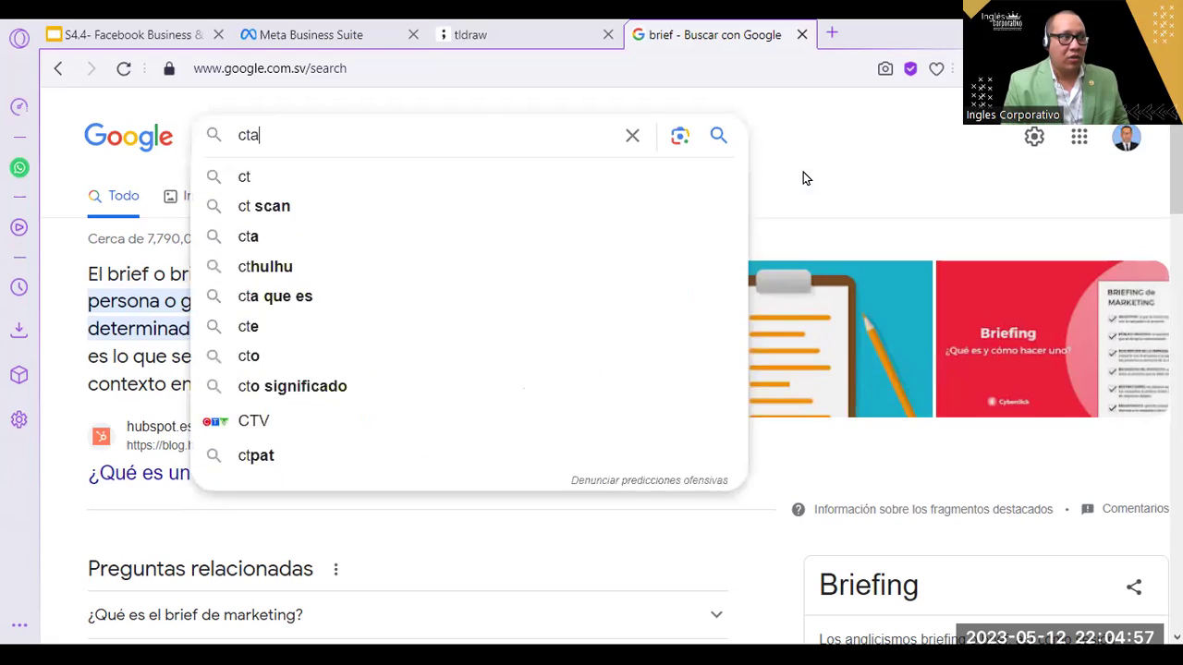